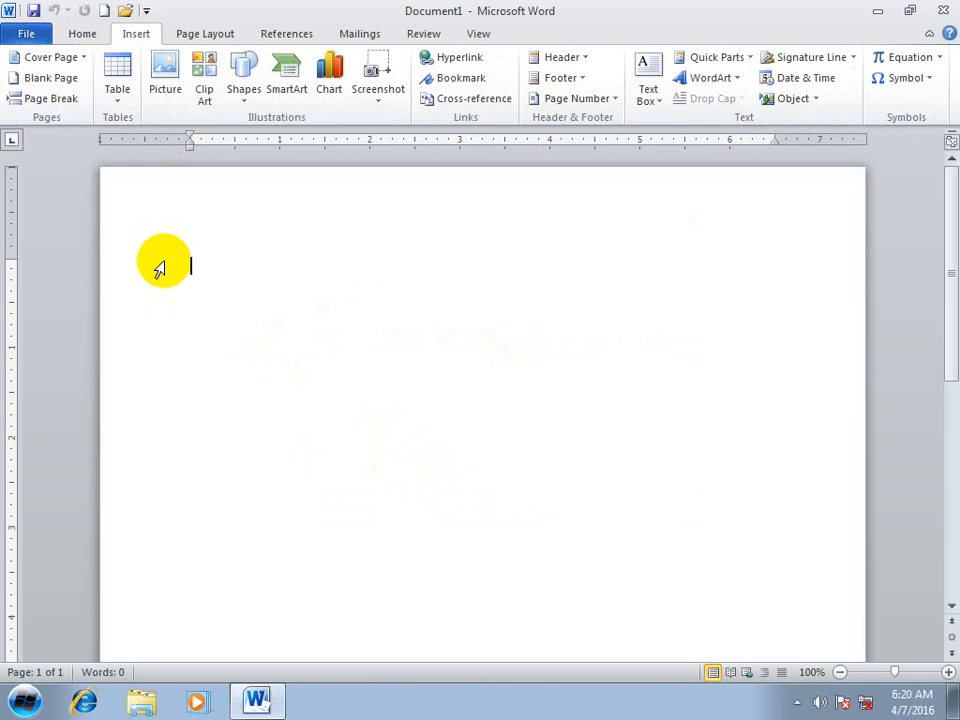
Step: Insert a table with four columns and two rows into the blank document
click(115, 110)
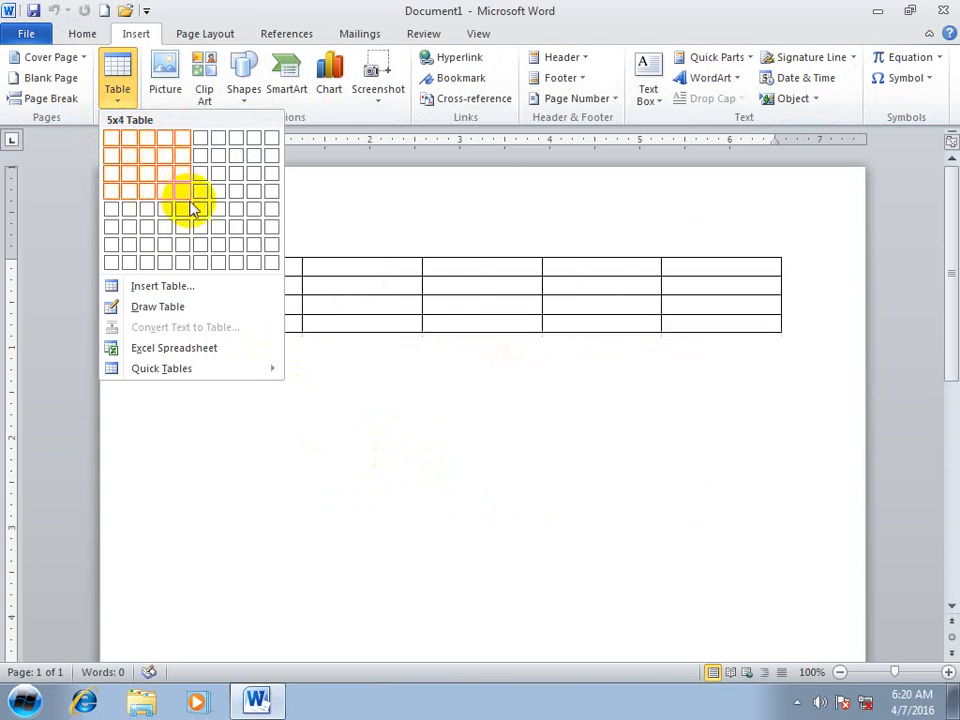
click(165, 156)
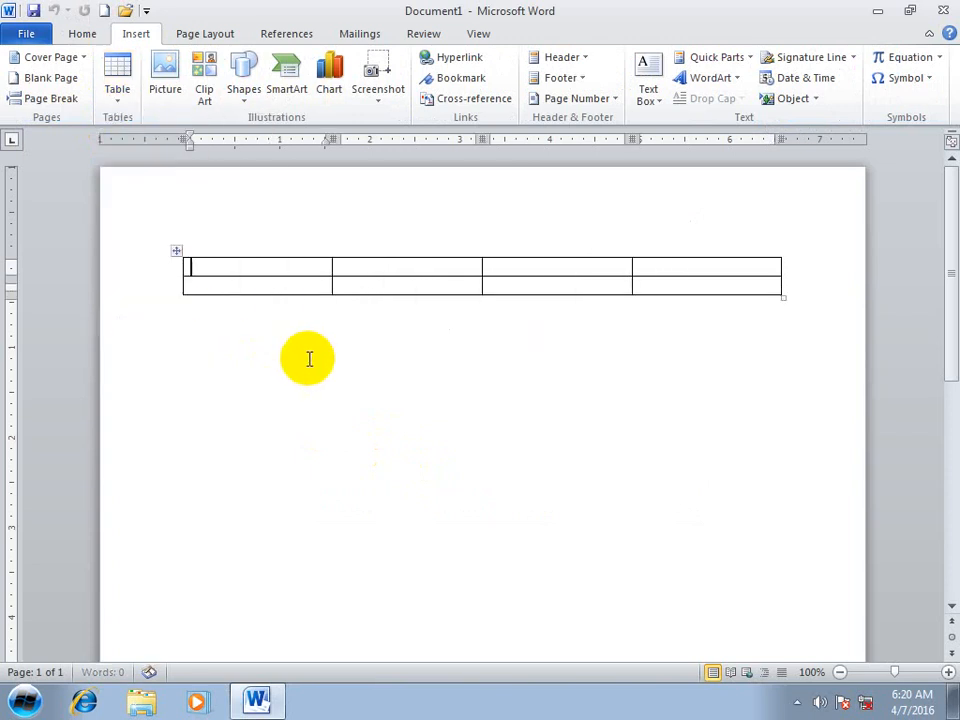
Step: Highlight the table's top row, then extend a selection from its first cell downward past the table
drag(298, 261, 663, 275)
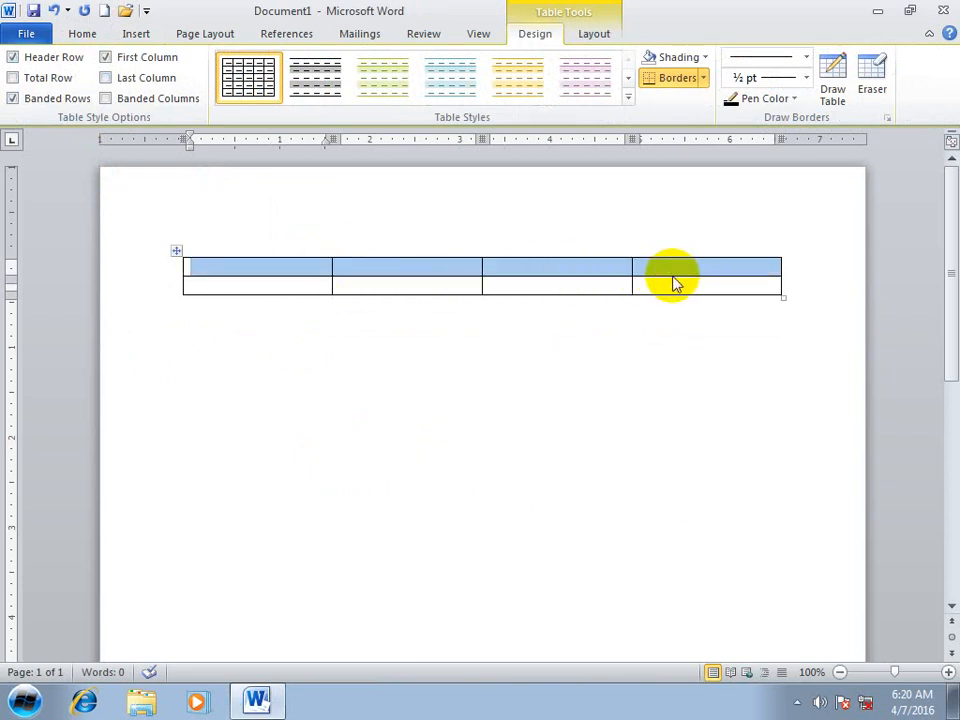
click(283, 289)
drag(274, 265, 276, 321)
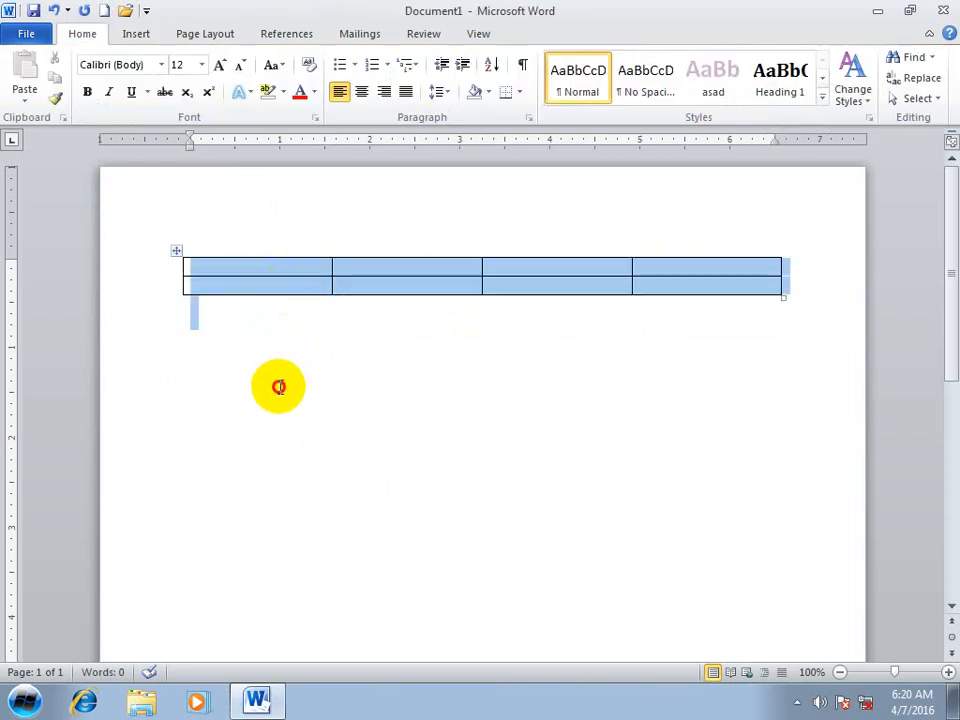
Step: Extend the four-column table to eleven rows by adding new rows at its end
click(277, 268)
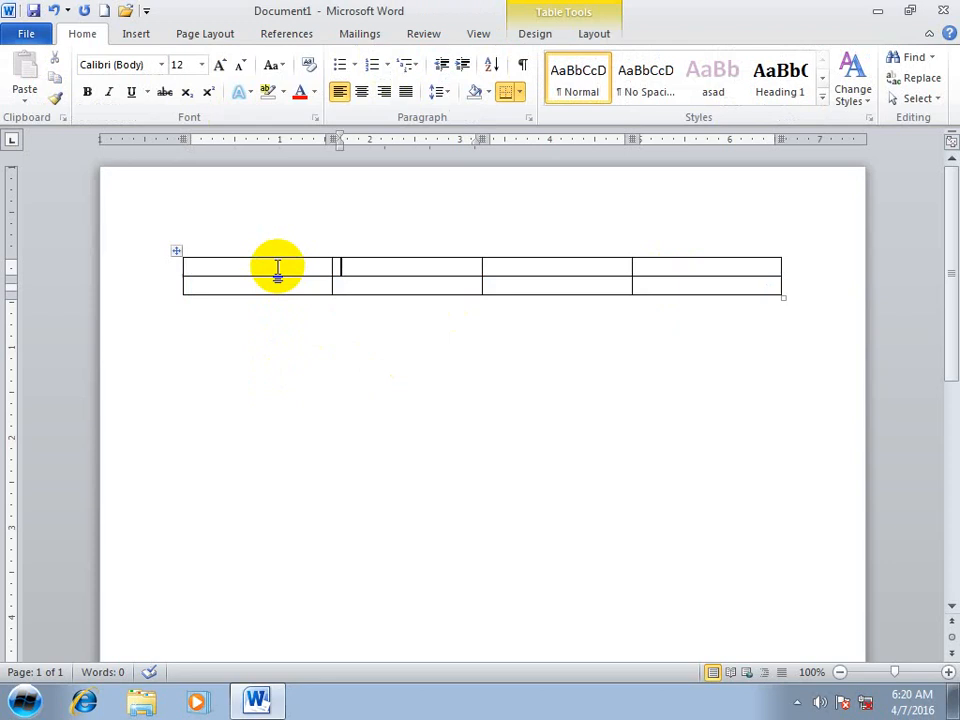
key(Tab)
key(Tab)
key(Tab)
key(Tab)
key(Tab)
key(Tab)
key(Tab)
key(Tab)
key(Tab)
key(Tab)
key(Tab)
key(Tab)
key(Tab)
key(Tab)
key(Tab)
key(Tab)
key(Tab)
key(Tab)
key(Tab)
key(Tab)
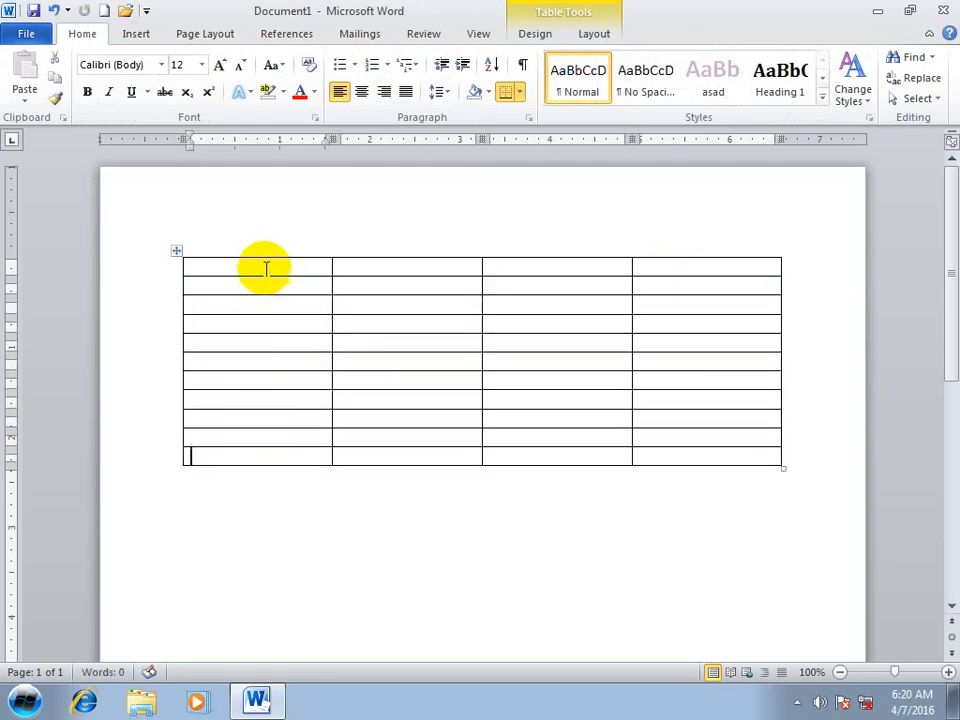
Step: Highlight cells across the top of the table and the full first column, then place the cursor in individual middle cells
drag(274, 262, 690, 290)
click(388, 342)
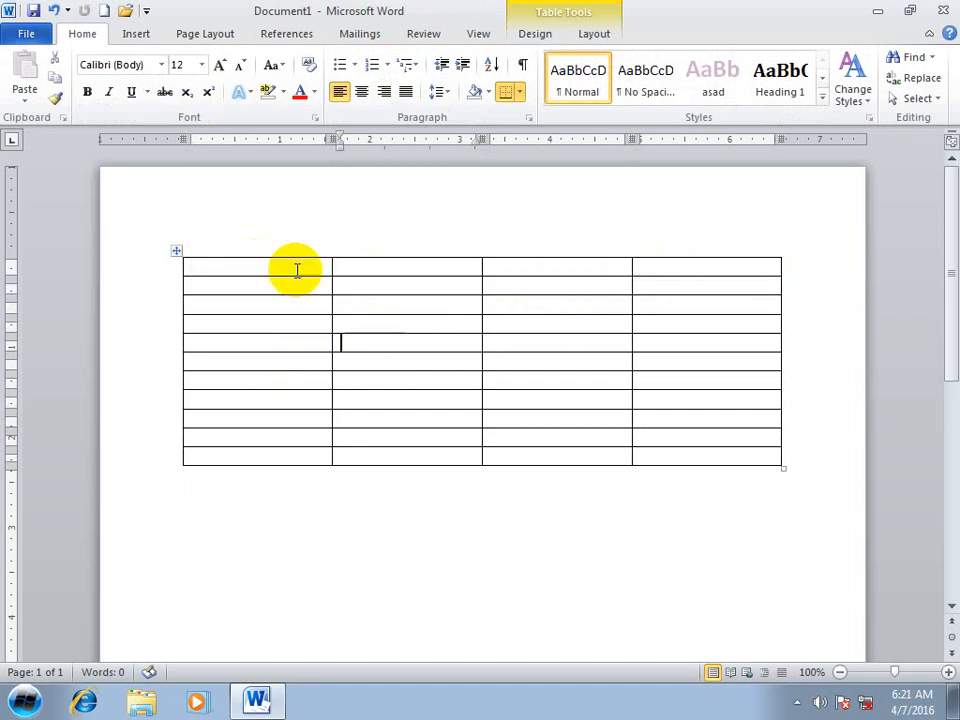
drag(297, 270, 268, 450)
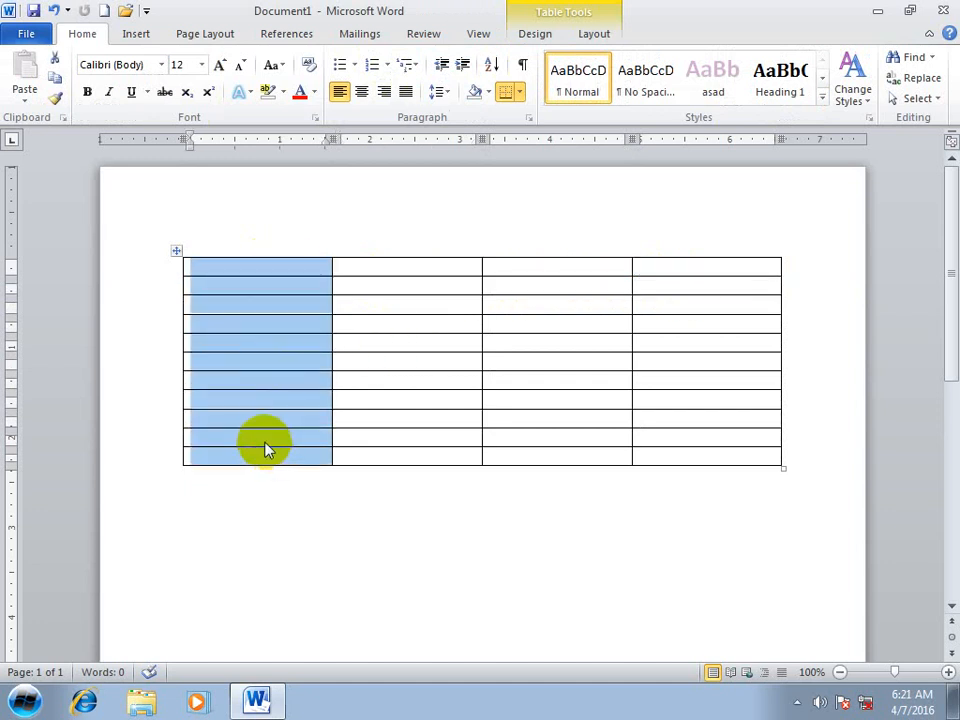
click(366, 342)
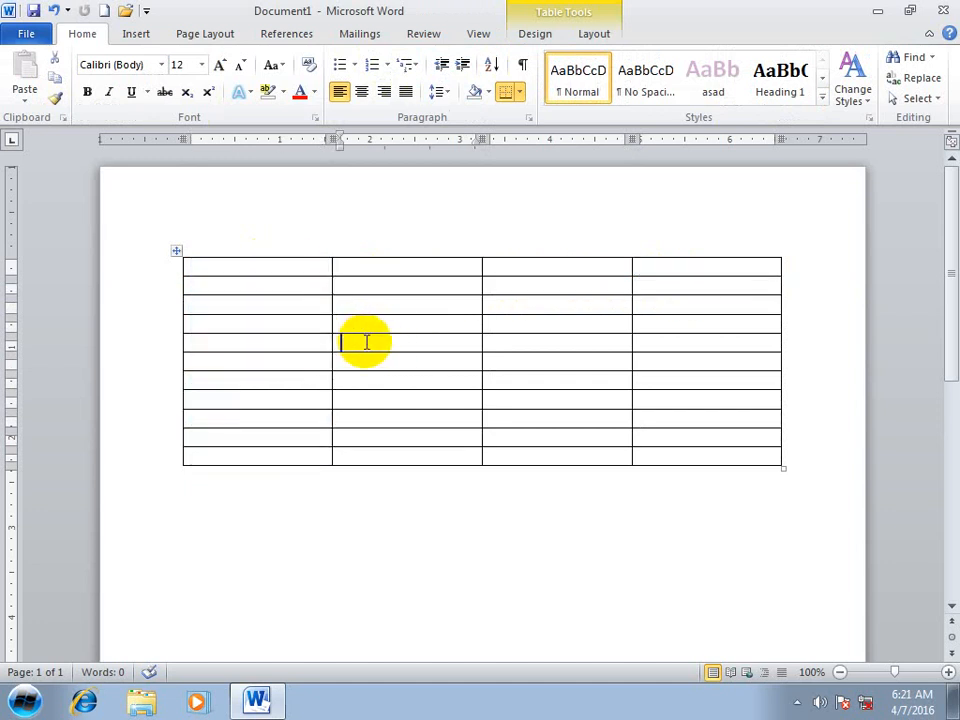
click(671, 343)
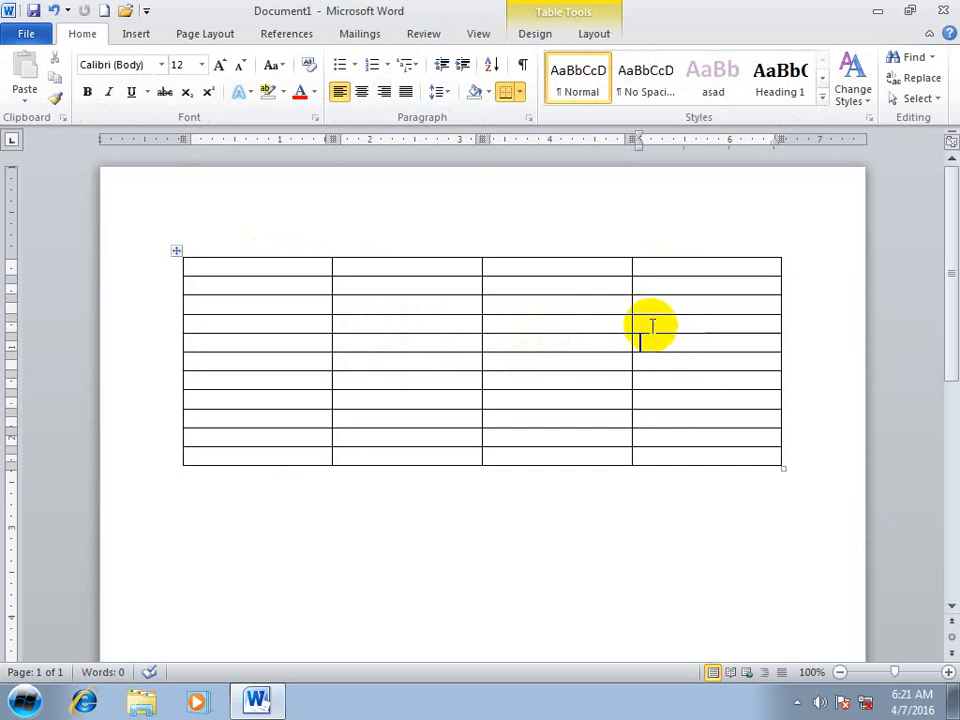
click(522, 323)
click(404, 322)
click(315, 321)
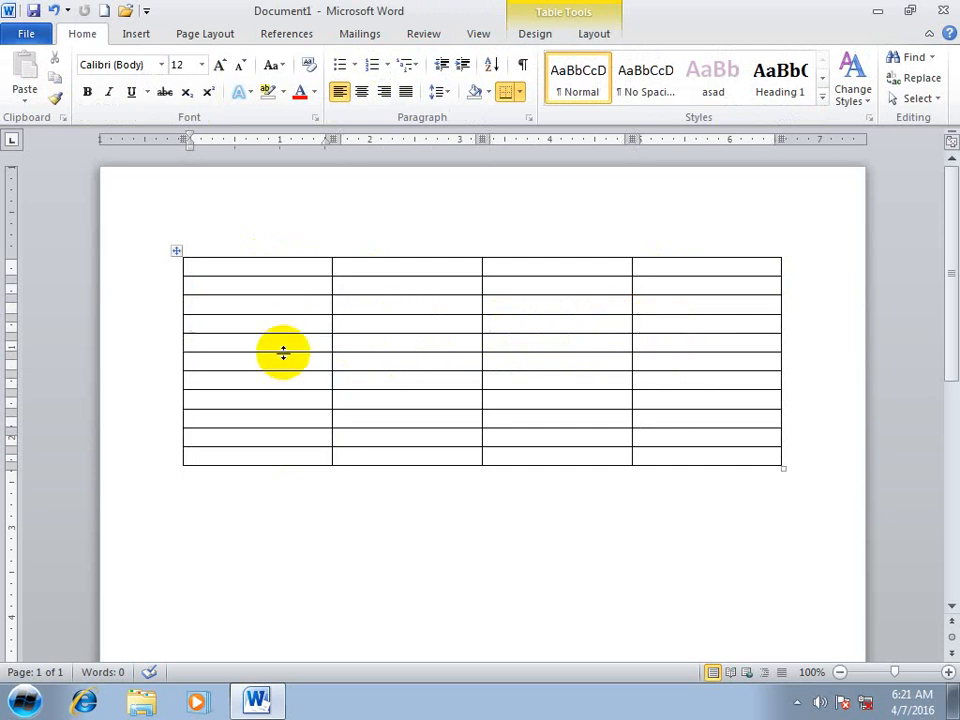
Step: Practise selecting the whole table, parts of a row and of the second column, and the entire first column
click(175, 251)
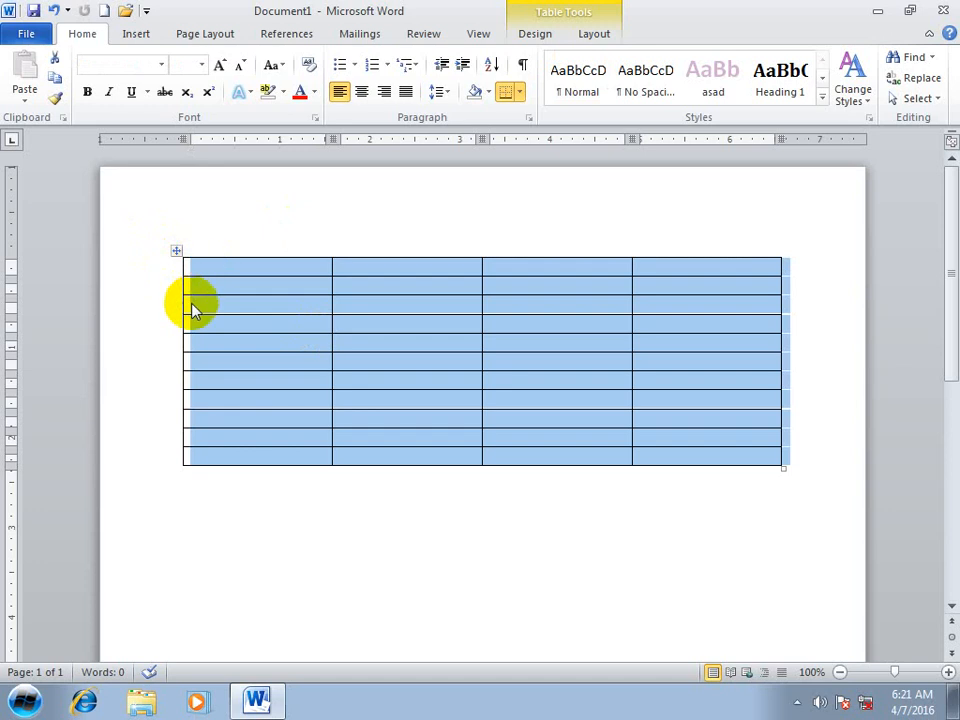
click(431, 362)
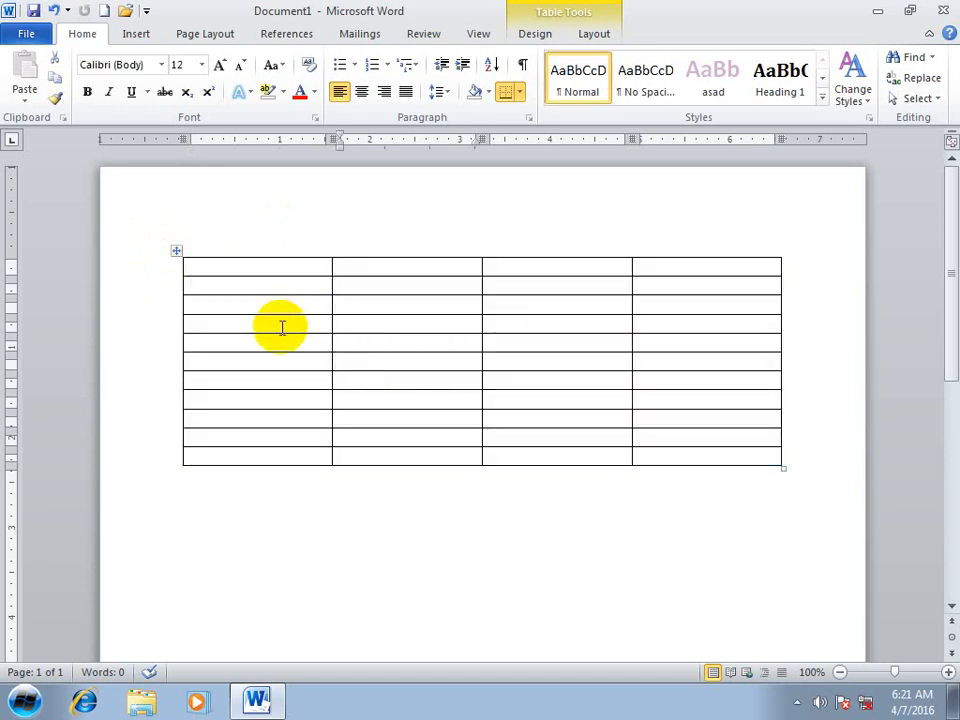
drag(281, 326, 510, 328)
drag(369, 287, 371, 422)
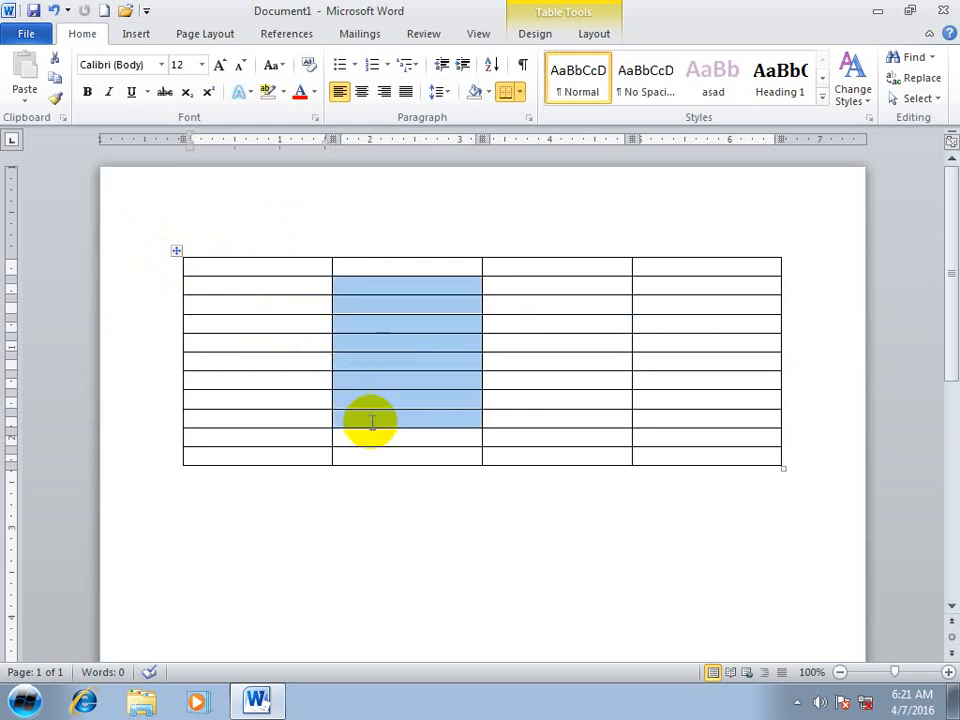
click(510, 345)
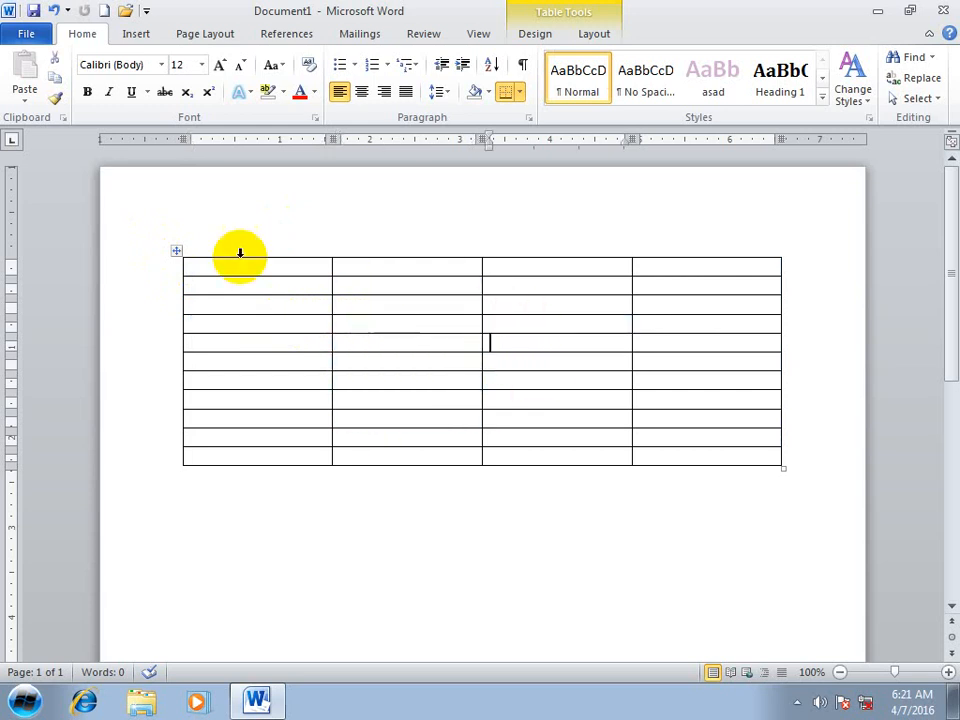
click(187, 254)
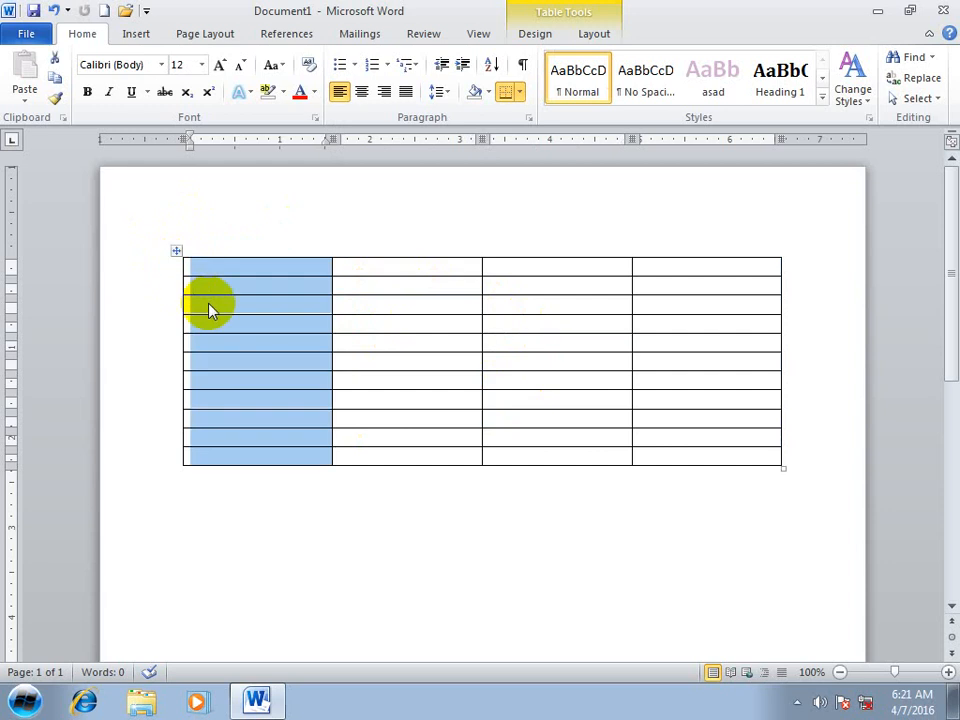
Step: Fill the first three cells of the top row with the sample texts sdfsdf, sdfsdf and fsdfsd
click(291, 268)
text(sdfsdf)
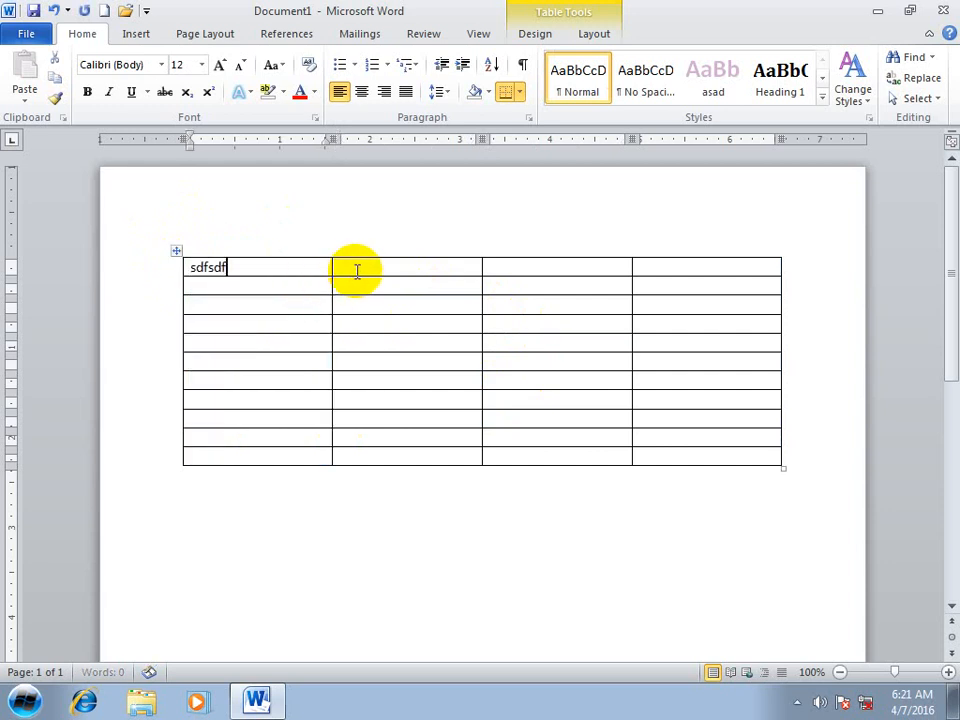
click(357, 270)
text(sdfsdf)
click(521, 272)
text(fsdf)
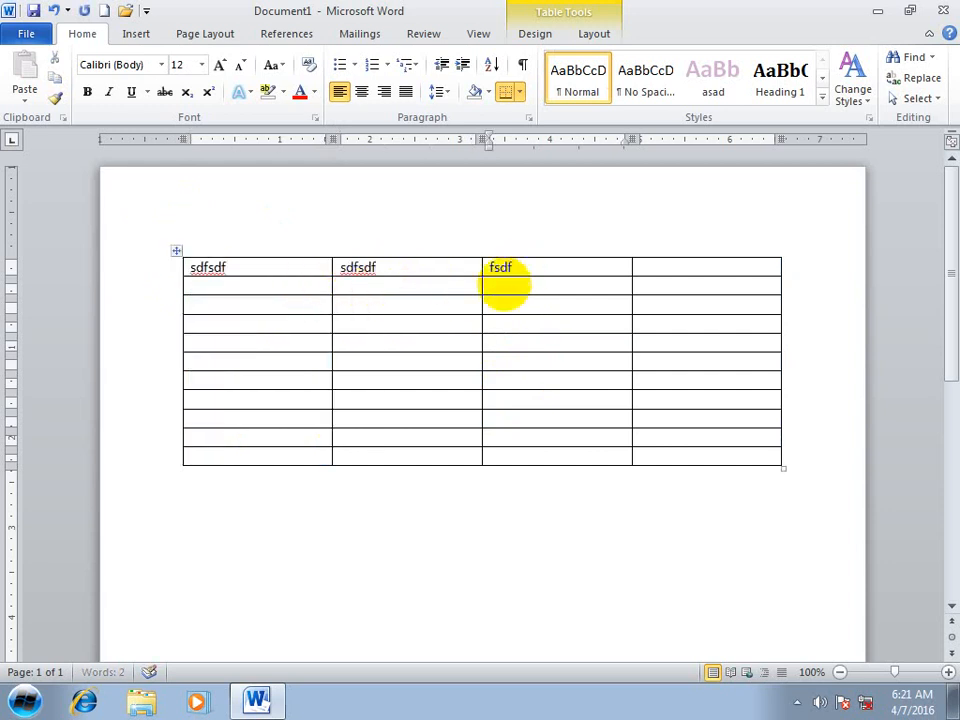
text(sd)
Step: Enter sfdsdfsdfsdf in the third column's third row, then sdfsdf and a long fsddd string in the second column's fifth and sixth rows
click(488, 304)
text(sfdsdfsdfsdf)
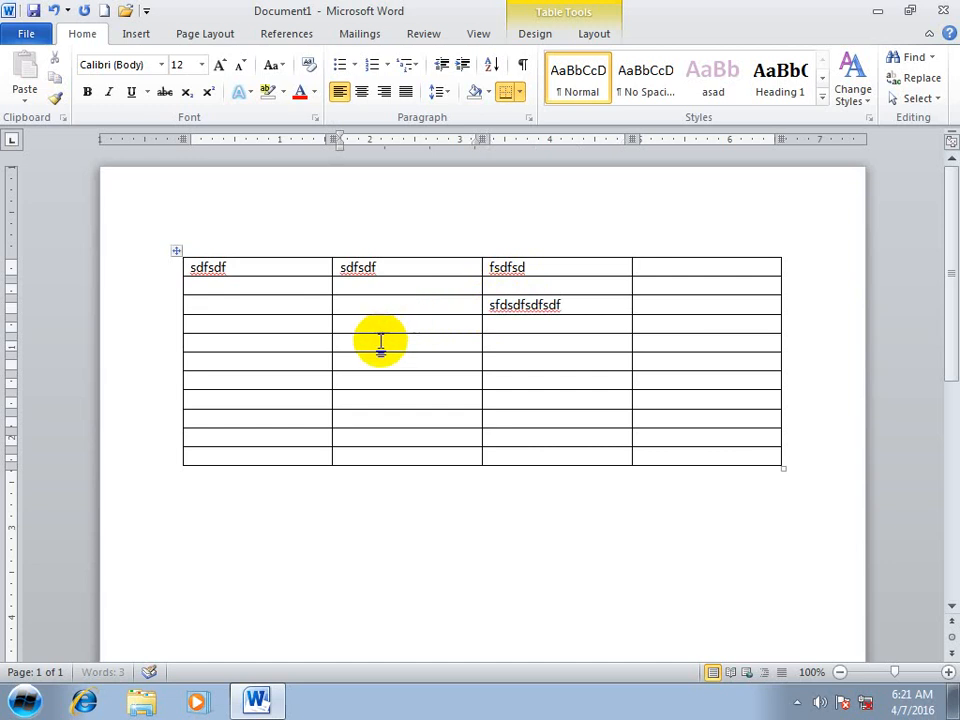
click(380, 343)
text(sdfsdf)
click(435, 362)
text(fsdddddddddddddddddddddd)
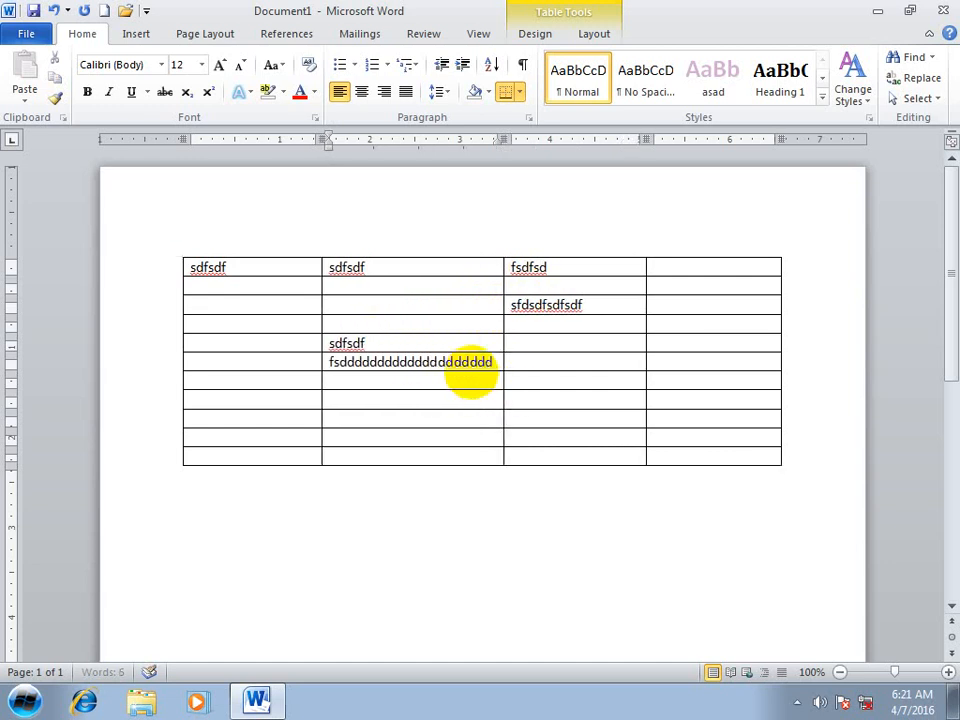
Step: Highlight the first two cells of the table's top row, then clear the selection
drag(369, 267, 305, 268)
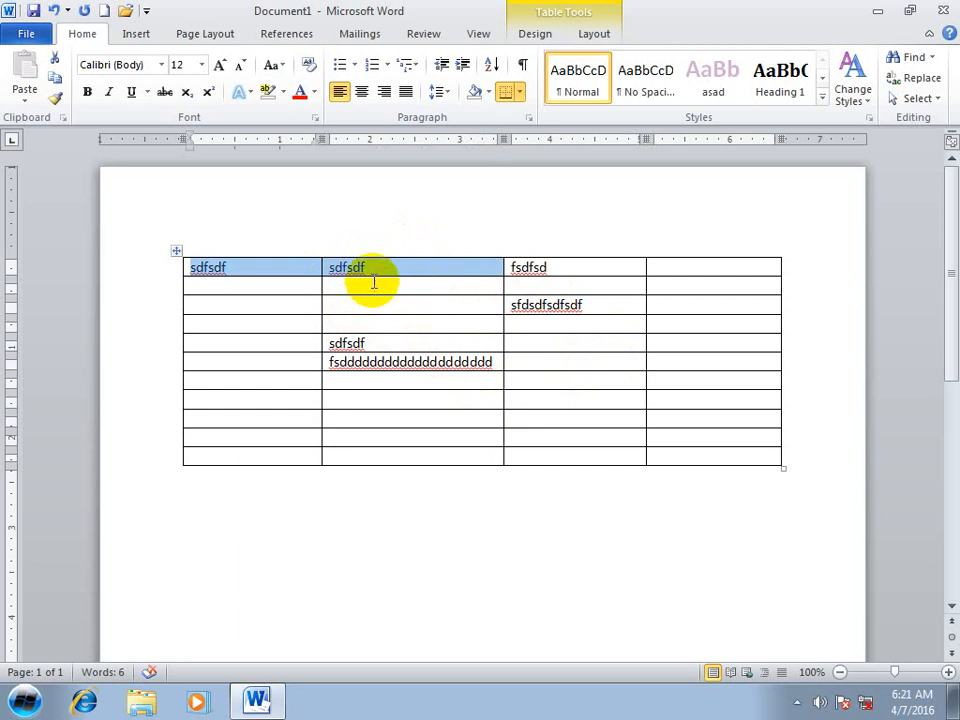
click(538, 361)
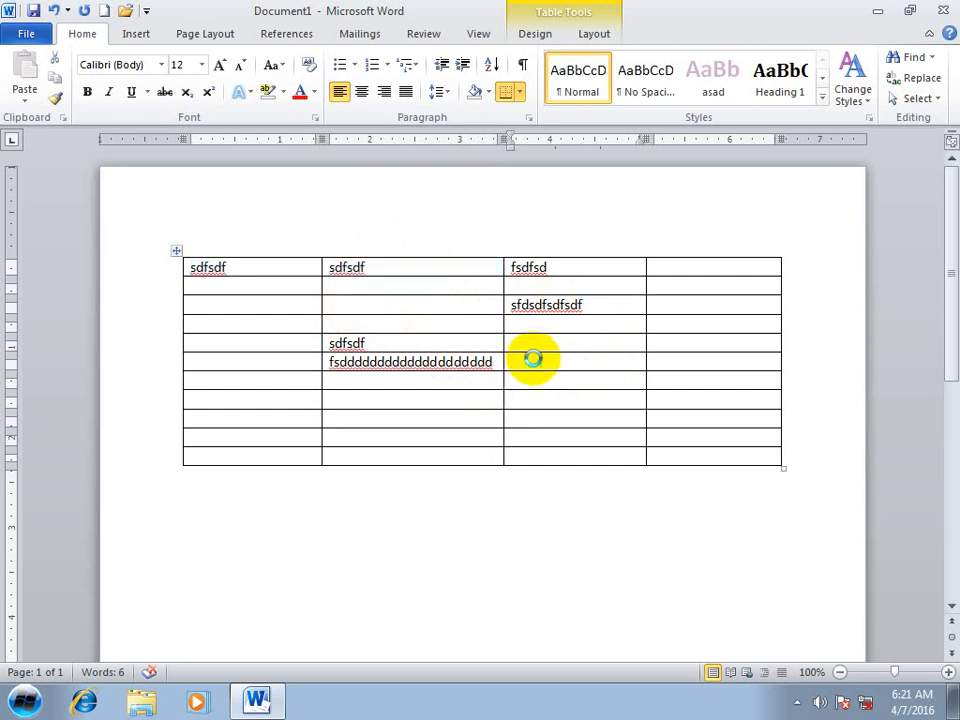
Step: Insert a table with four columns and five rows in a new blank document
click(136, 34)
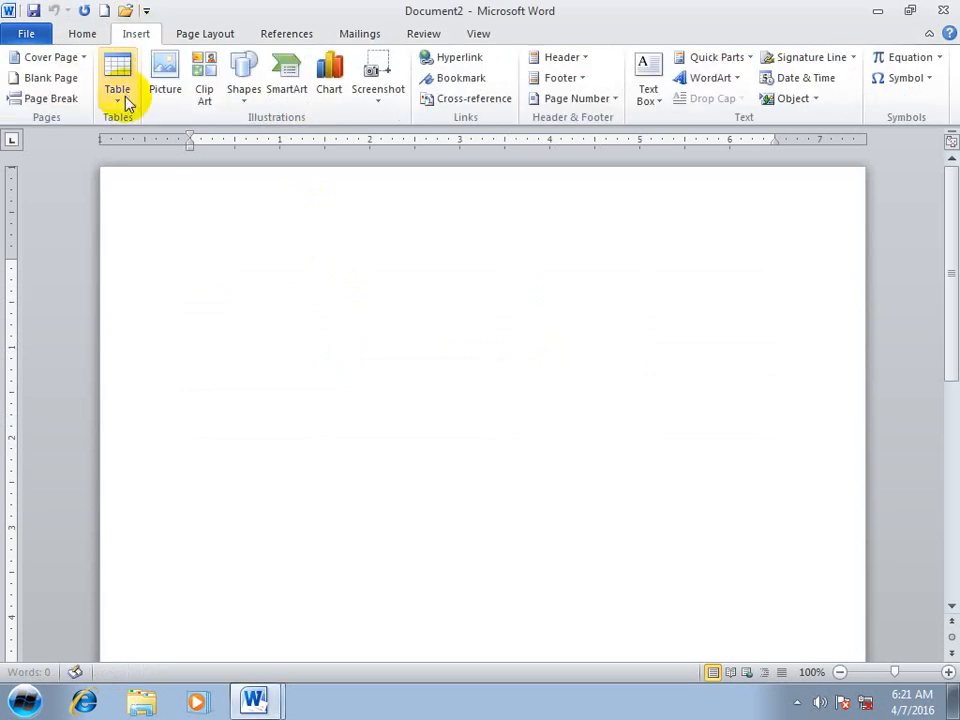
click(125, 100)
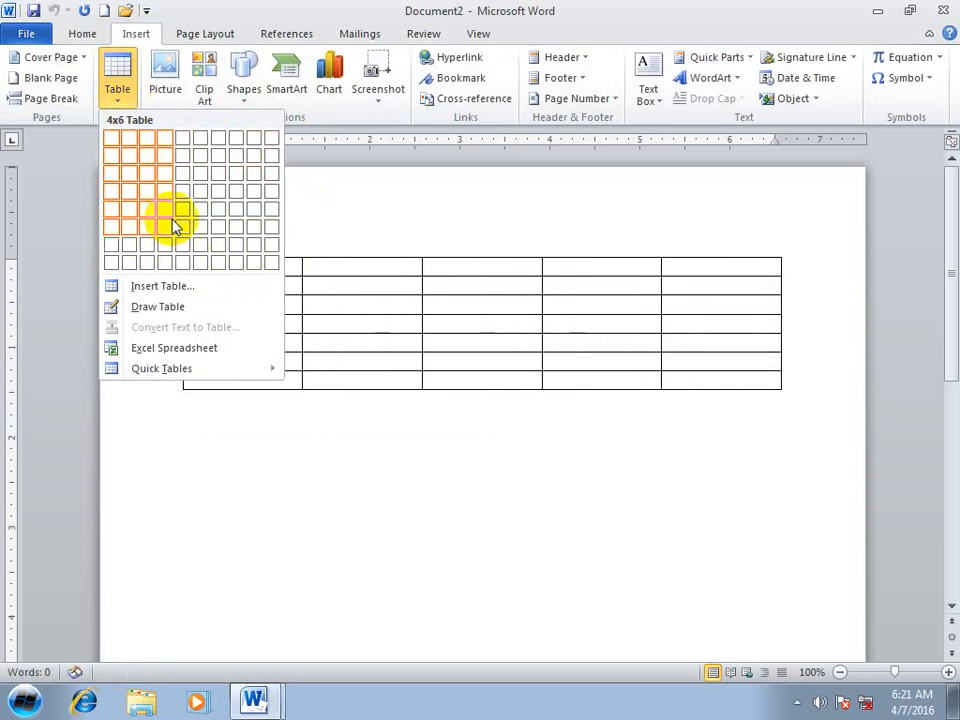
click(171, 209)
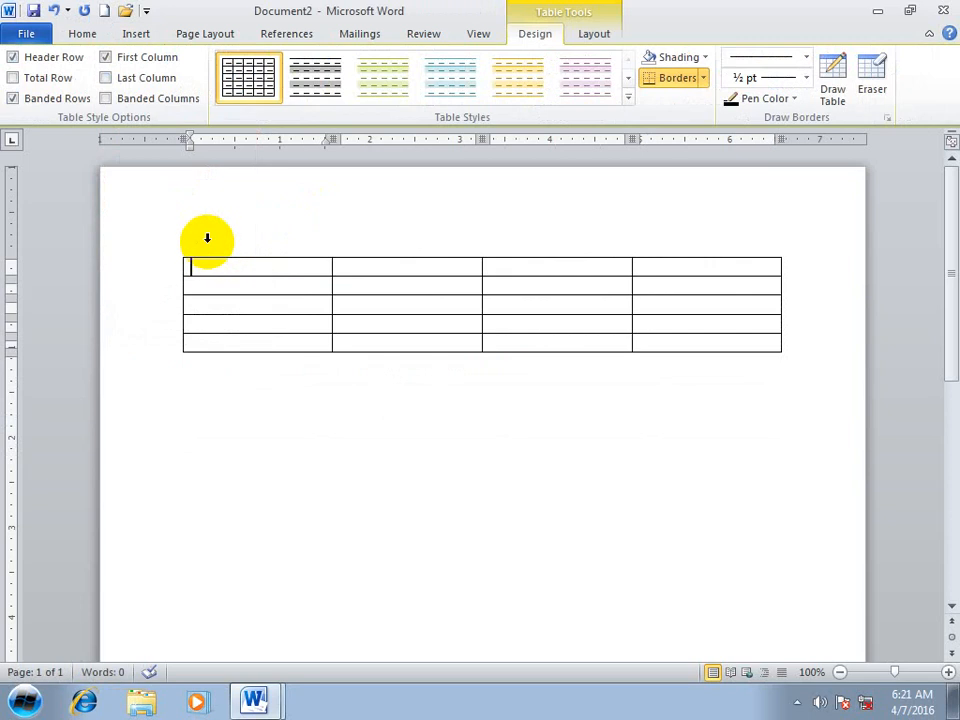
Step: Keep appending rows to the end of the four-column table until it reaches well down the page
key(Tab)
key(Tab)
key(Tab)
key(Tab)
key(Tab)
key(Tab)
key(Tab)
key(Tab)
key(Tab)
key(Tab)
key(Tab)
key(Tab)
key(Tab)
key(Tab)
key(Tab)
key(Tab)
key(Tab)
key(Tab)
key(Tab)
key(Tab)
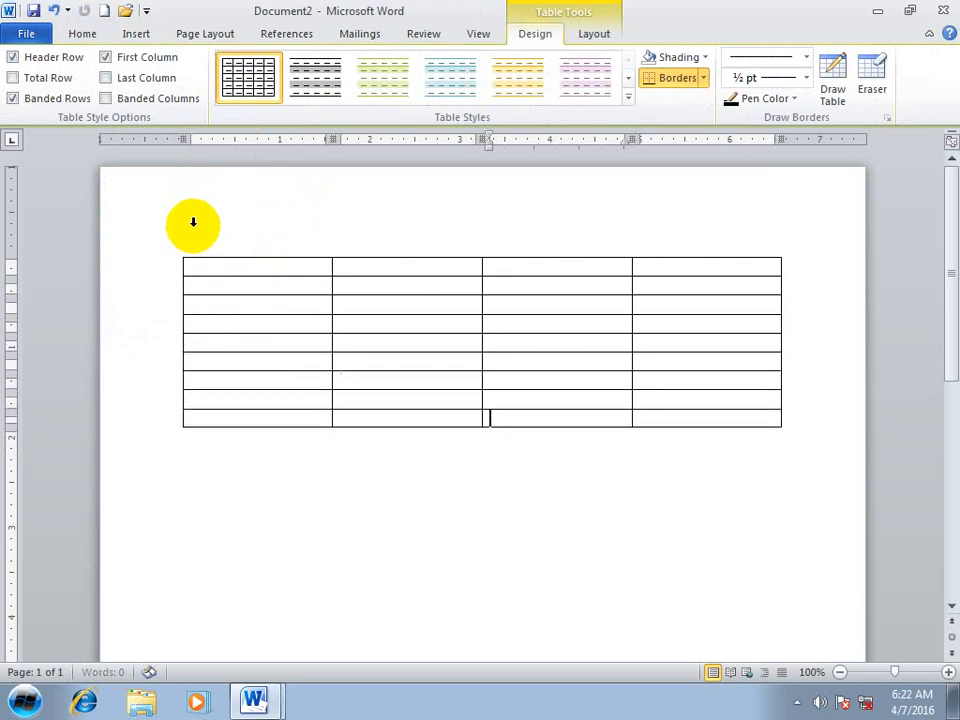
key(Tab)
key(Tab)
key(Tab)
key(Tab)
key(Tab)
key(Tab)
key(Tab)
key(Tab)
key(Tab)
key(Tab)
key(Tab)
key(Tab)
key(Tab)
key(Tab)
key(Tab)
key(Tab)
key(Tab)
key(Tab)
key(Tab)
key(Tab)
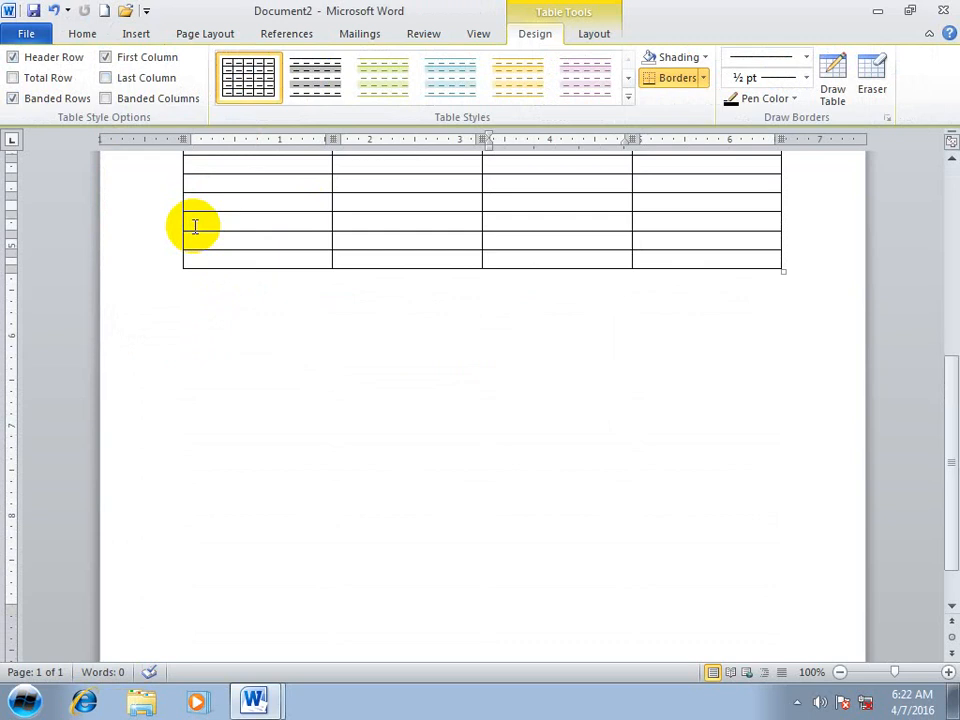
Step: Create a new document and build a one-row, three-column table from a text line of plus and equals signs
key(ctrl+n)
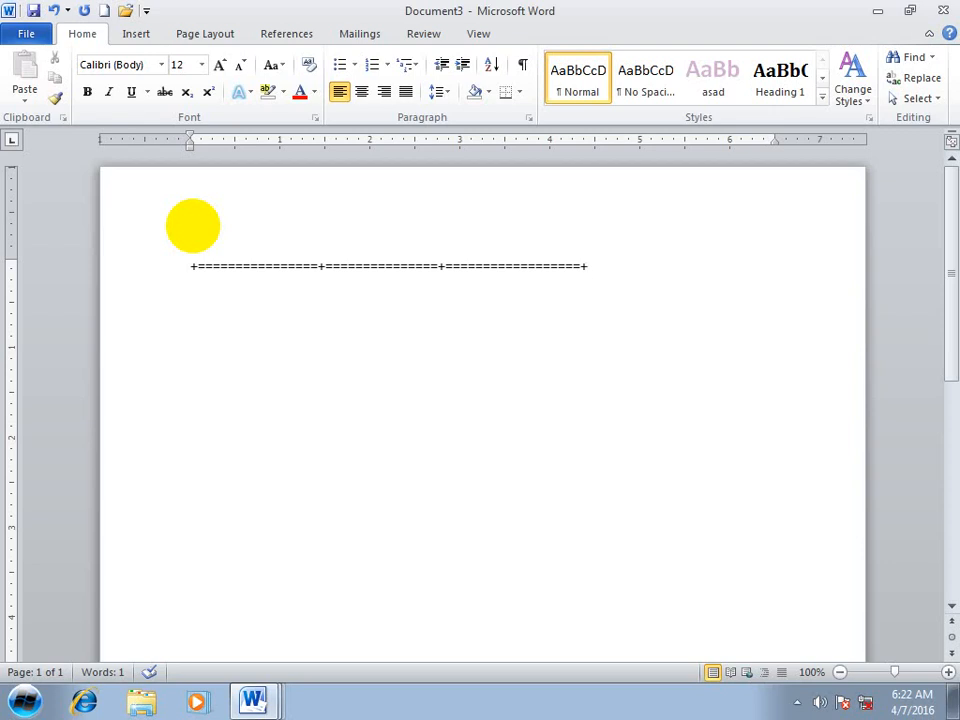
key(Return)
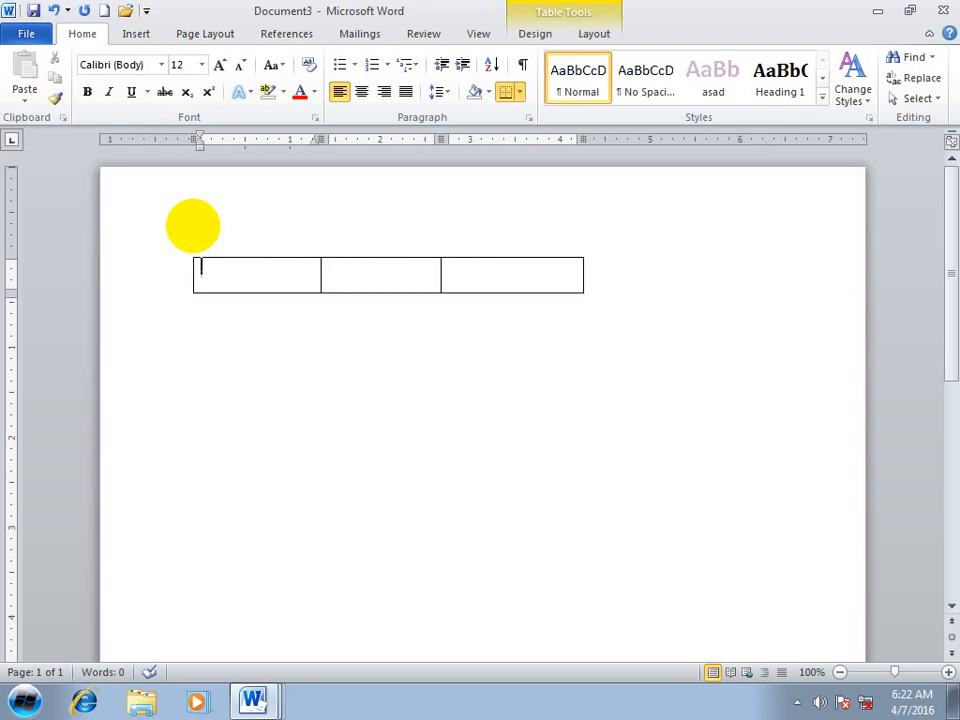
Step: Extend the three-column table to ten rows by adding new rows at its end
key(Tab)
key(Tab)
key(Tab)
key(Tab)
key(Tab)
key(Tab)
key(Tab)
key(Tab)
key(Tab)
key(Tab)
key(Tab)
key(Tab)
key(Tab)
key(Tab)
key(Tab)
key(Tab)
key(Tab)
key(Tab)
key(Tab)
key(Tab)
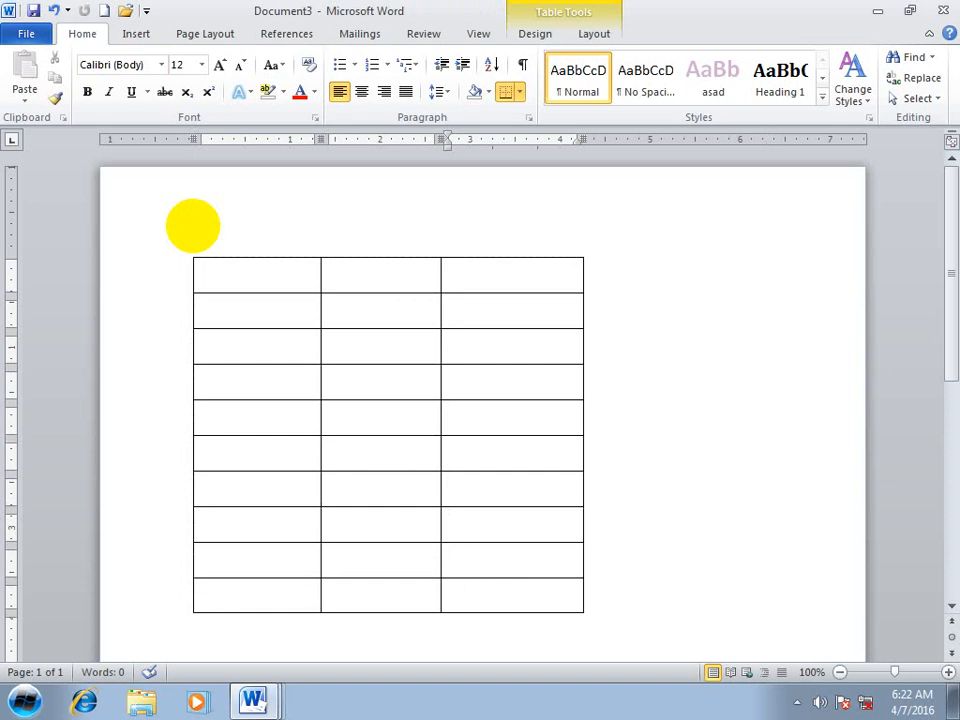
click(136, 34)
click(126, 98)
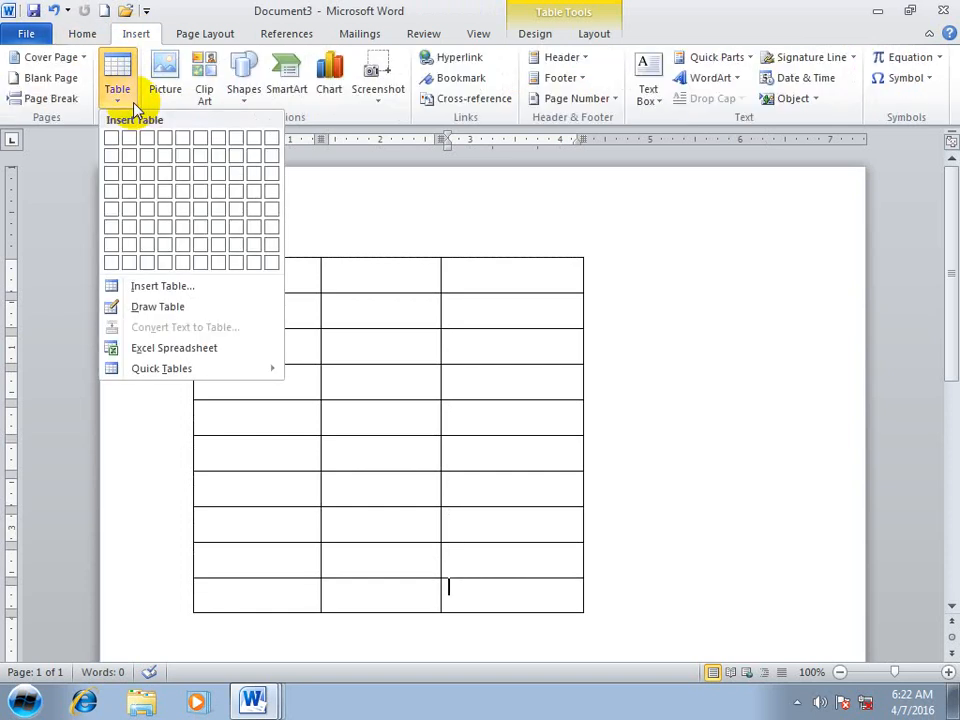
click(262, 20)
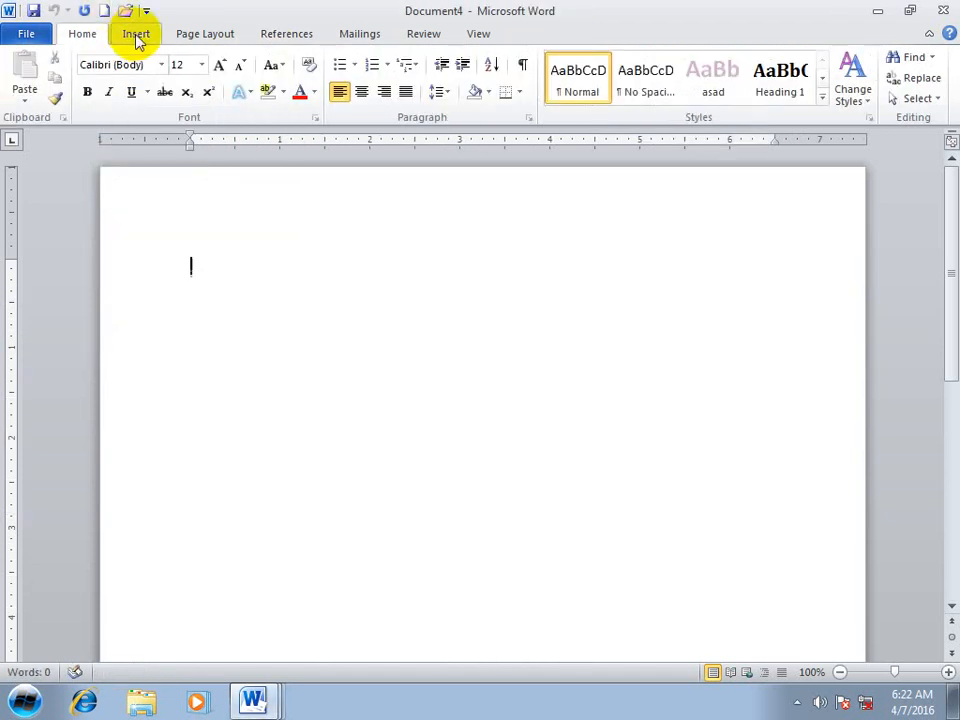
Step: Insert a table with three columns and three rows, using a fixed column width of Auto
click(136, 34)
click(113, 108)
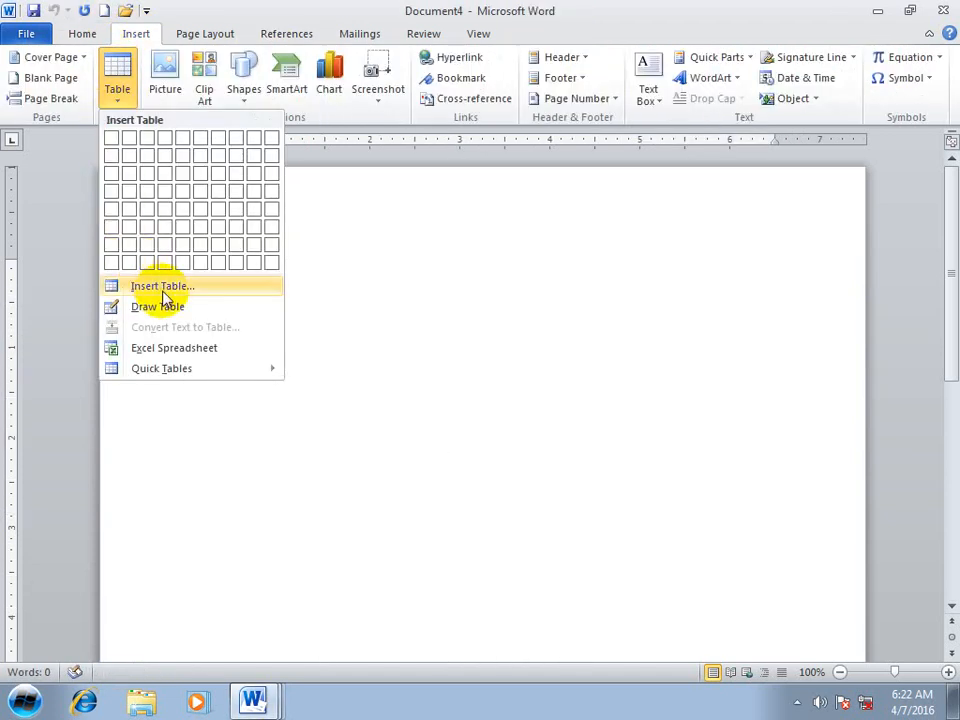
click(175, 292)
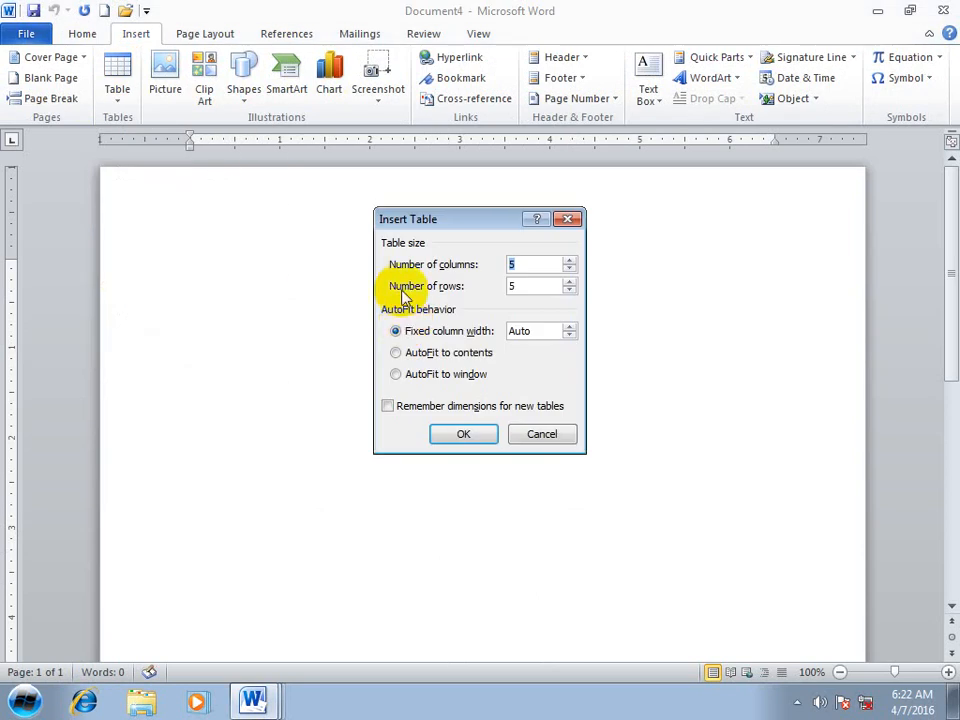
click(567, 261)
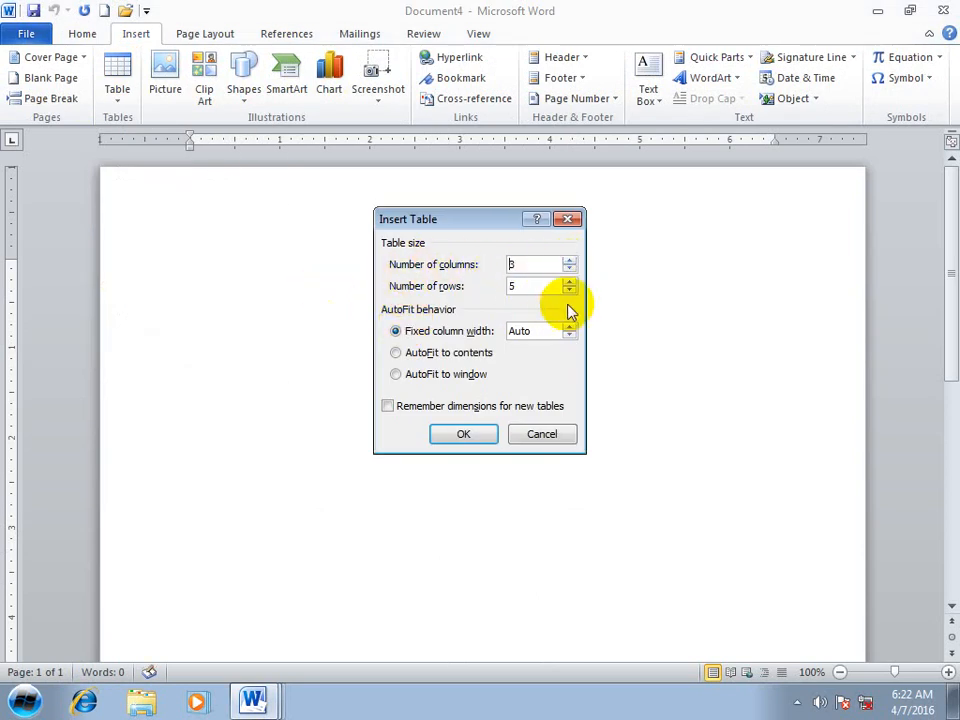
click(567, 292)
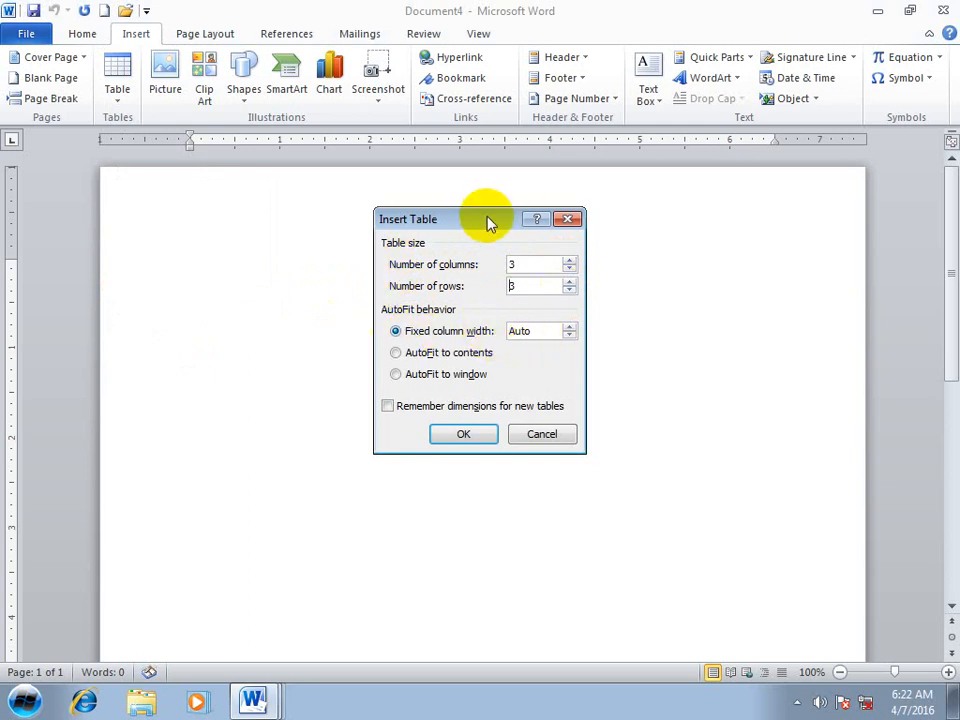
drag(490, 222, 424, 248)
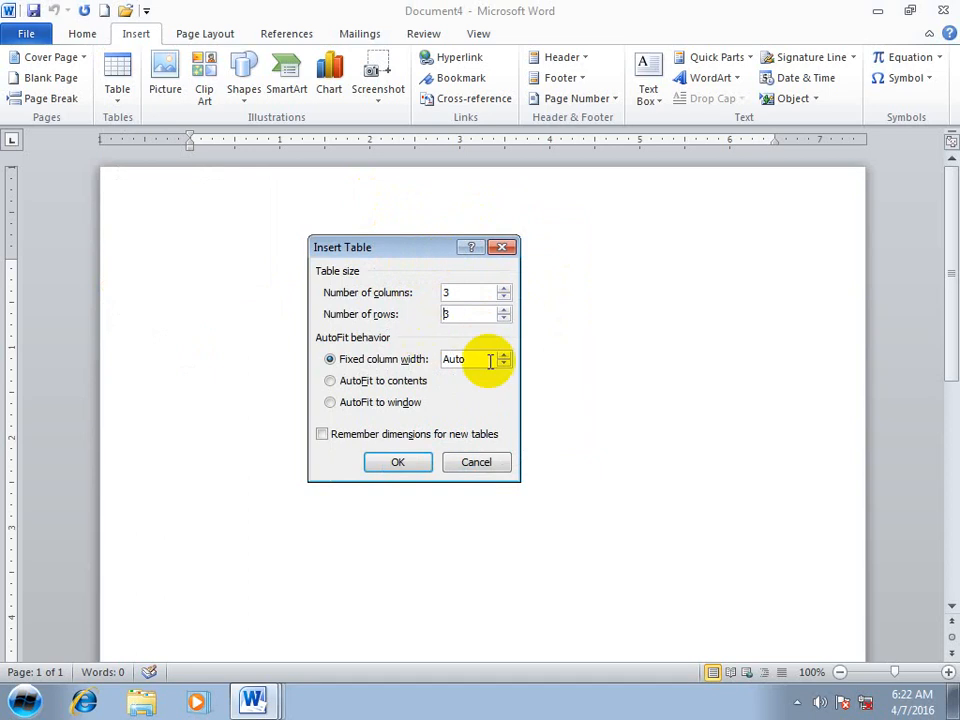
click(393, 461)
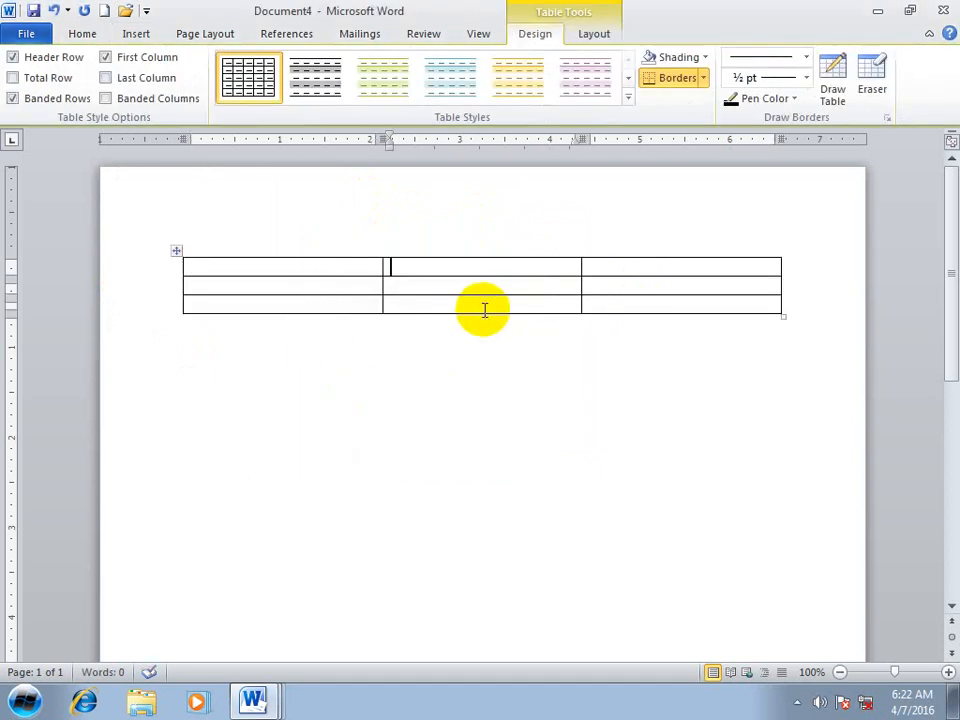
Step: Extend the three-column table to eleven rows by adding new rows at its end
key(Tab)
key(Tab)
key(Tab)
key(Tab)
key(Tab)
key(Tab)
key(Tab)
key(Tab)
key(Tab)
key(Tab)
key(Tab)
key(Tab)
key(Tab)
key(Tab)
key(Tab)
key(Tab)
key(Tab)
key(Tab)
key(Tab)
key(Tab)
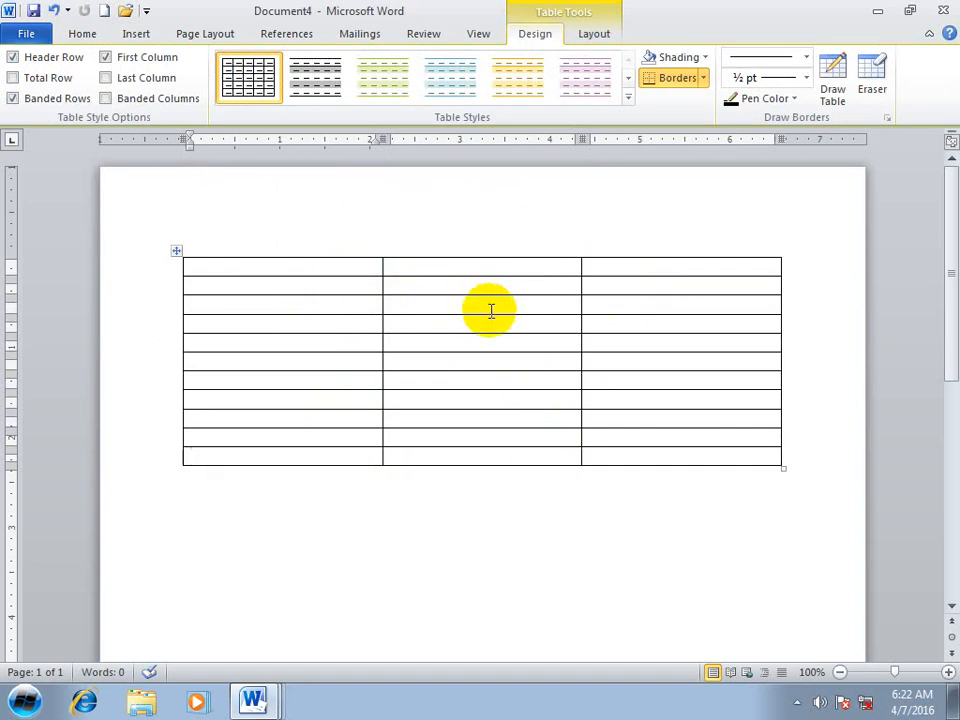
Step: Create a new document and insert a table with five columns and five rows that autofits to contents
key(ctrl+n)
click(142, 36)
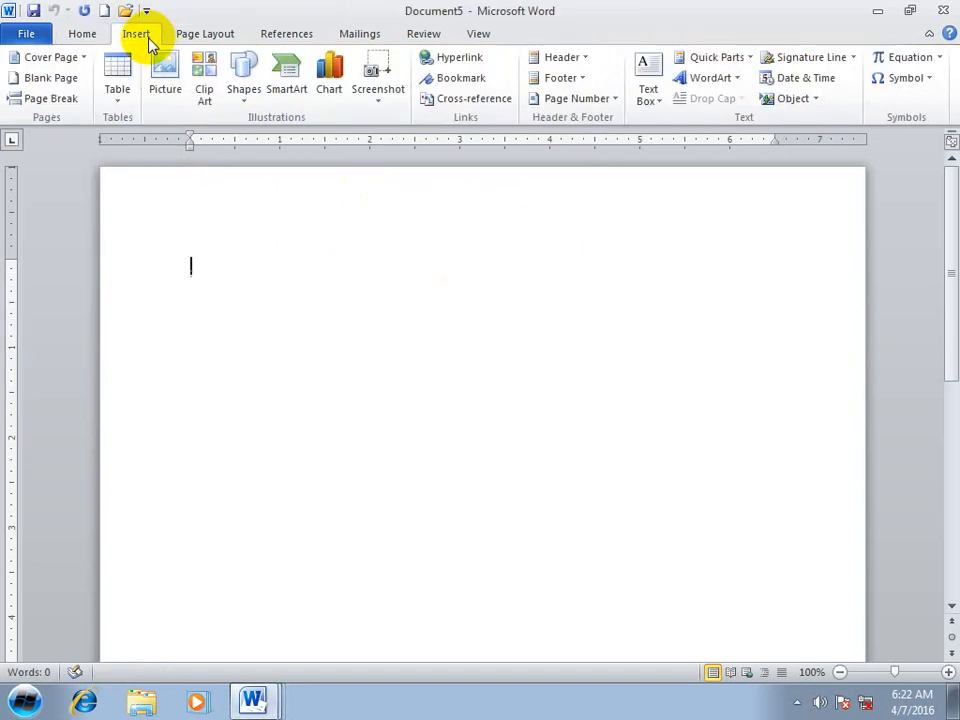
click(124, 90)
click(129, 287)
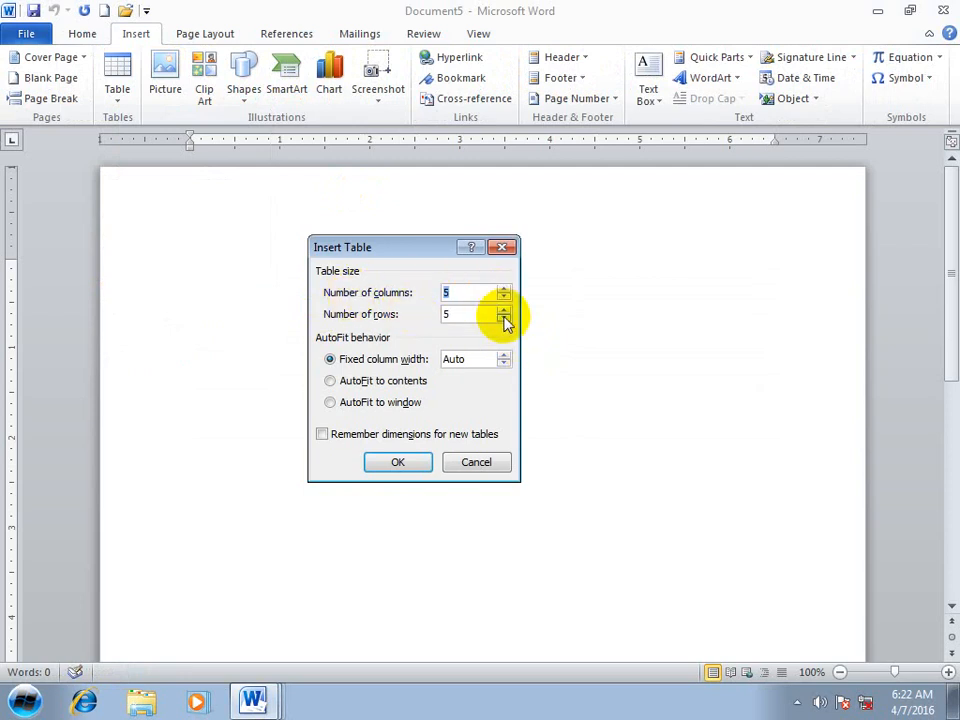
click(338, 382)
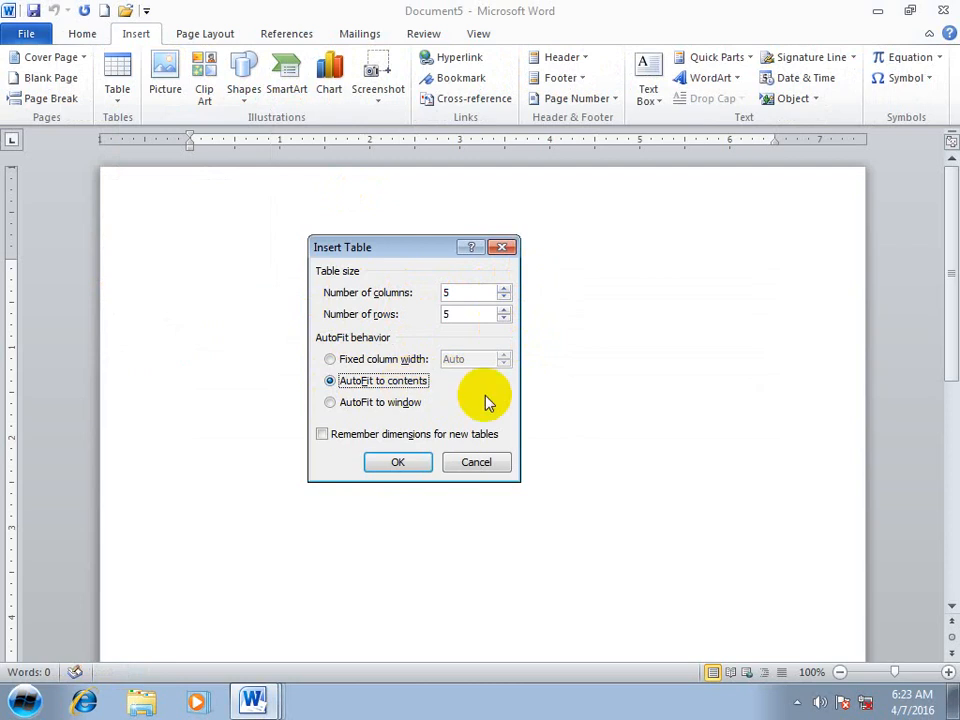
drag(427, 253, 450, 293)
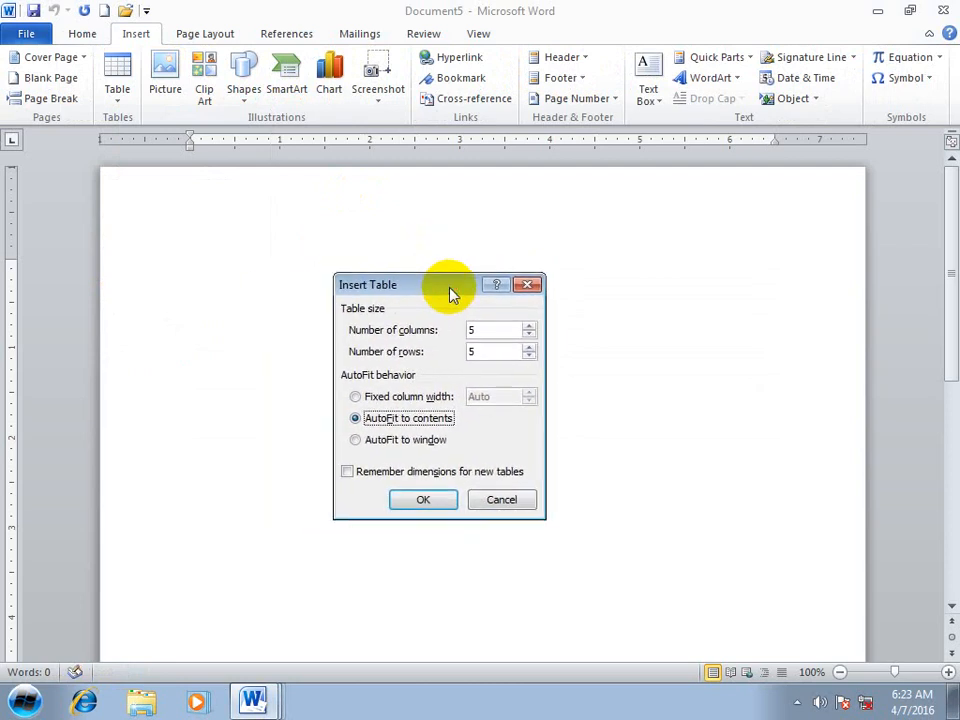
click(423, 497)
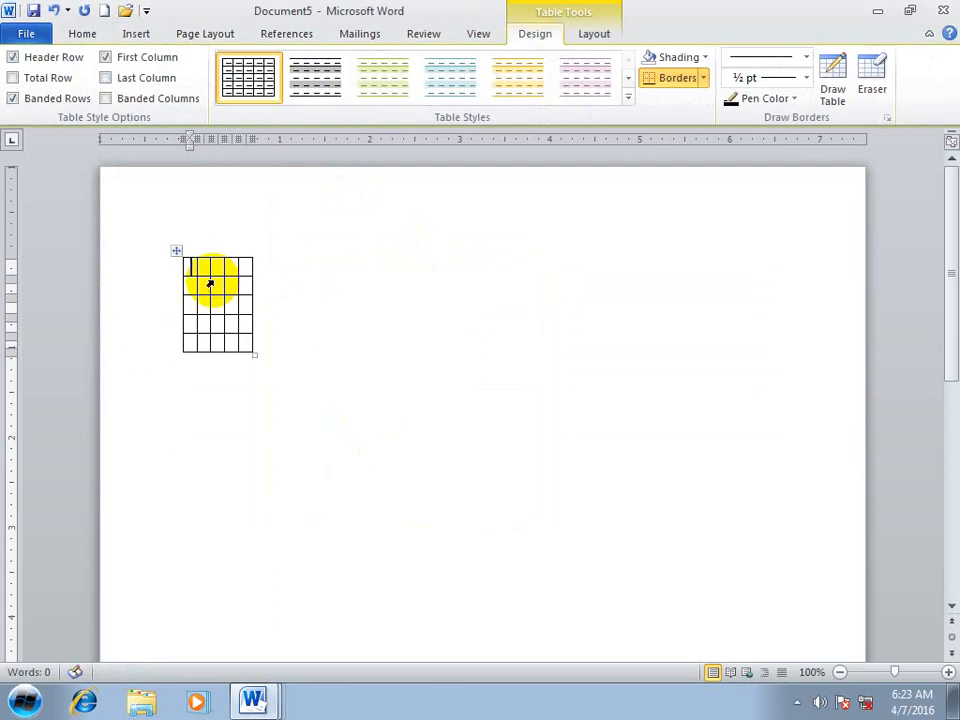
Step: Fill the first four cells of the table's top row with long strings of the letter d
text(dddddddddddddddddd)
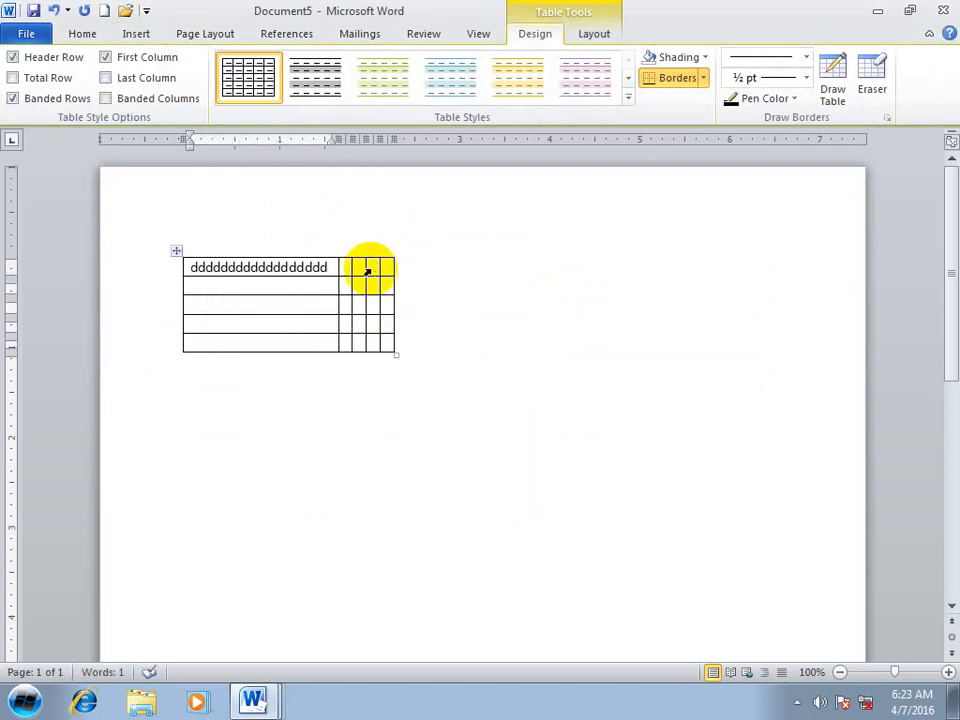
click(347, 266)
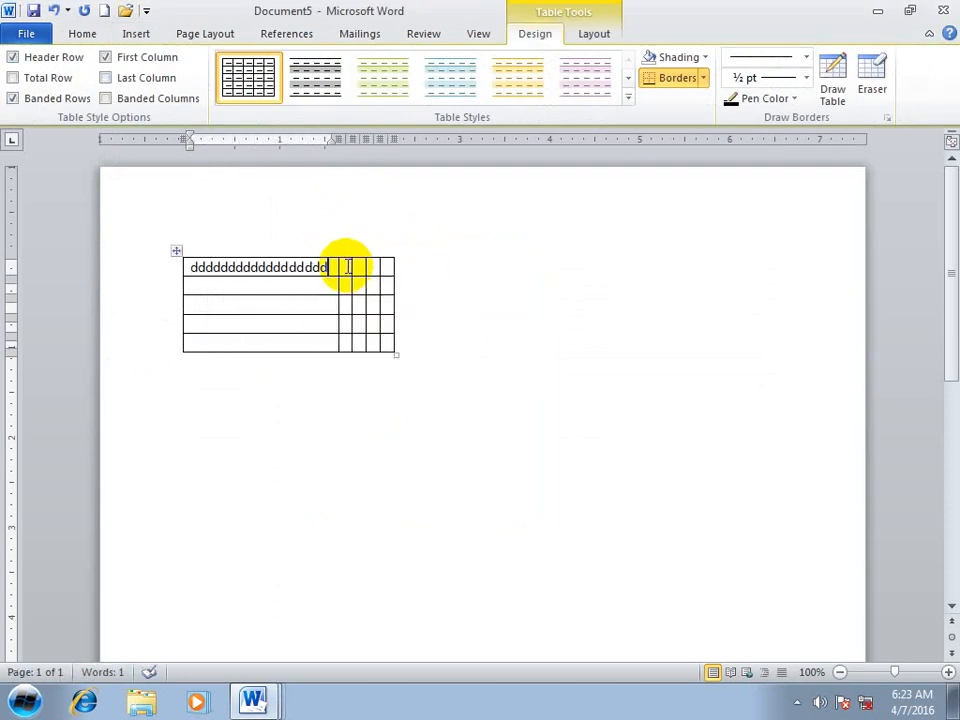
text(ddddddddddddd)
click(458, 267)
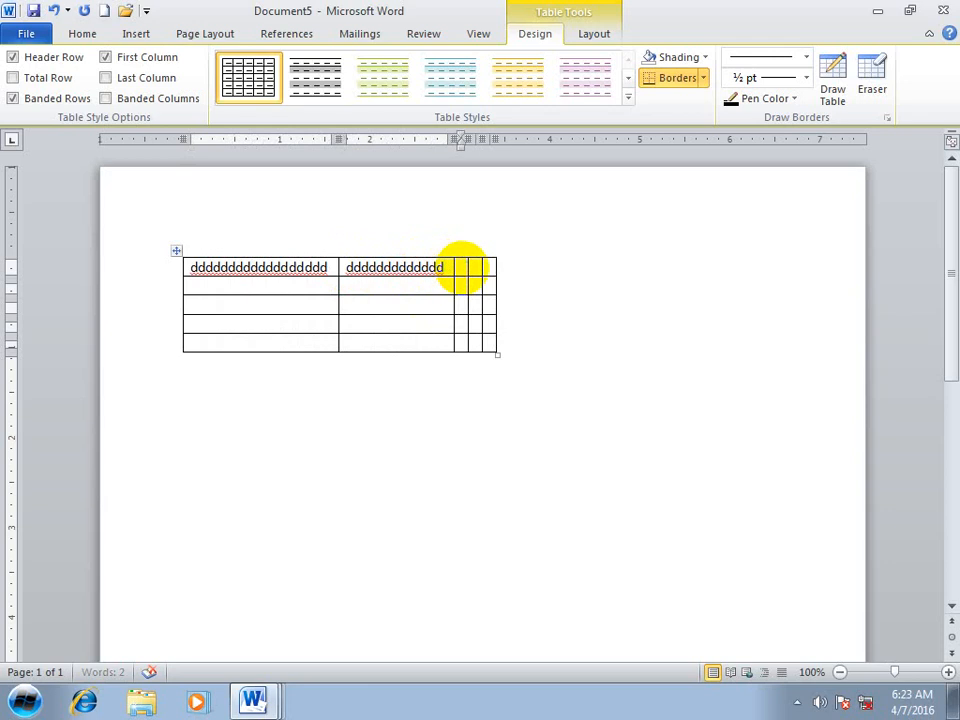
text(ddddddddddddddddd)
click(599, 269)
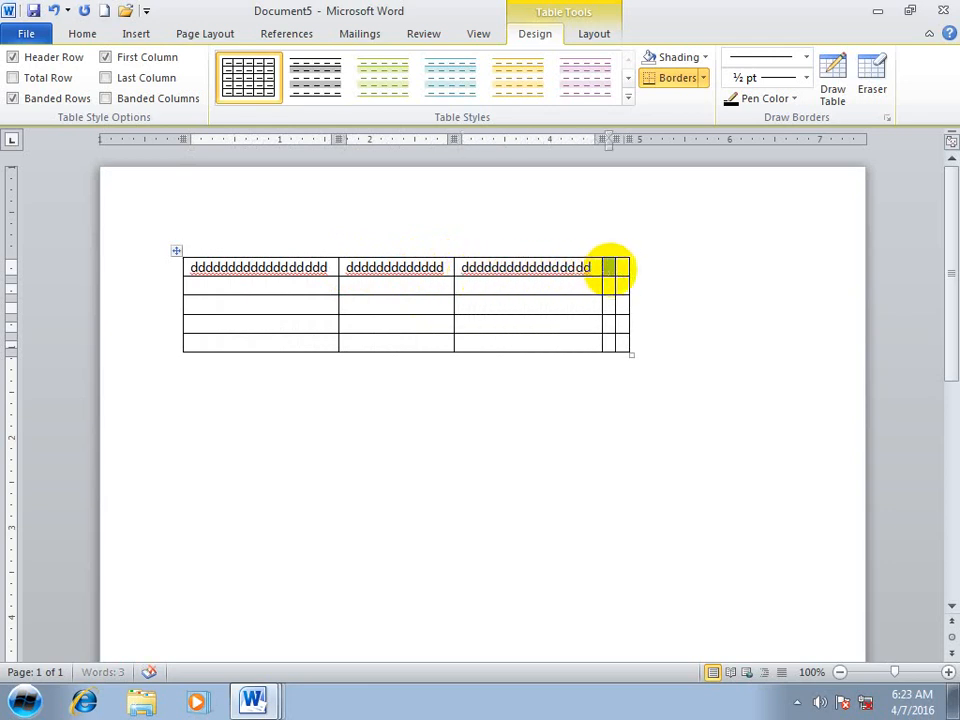
text(ddddddddddddd)
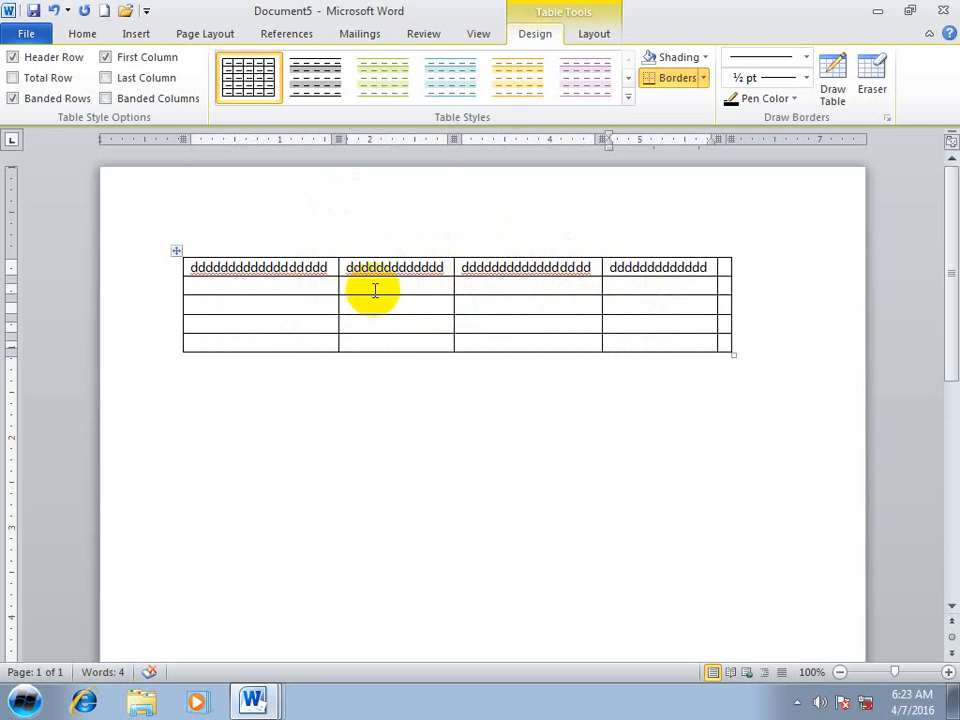
Step: Create a new document and insert a table with five columns and five rows that autofits to the window
key(ctrl+n)
click(140, 36)
click(120, 88)
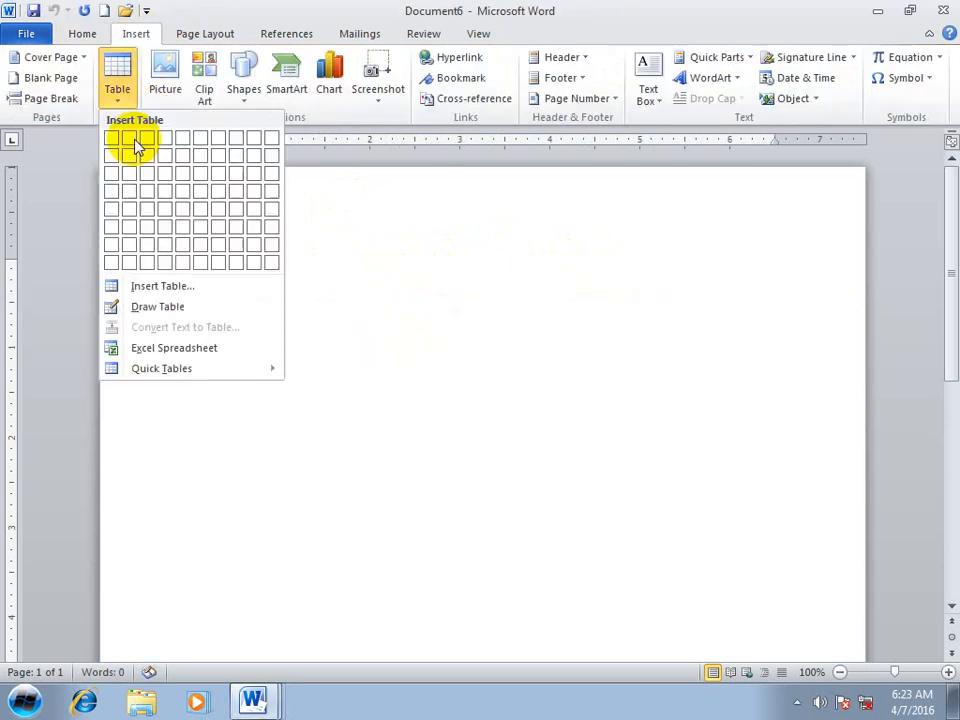
click(162, 282)
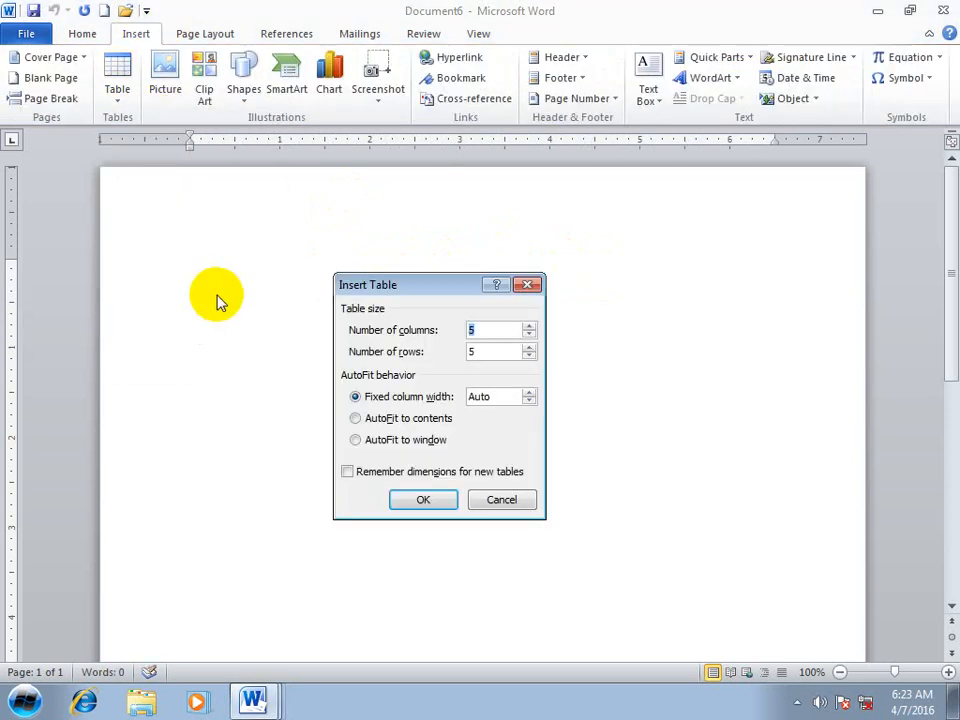
click(377, 442)
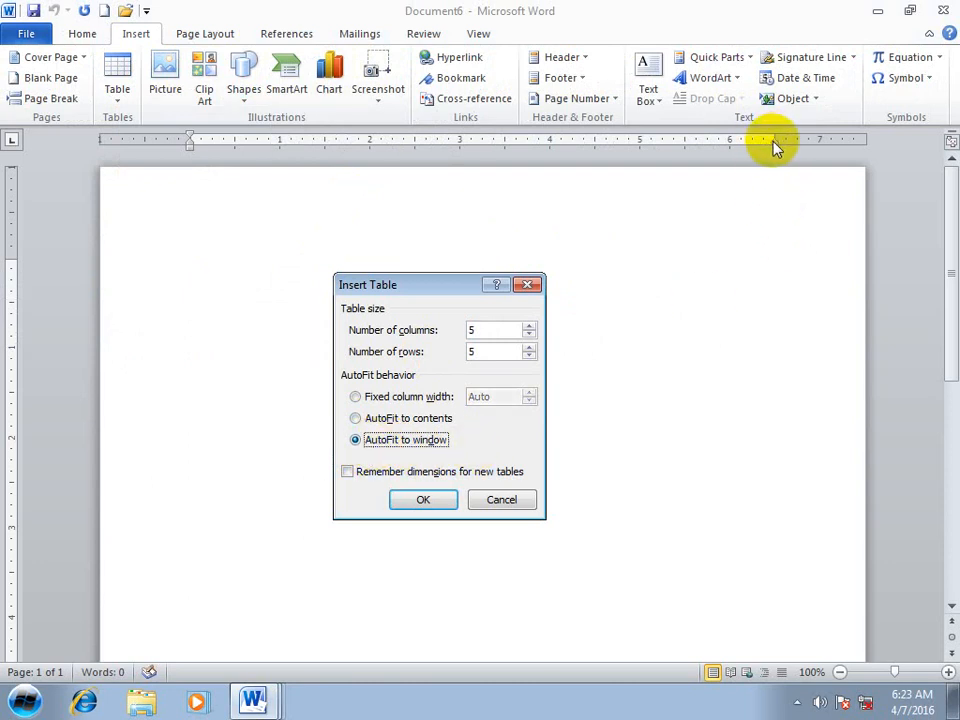
click(445, 497)
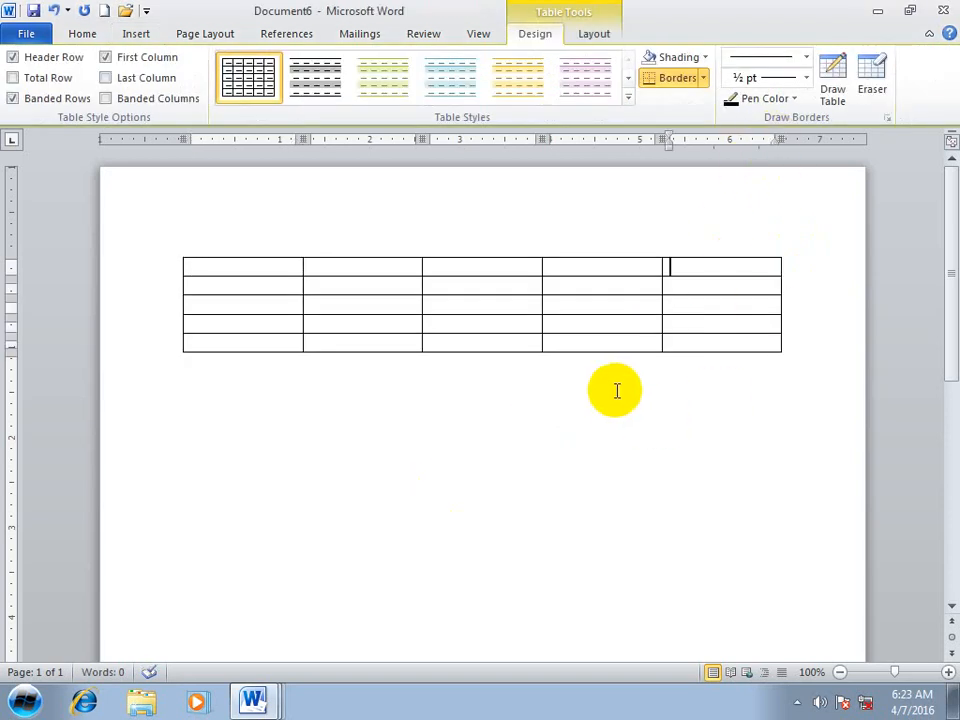
Step: Extend the five-column table to nine rows by adding new rows at its end
key(Tab)
key(Tab)
key(Tab)
key(Tab)
key(Tab)
key(Tab)
key(Tab)
key(Tab)
key(Tab)
key(Tab)
key(Tab)
key(Tab)
key(Tab)
key(Tab)
key(Tab)
key(Tab)
key(Tab)
key(Tab)
key(Tab)
key(Tab)
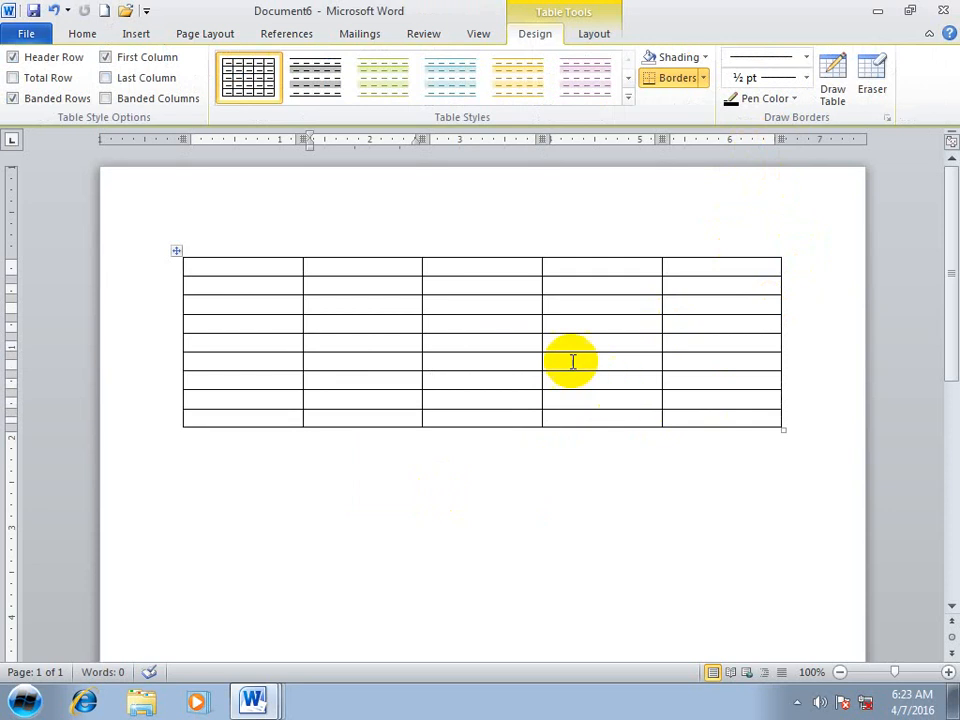
click(135, 33)
click(119, 100)
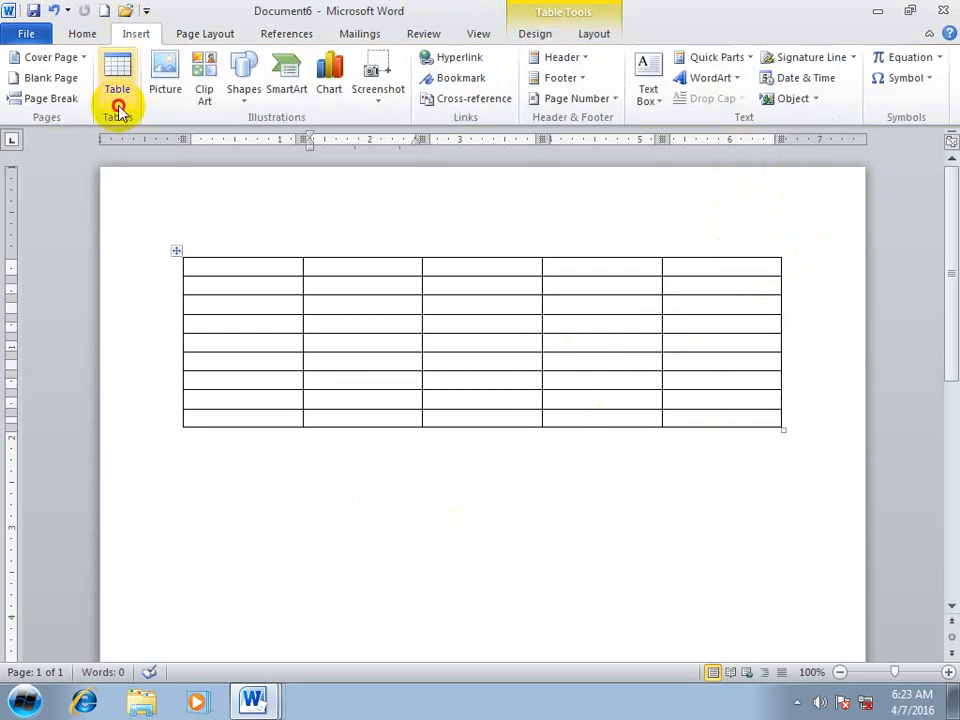
click(141, 286)
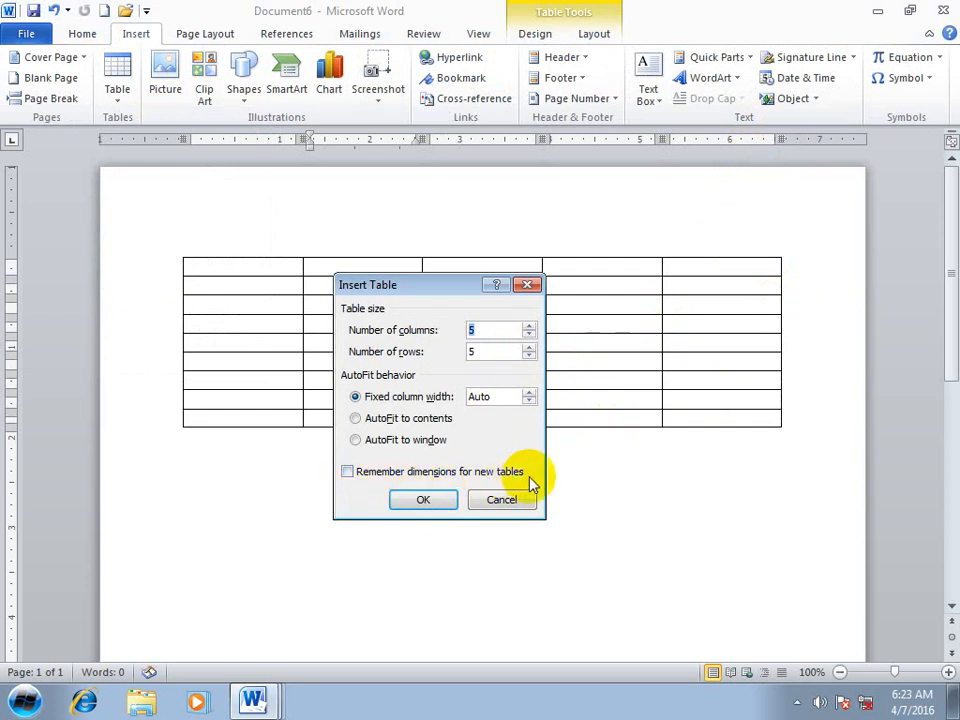
click(500, 499)
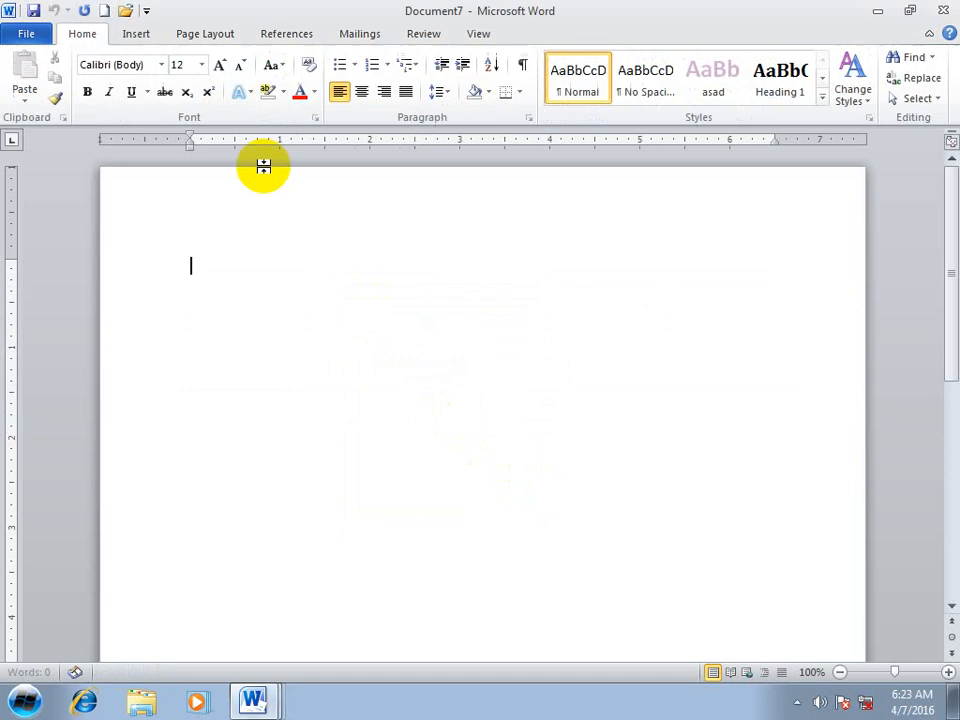
Step: Insert a table with seven columns and seven rows in a new blank document, remembering these dimensions for new tables
click(129, 38)
click(118, 90)
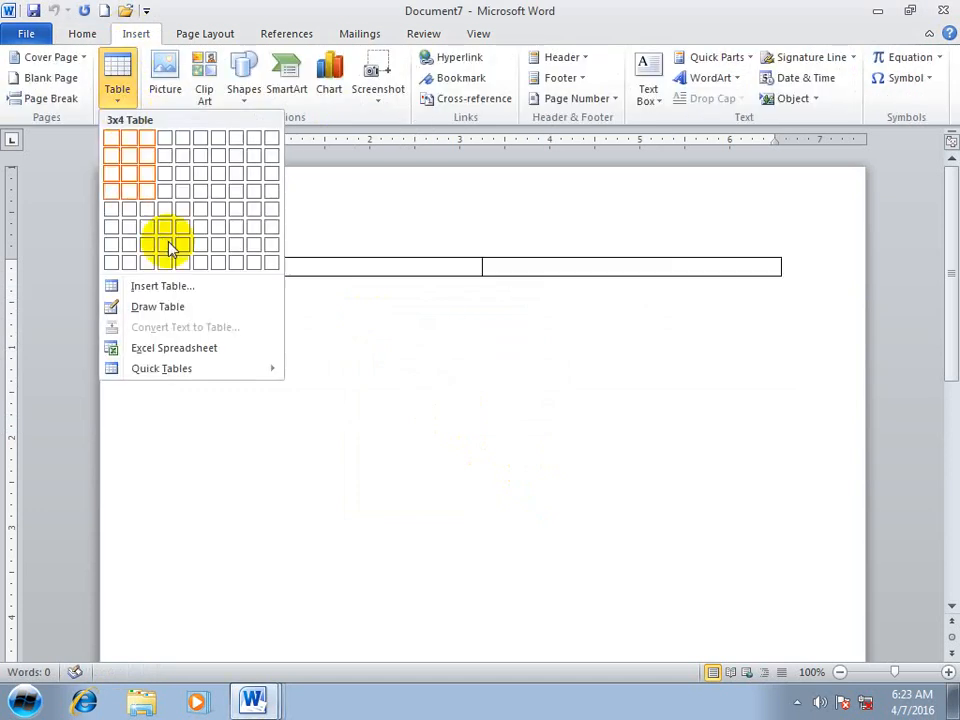
click(185, 286)
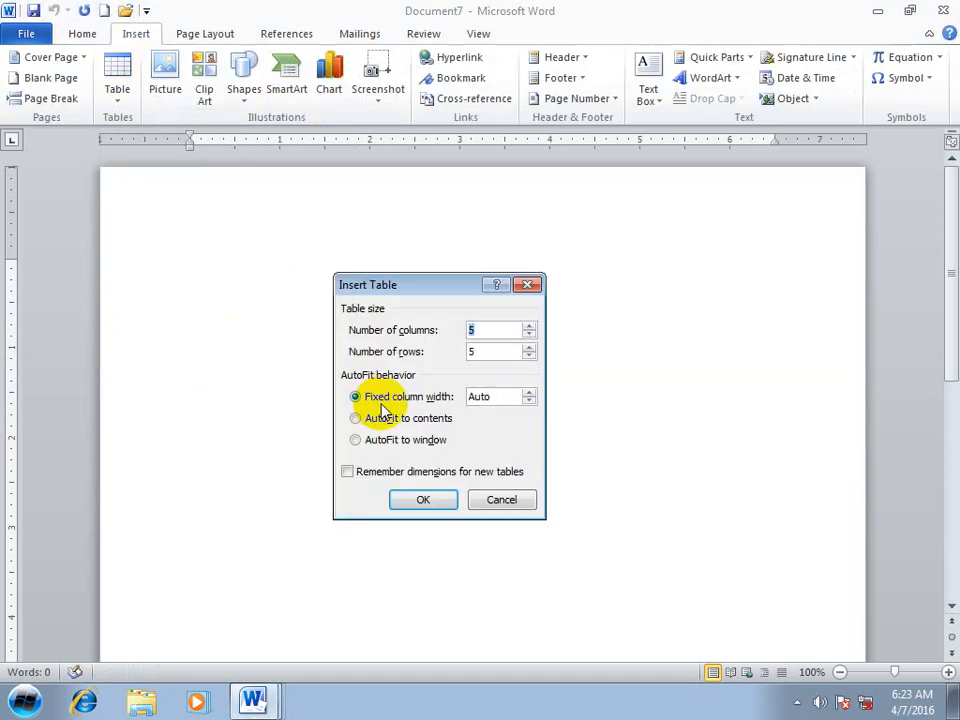
drag(435, 278, 449, 258)
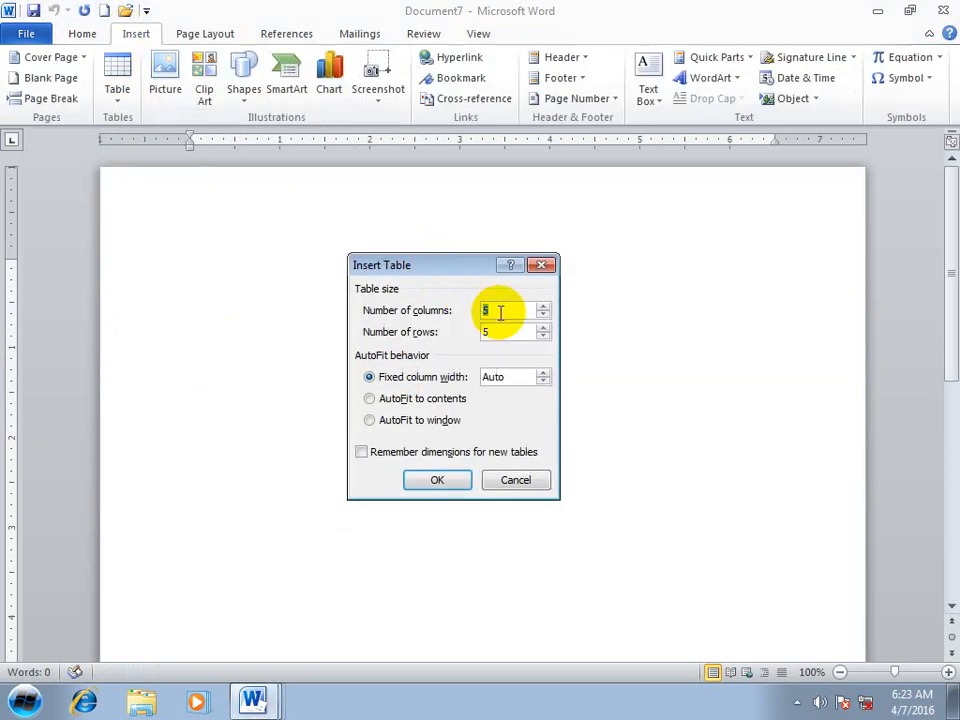
key(Tab)
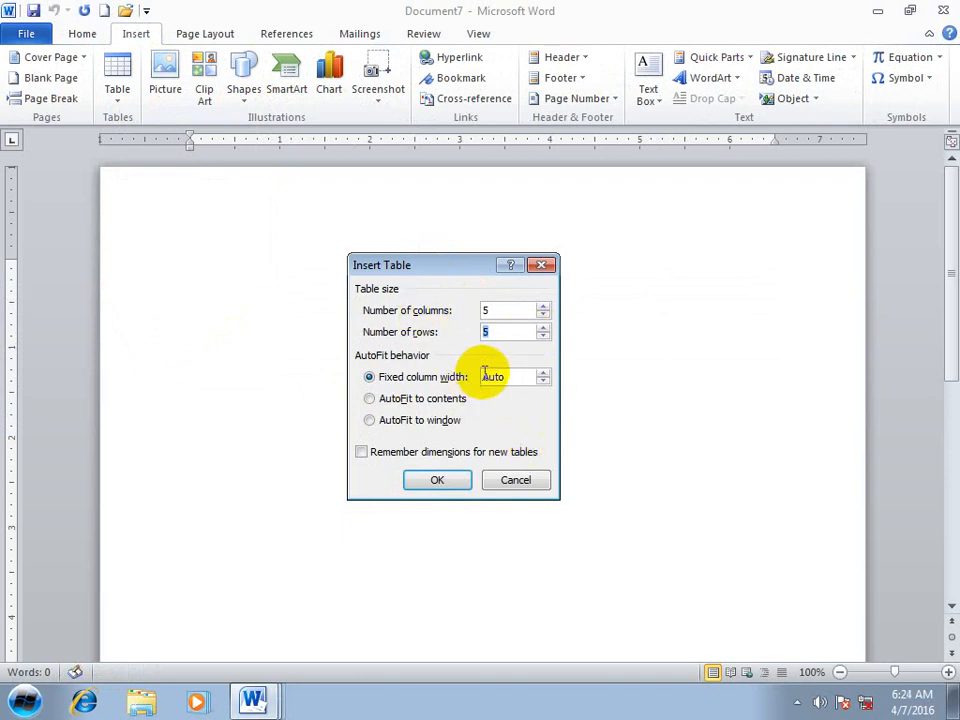
click(541, 306)
click(541, 306)
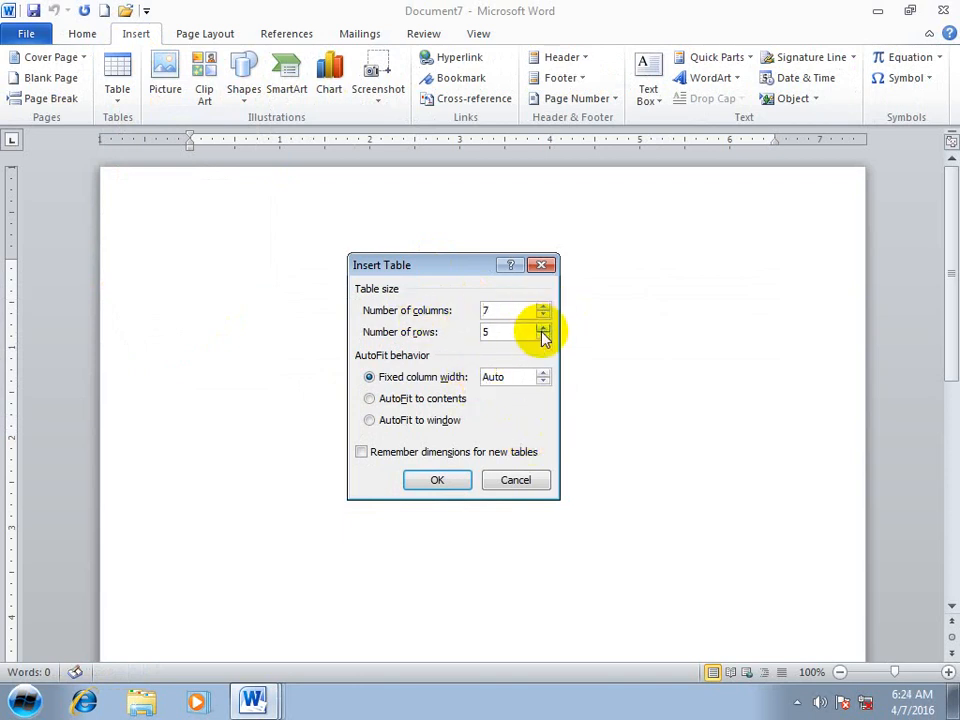
click(541, 328)
click(541, 328)
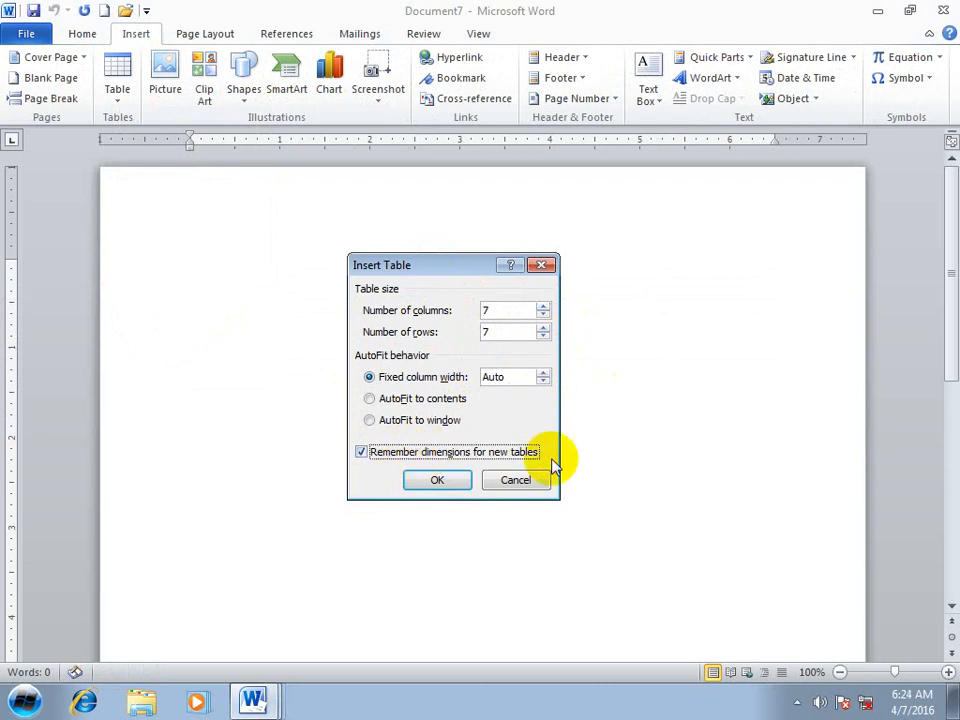
click(444, 483)
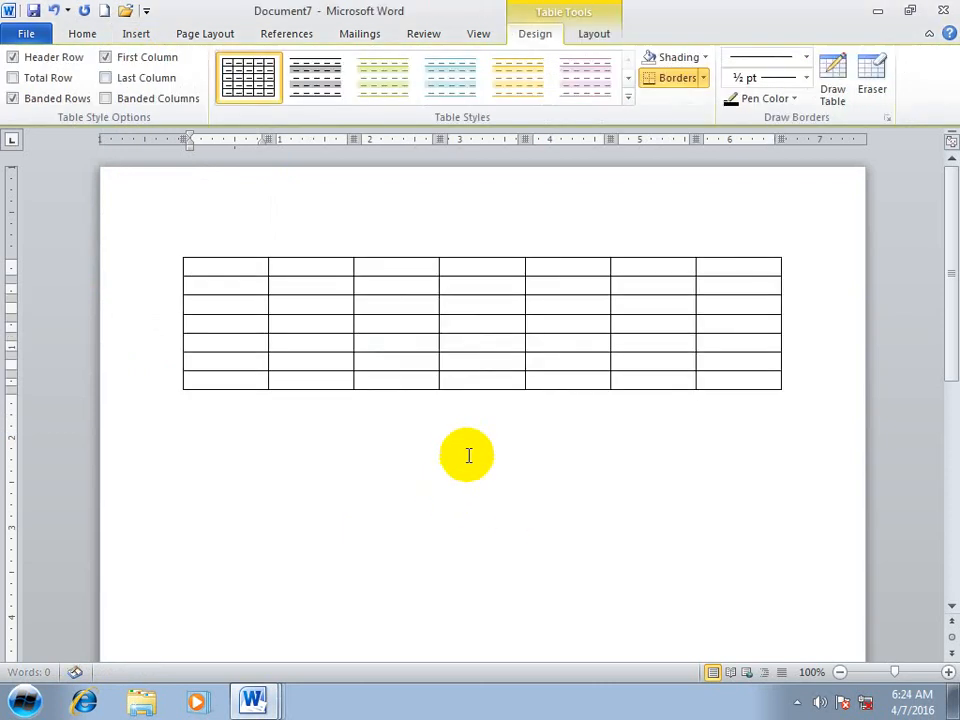
Step: Add several blank lines below the seven-column table
click(411, 480)
key(Return)
key(Return)
key(Return)
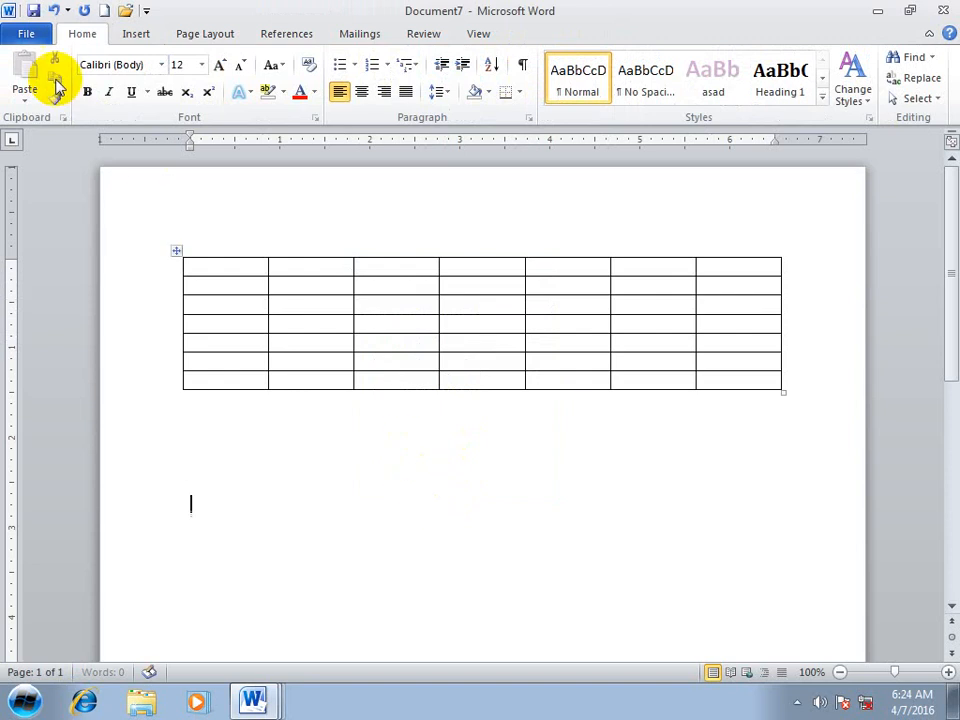
Step: Insert a table with three columns and three rows below the seven-column table, remembering these dimensions for new tables
click(136, 34)
click(120, 100)
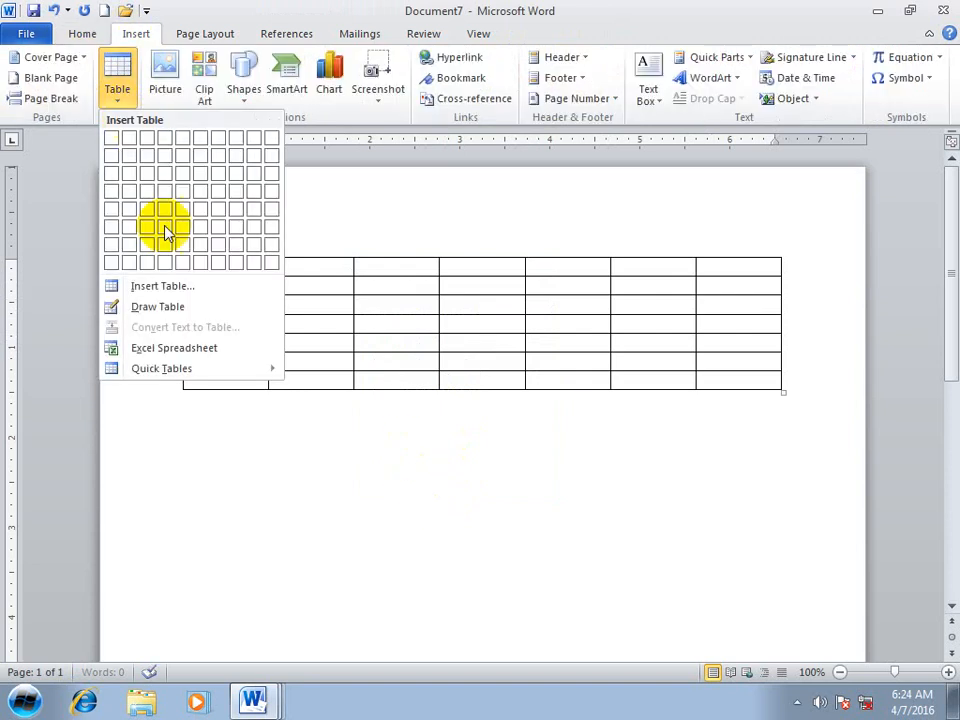
click(163, 286)
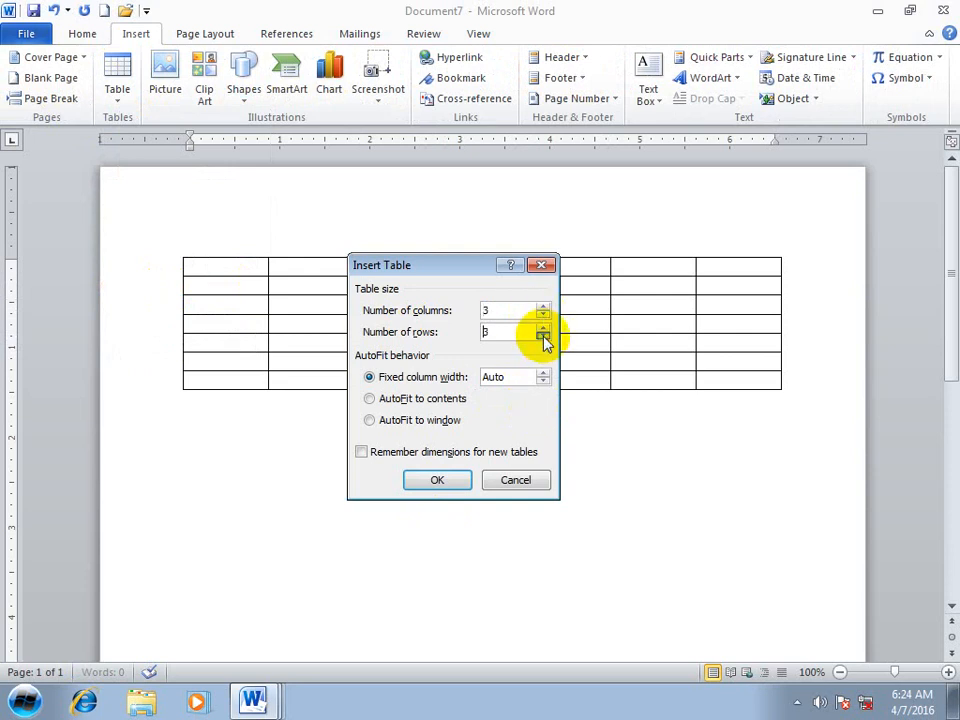
click(362, 452)
click(415, 478)
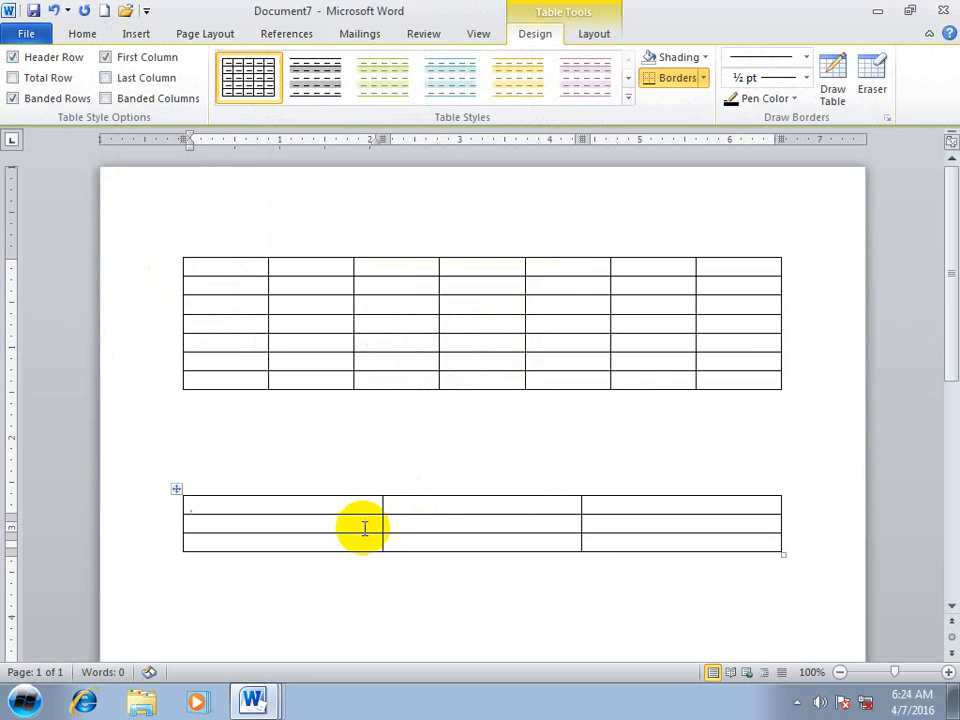
Step: Add a page break below the three-column table and check the default dimensions offered for a new table without inserting one
click(313, 591)
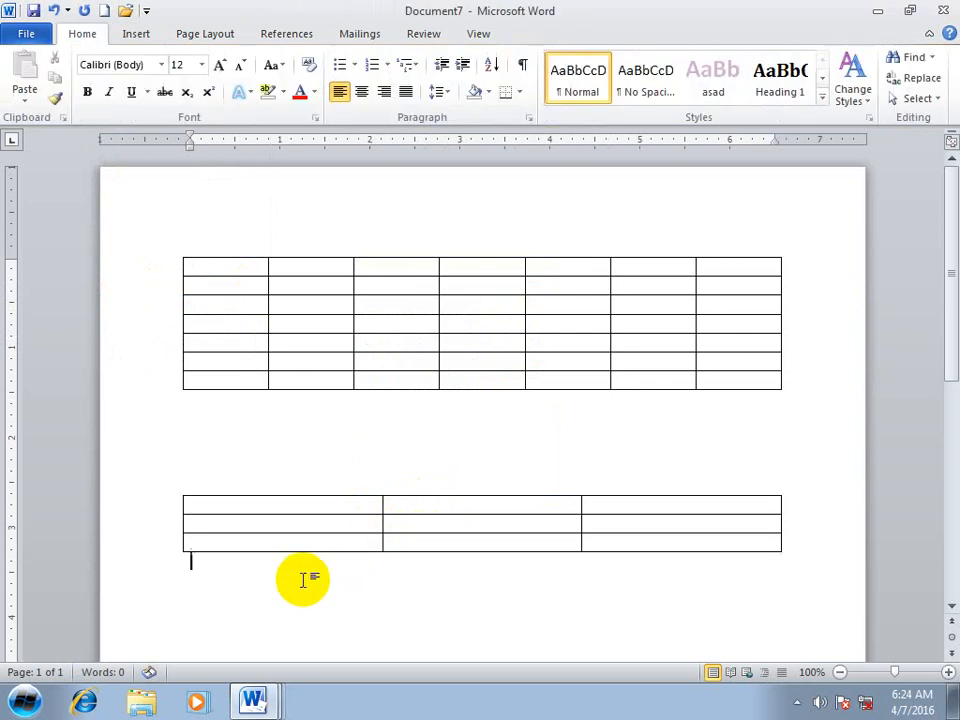
key(ctrl+Return)
click(135, 36)
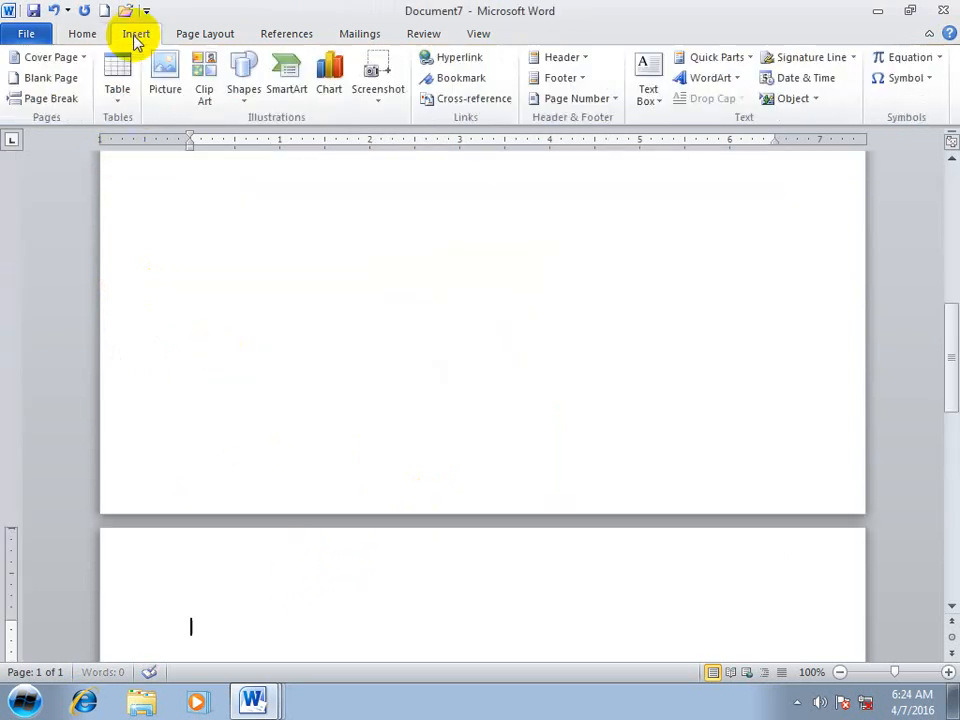
click(118, 92)
click(140, 283)
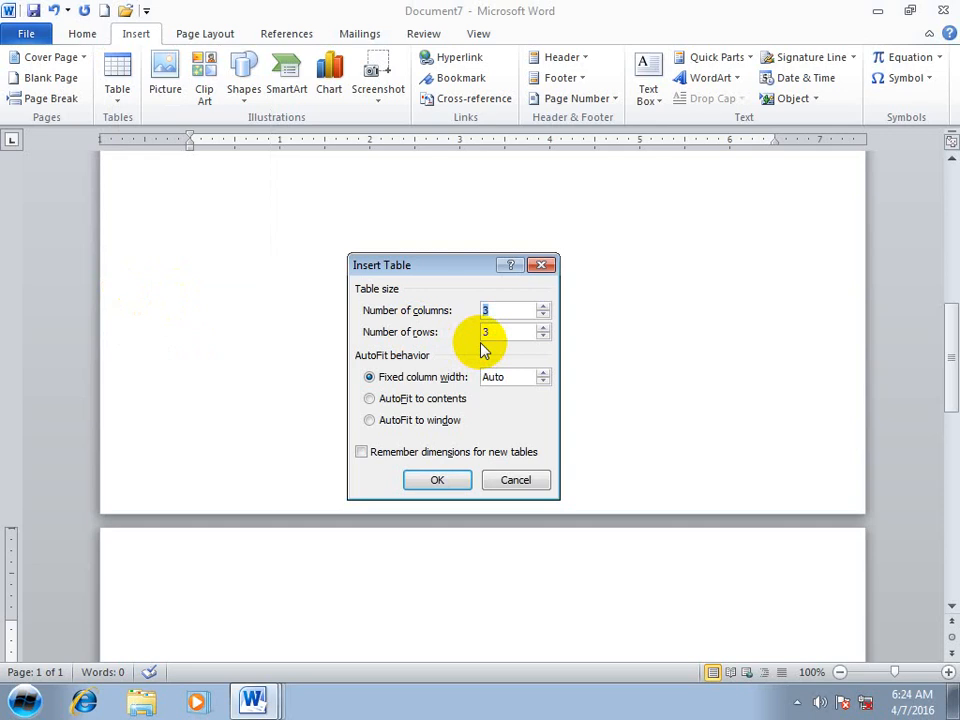
click(515, 480)
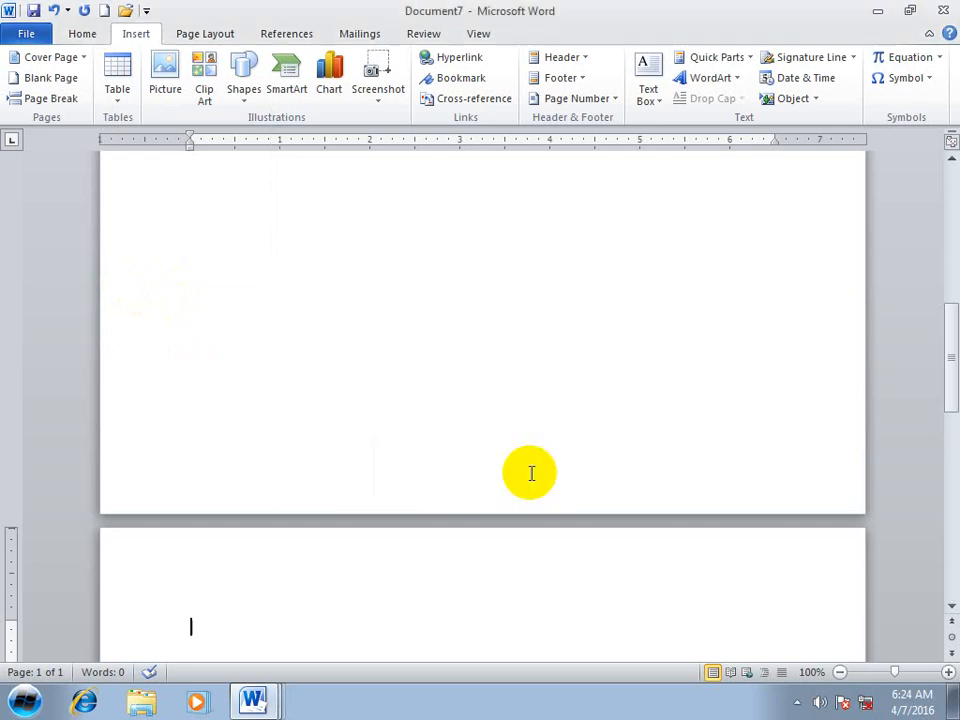
Step: Create a new blank document and draw a table's outer frame about 5 inches wide and 2.5 inches high
key(ctrl+n)
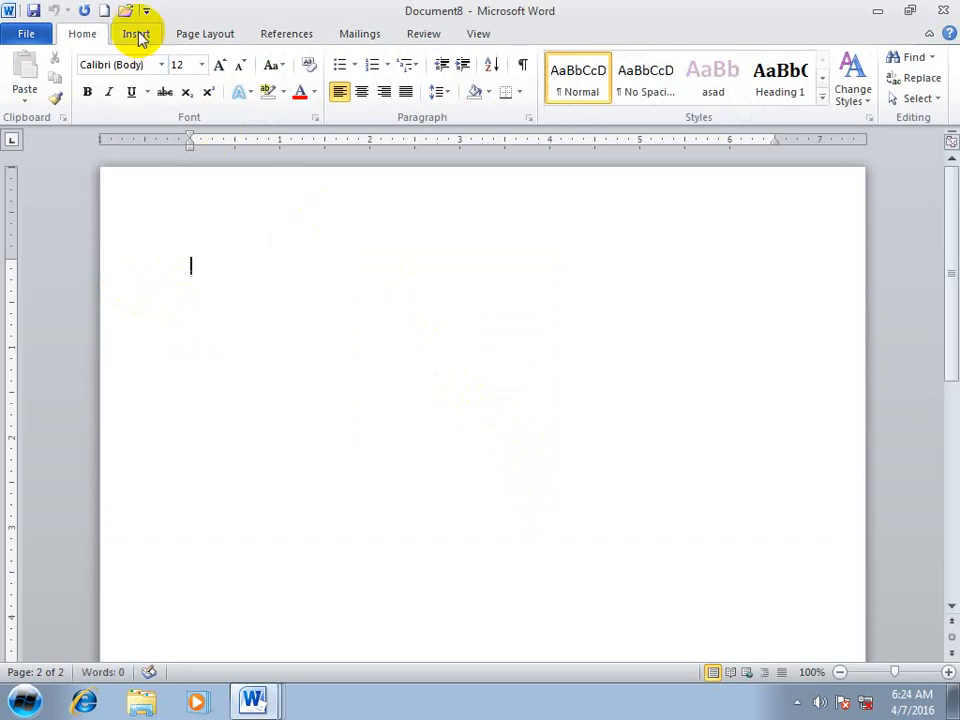
click(137, 34)
click(117, 85)
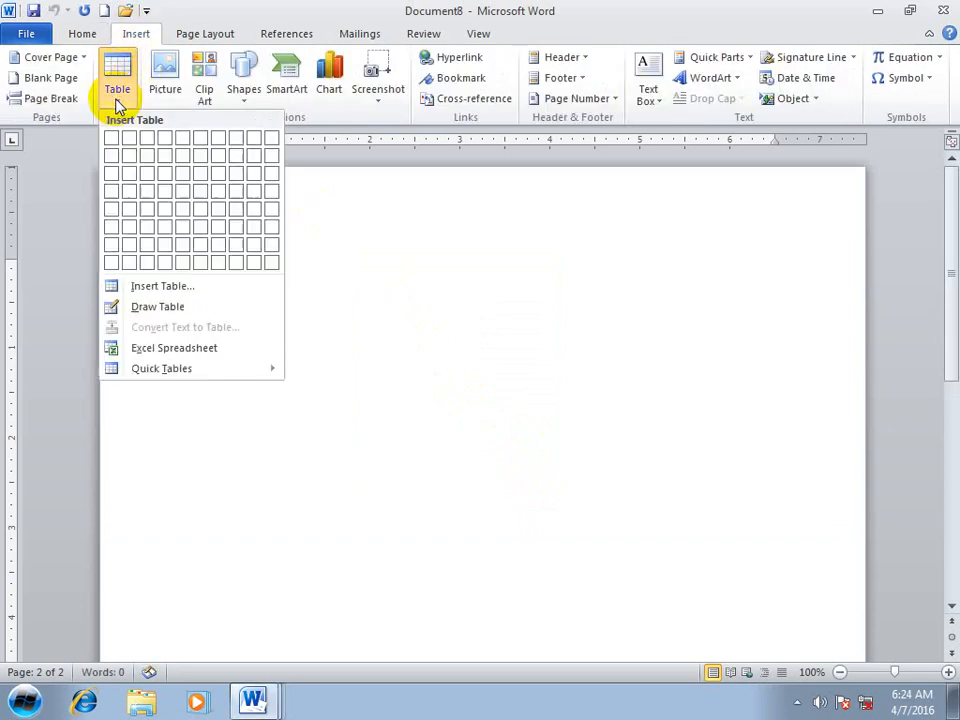
click(157, 316)
mouse_move(228, 258)
mouse_down()
mouse_move(668, 459)
mouse_move(680, 483)
mouse_up()
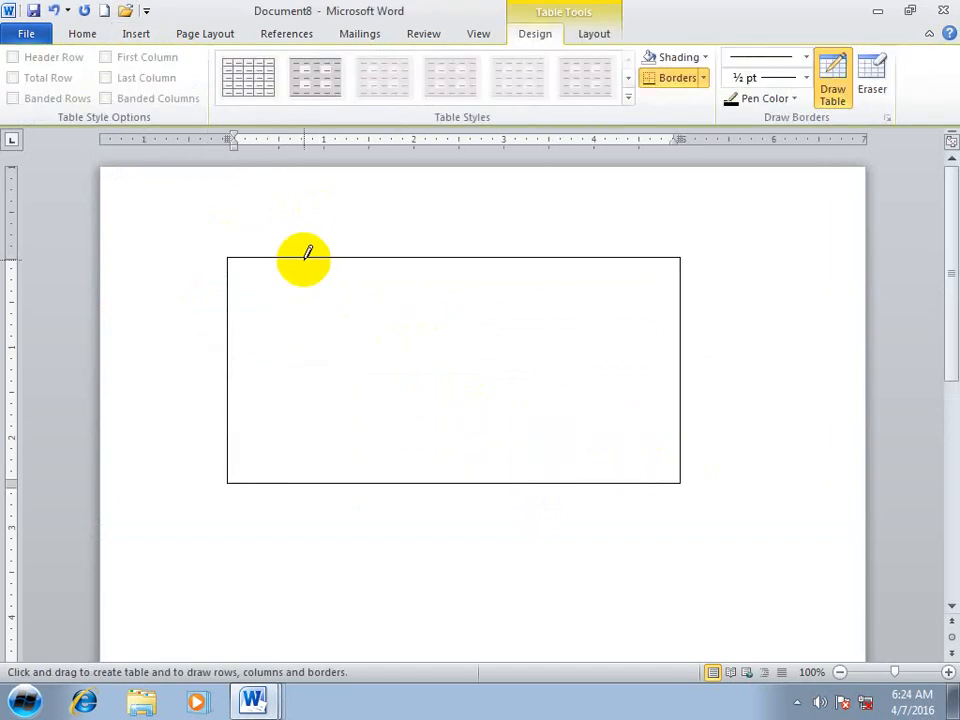
Step: Draw four vertical and two horizontal lines inside the frame to form five columns and three rows
drag(301, 258, 298, 470)
drag(389, 257, 389, 481)
drag(512, 260, 510, 481)
drag(594, 257, 590, 478)
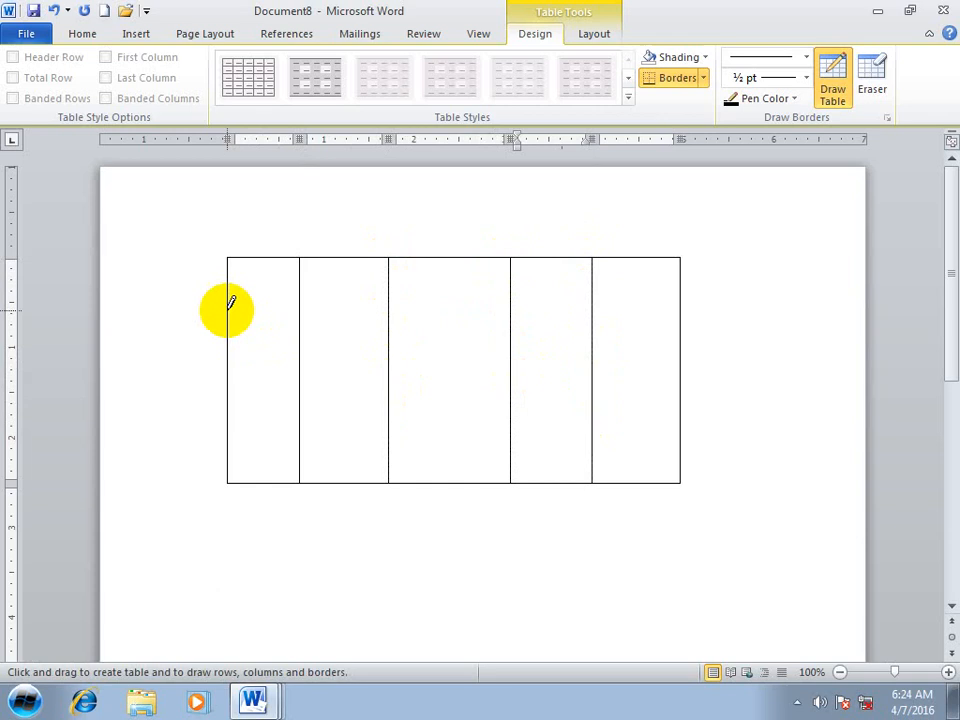
mouse_move(230, 303)
mouse_down()
mouse_move(540, 315)
mouse_move(489, 332)
mouse_move(241, 336)
mouse_move(662, 356)
mouse_move(632, 345)
mouse_up()
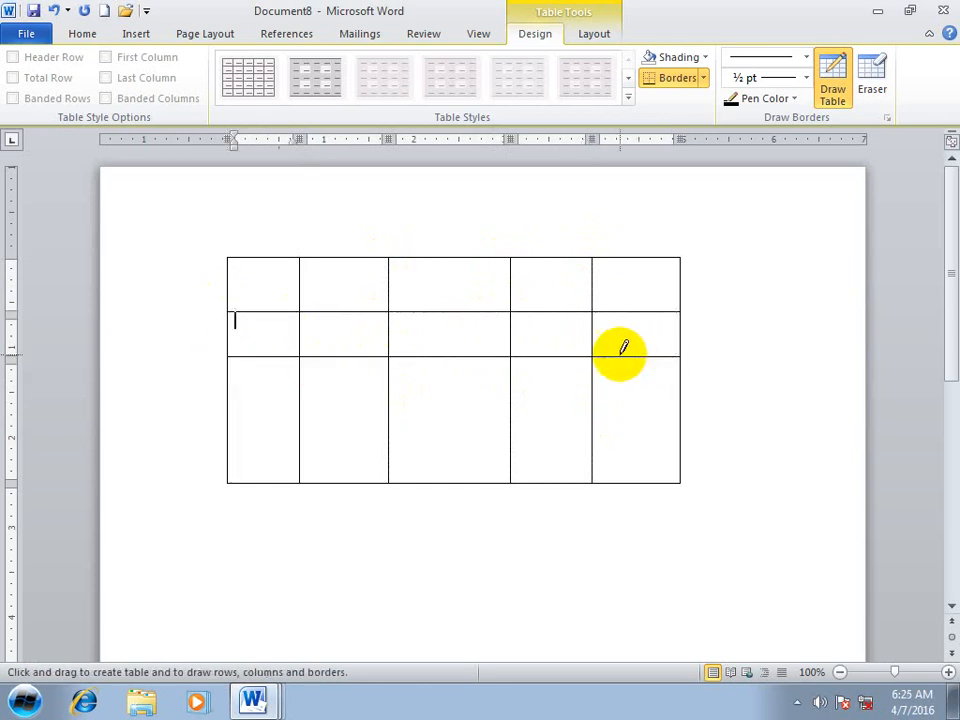
Step: Erase the lower inner horizontal line across all five columns of the drawn table
click(866, 84)
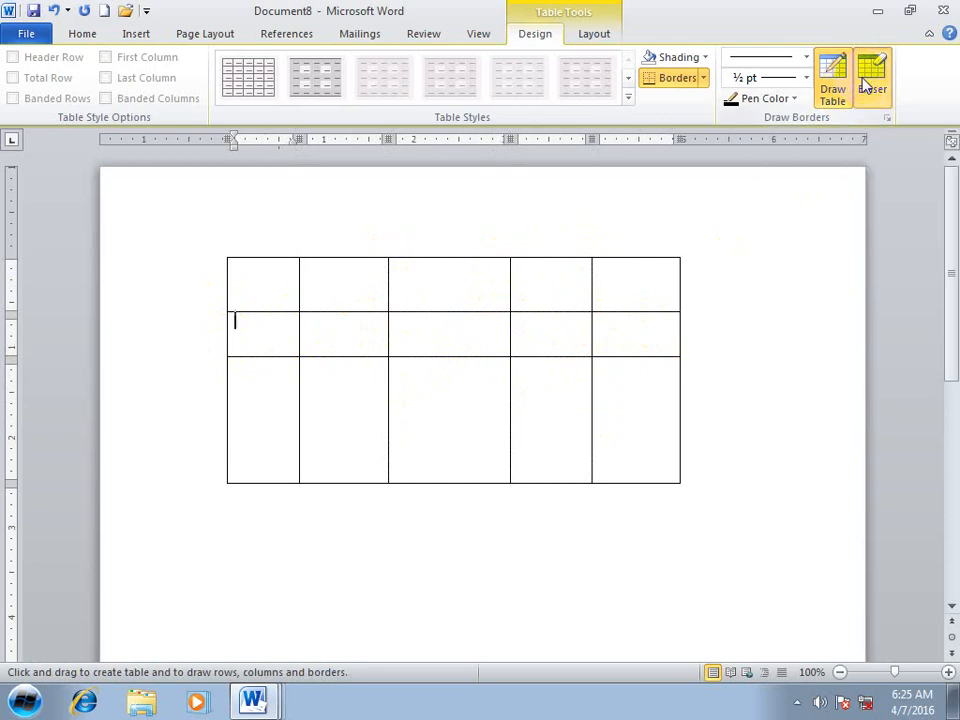
click(414, 352)
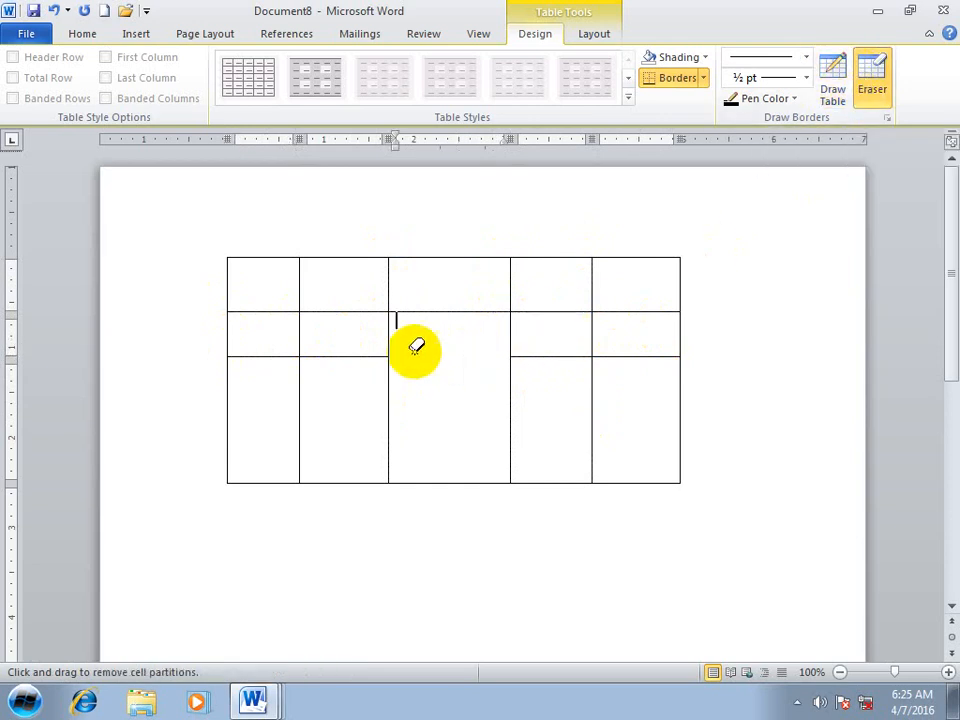
click(318, 352)
click(262, 352)
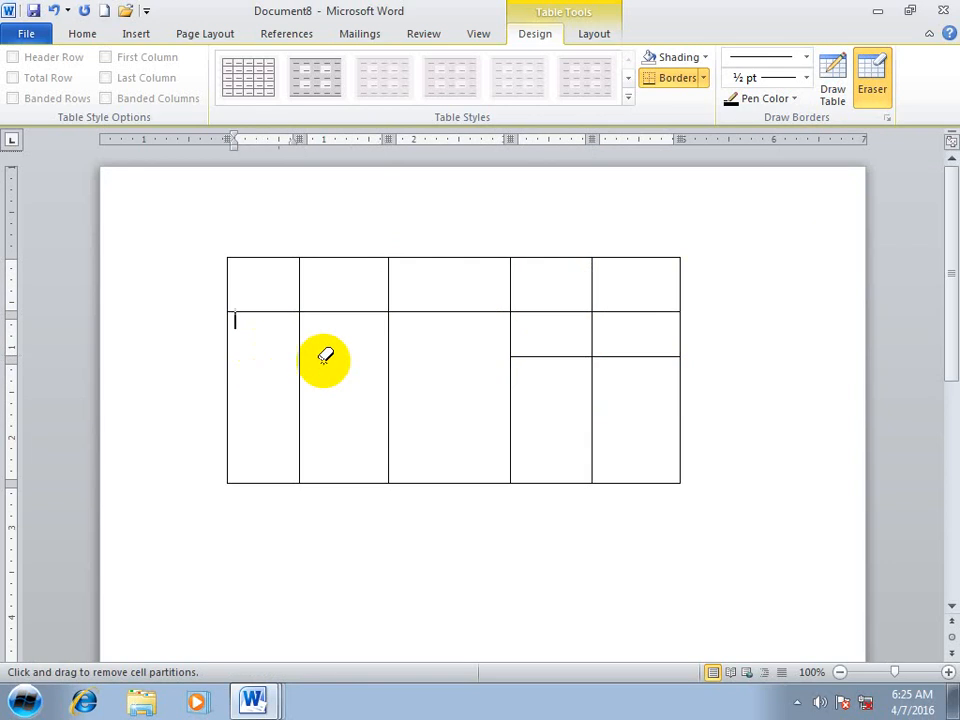
click(612, 352)
click(565, 352)
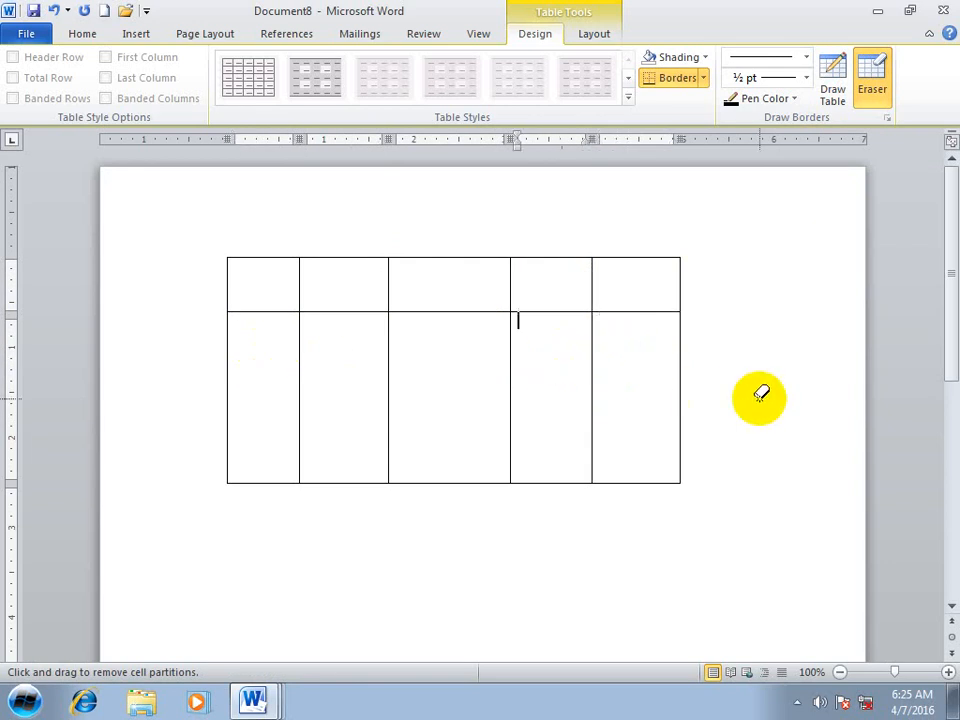
Step: Draw a plain horizontal line across the tall lower row and a 3 pt thin-thick line below it
click(831, 76)
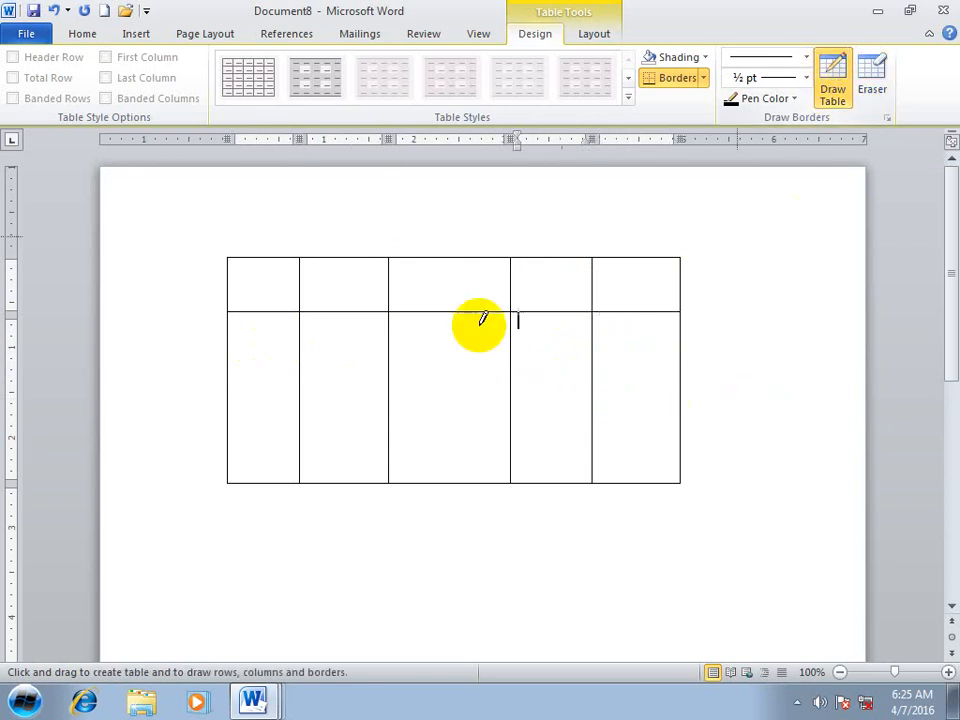
drag(229, 380, 664, 390)
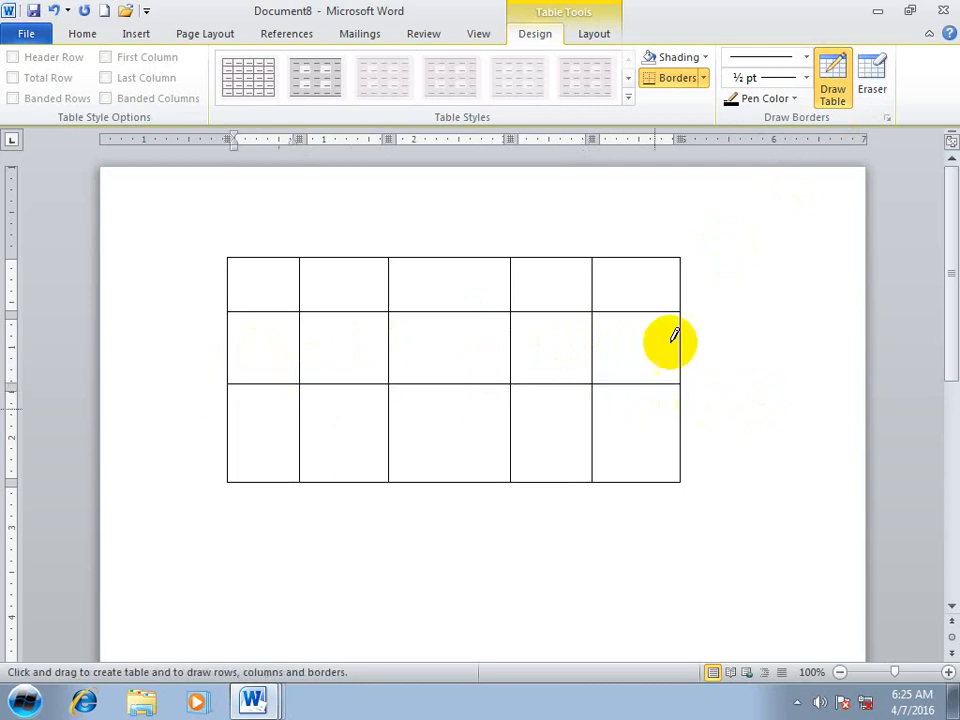
click(806, 58)
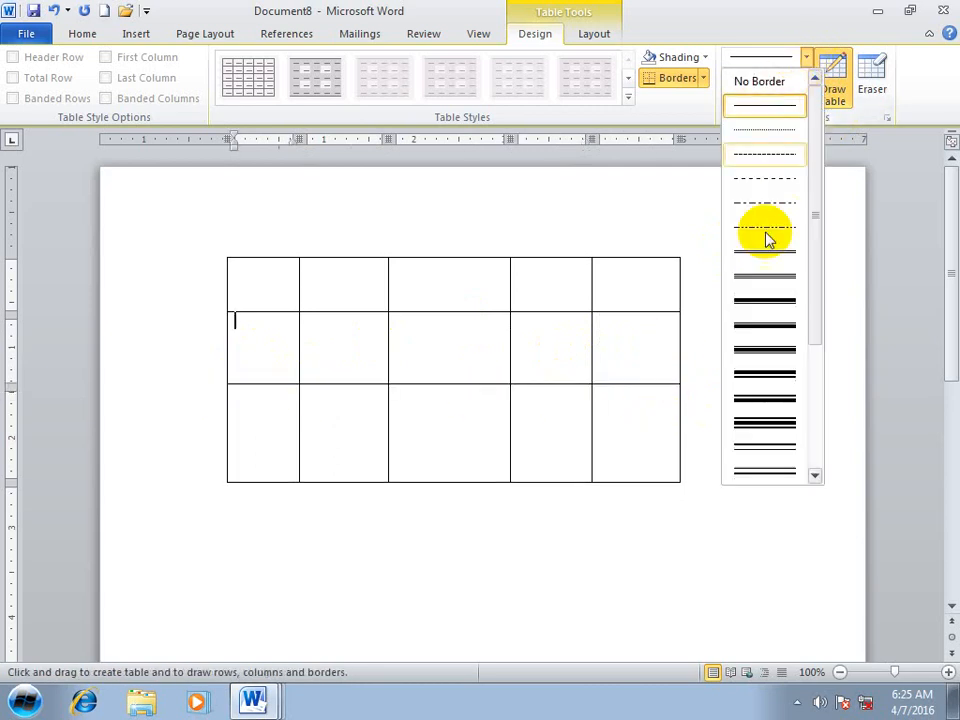
click(765, 333)
drag(230, 424, 670, 428)
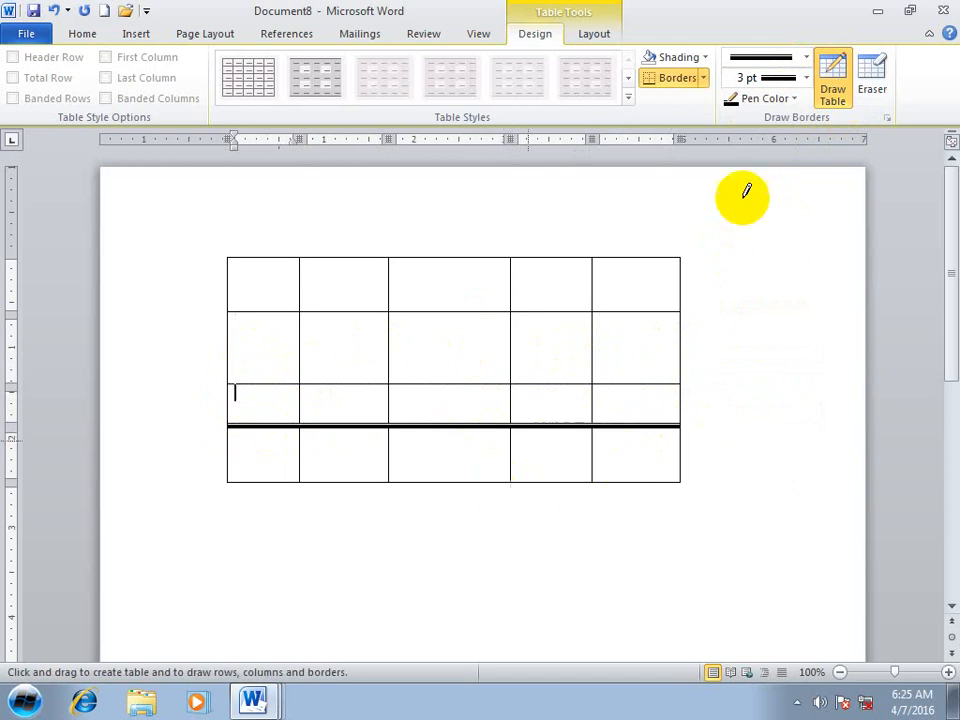
Step: Draw a 4 ½ pt light green horizontal line across the table below the thick black line
click(806, 78)
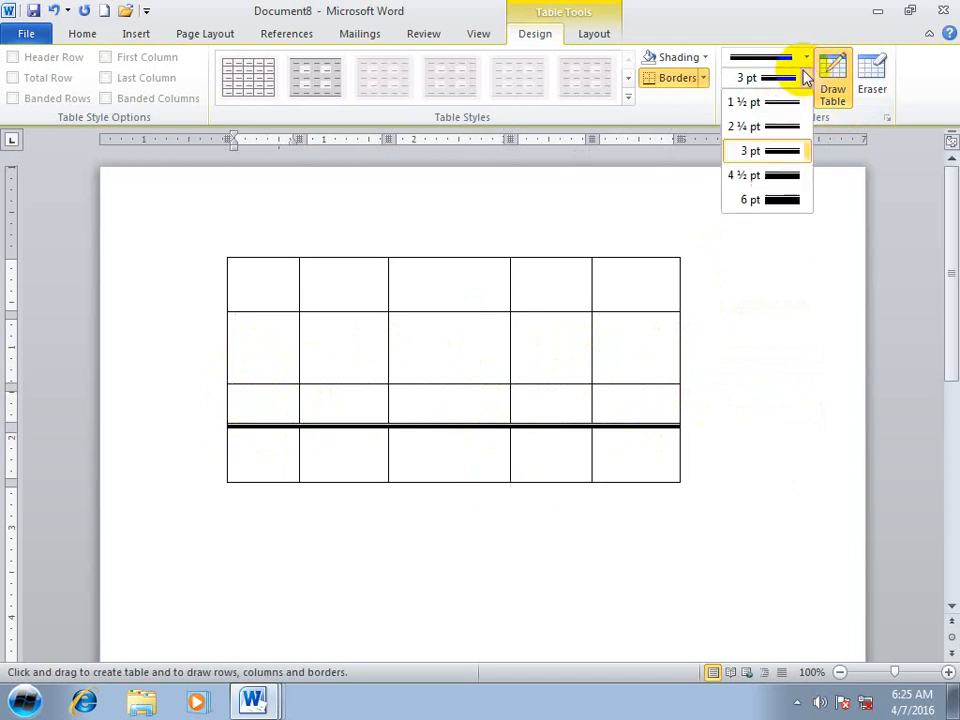
click(748, 175)
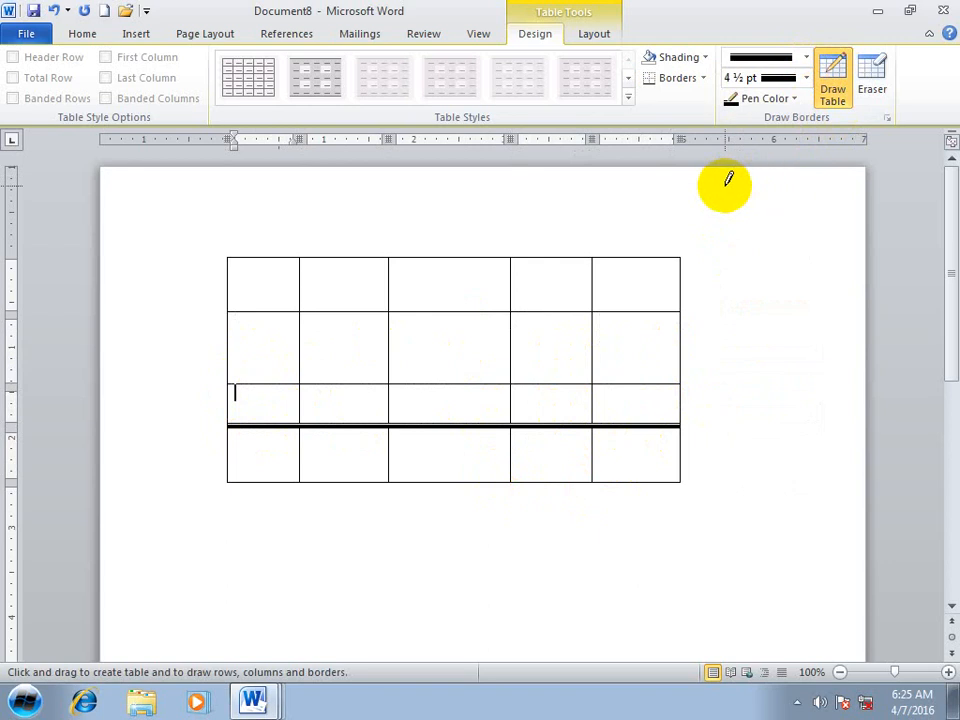
click(794, 99)
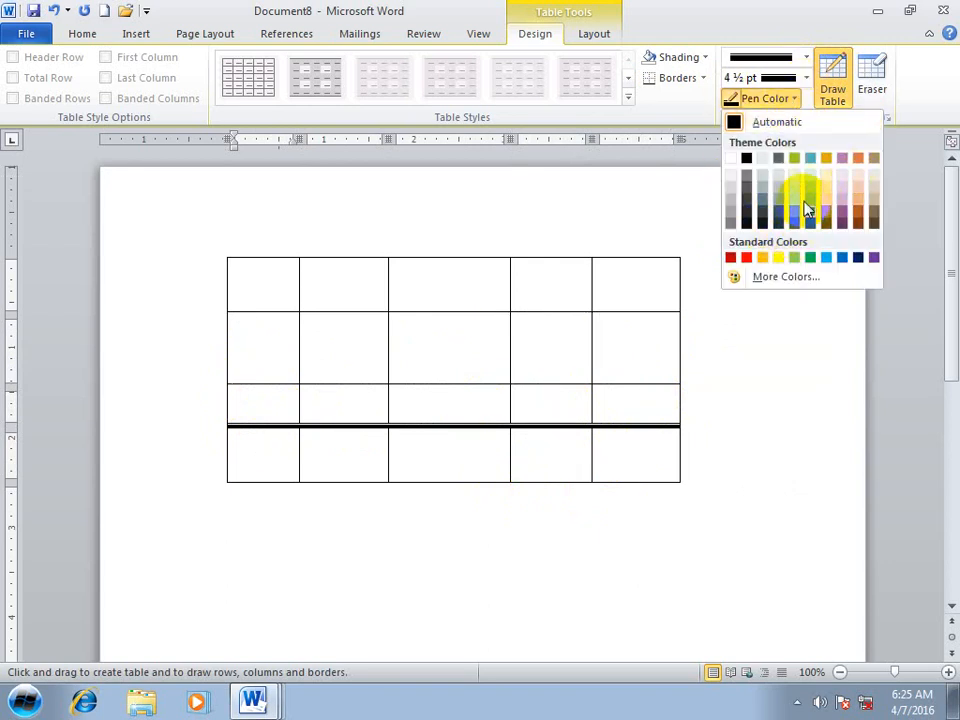
click(794, 201)
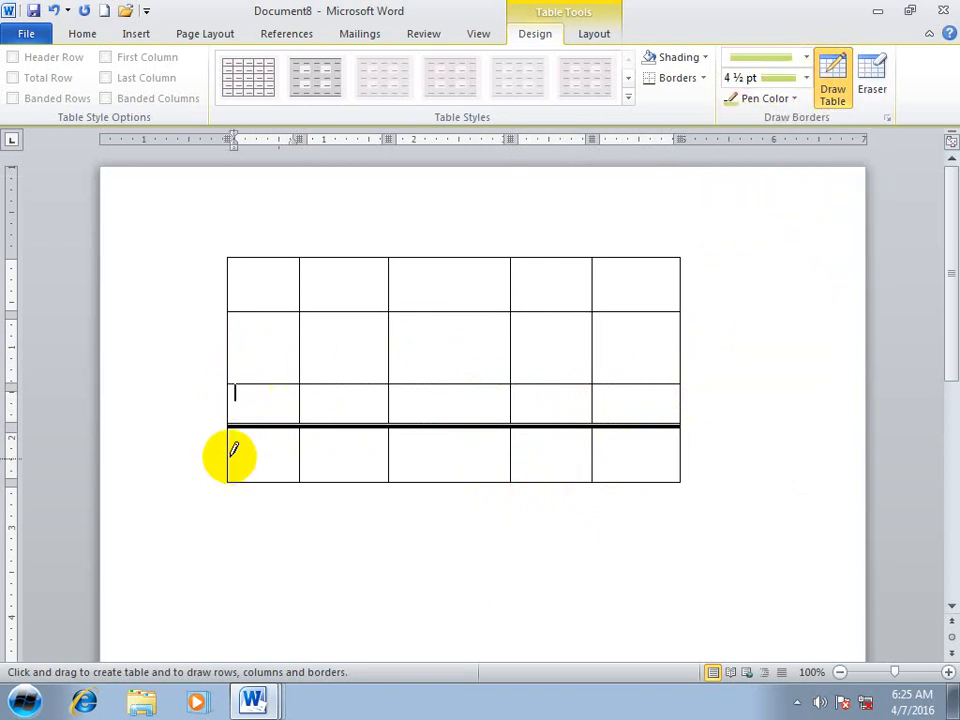
drag(230, 453, 605, 446)
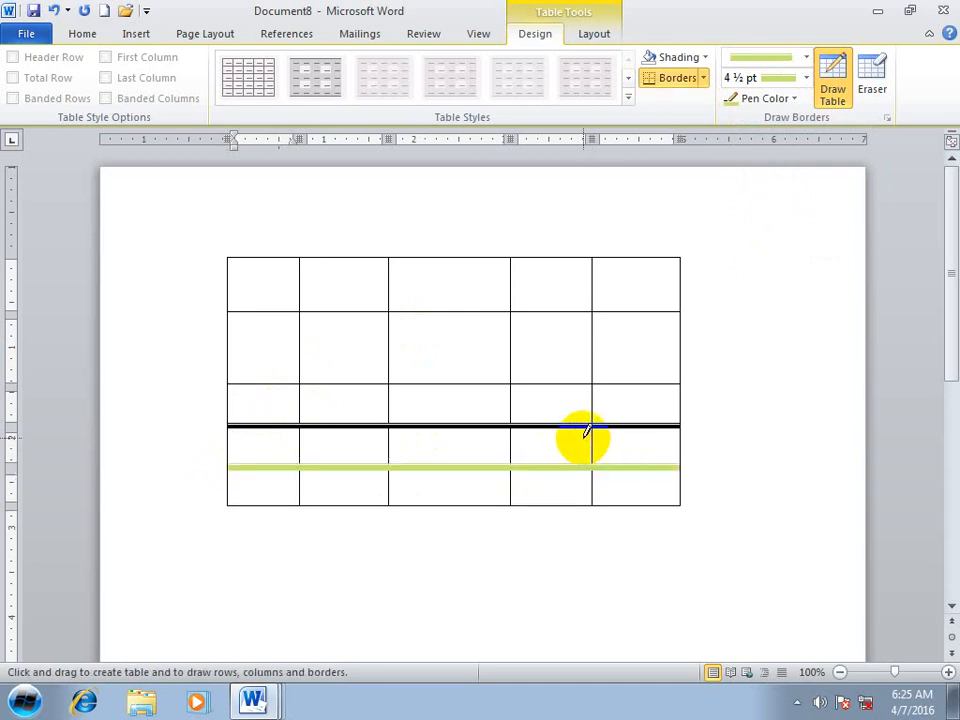
Step: Shade the first cell of the fourth row, directly below the thick black line, light green
click(702, 77)
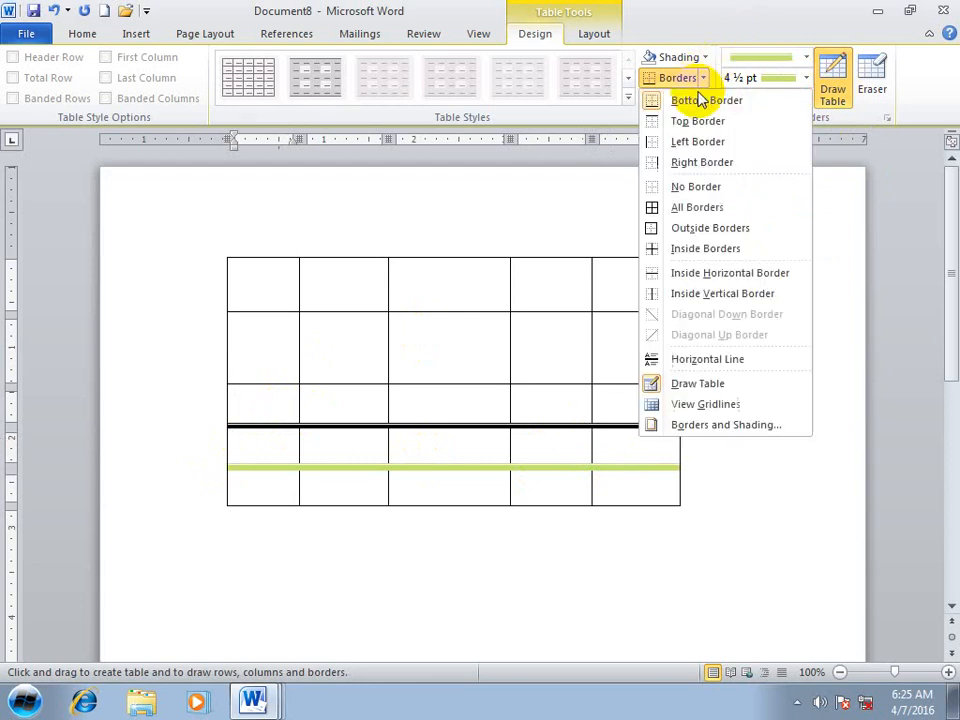
click(702, 10)
click(705, 57)
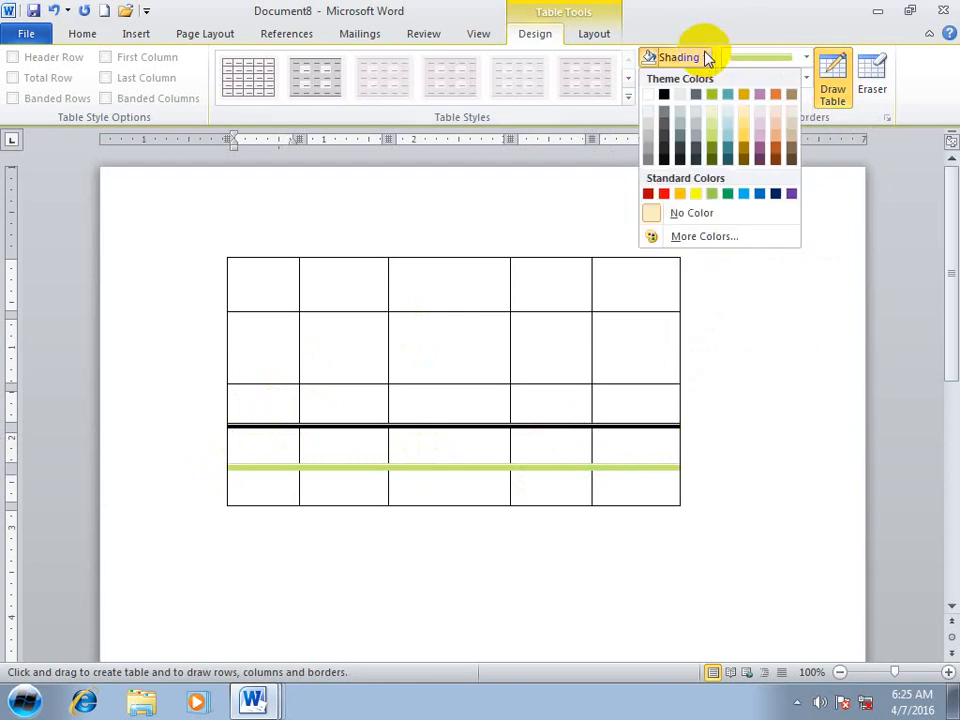
click(713, 118)
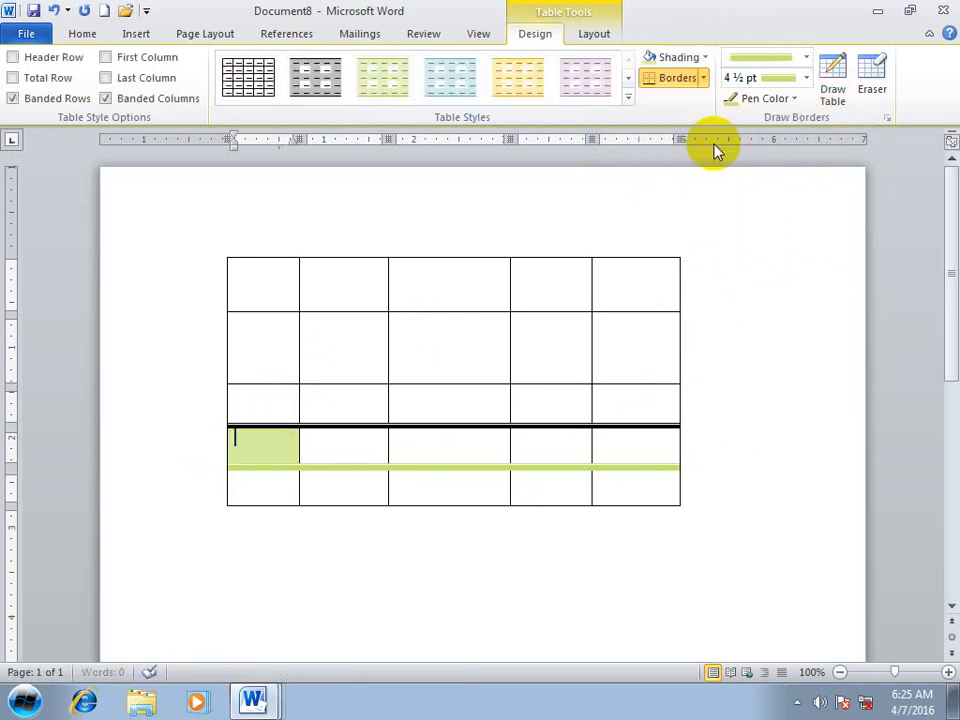
click(705, 58)
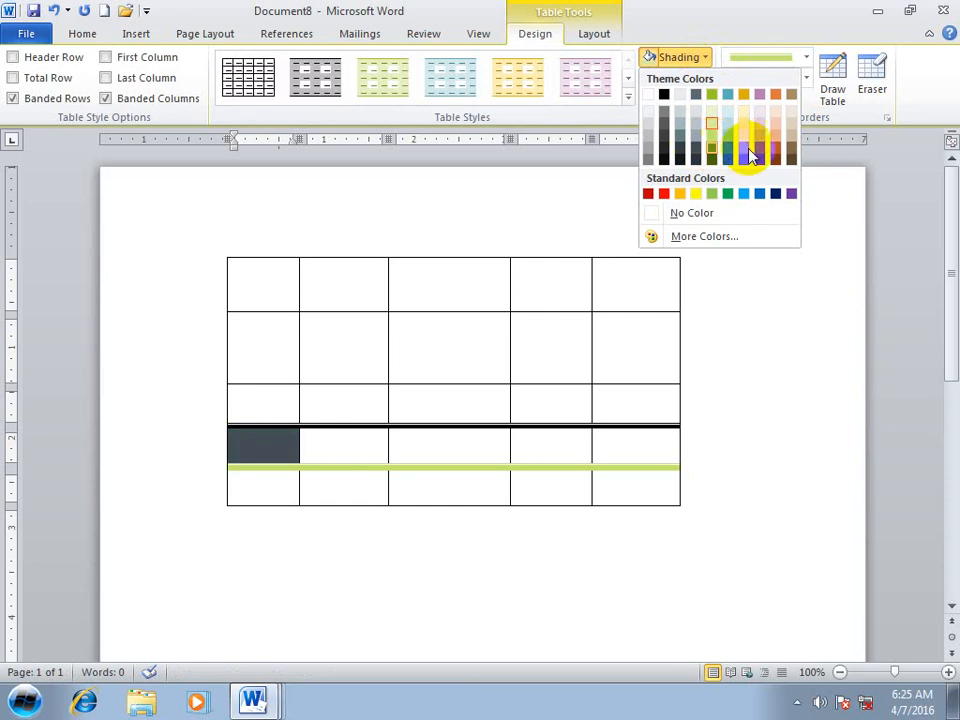
click(253, 285)
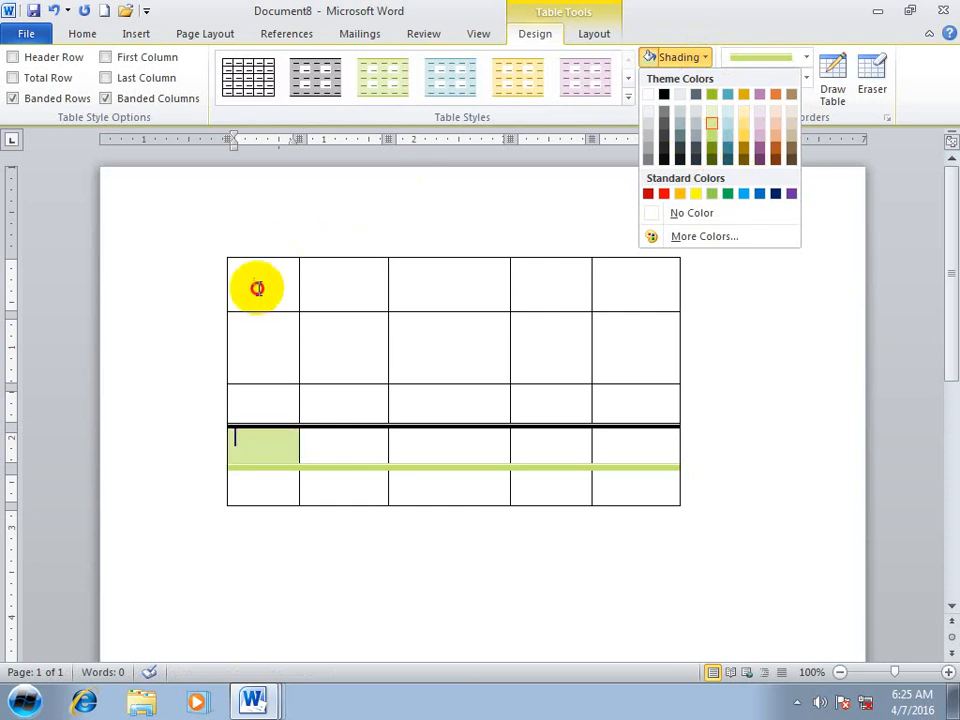
click(221, 256)
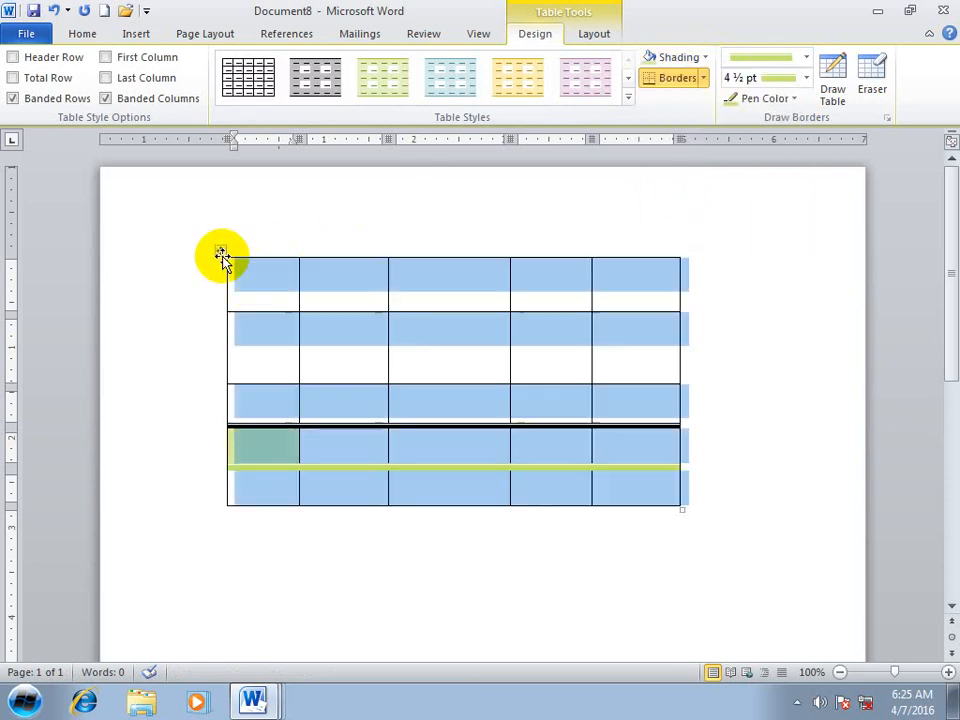
click(706, 57)
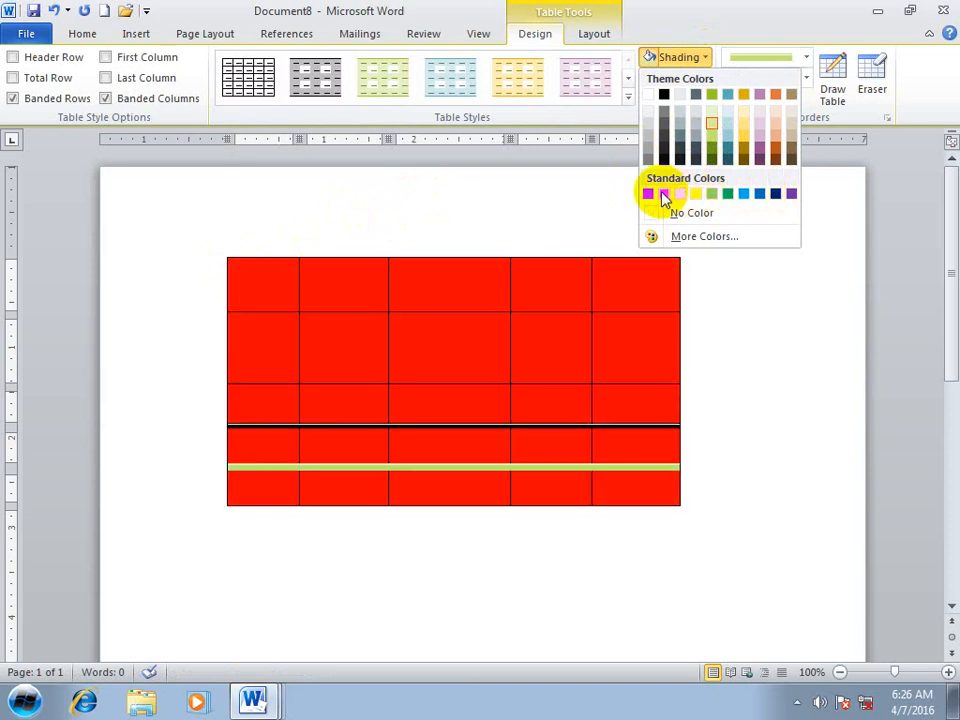
click(680, 235)
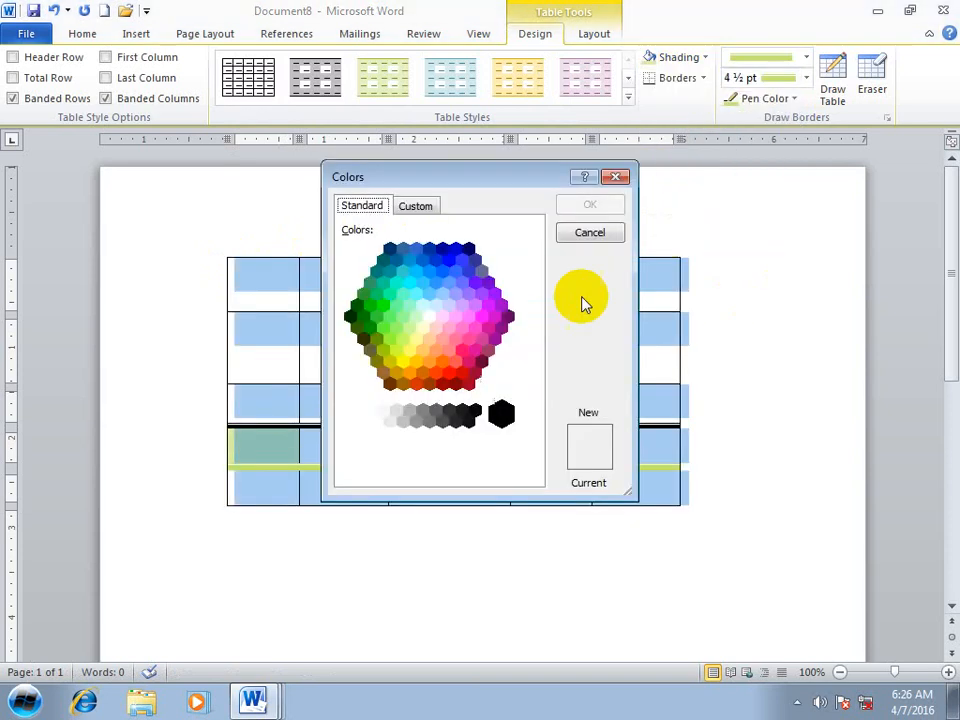
click(493, 294)
click(403, 296)
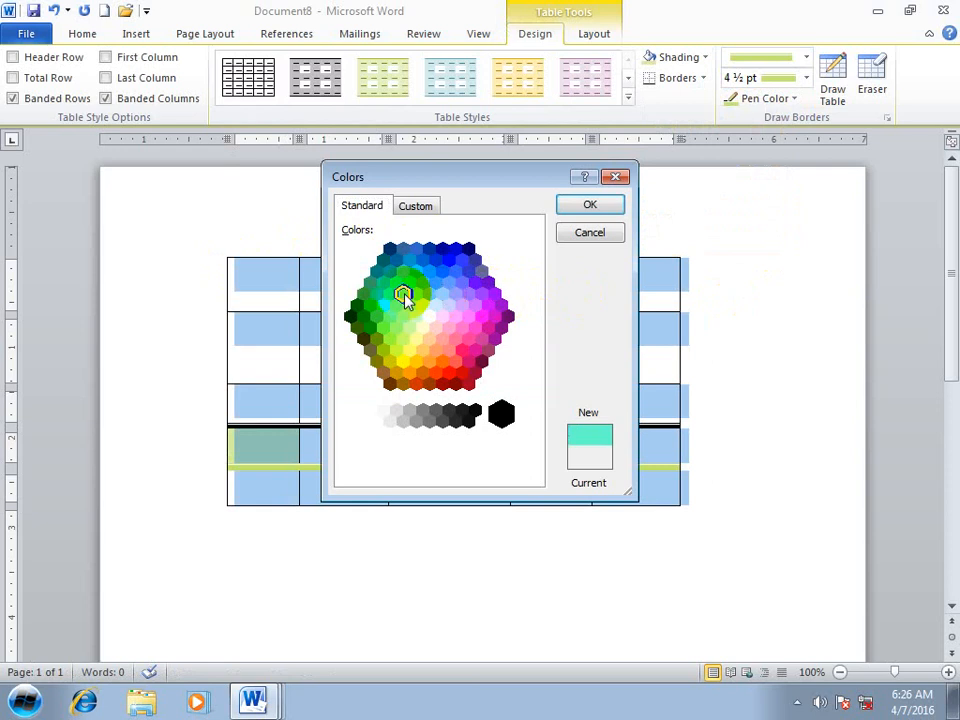
click(616, 177)
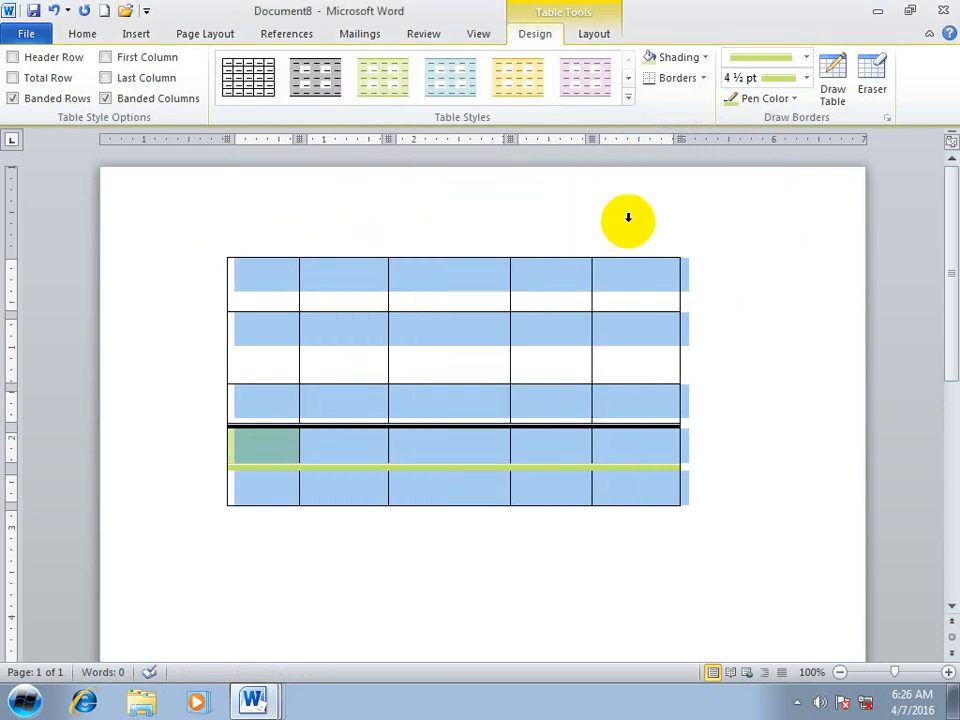
Step: Insert a table of three columns and three rows in a new blank document
click(548, 219)
key(ctrl+n)
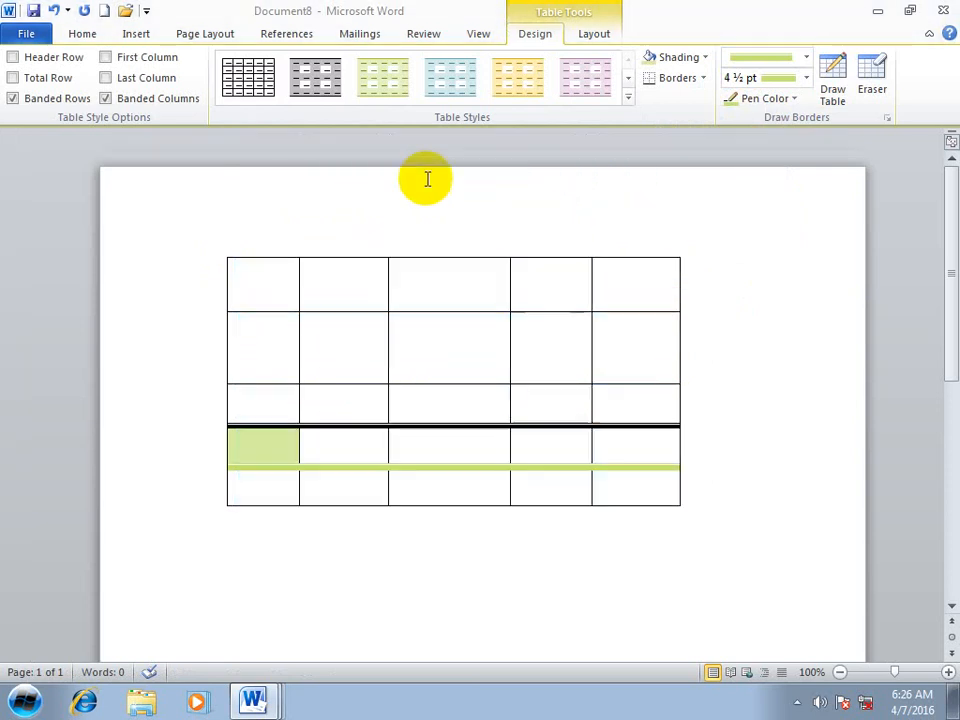
click(124, 35)
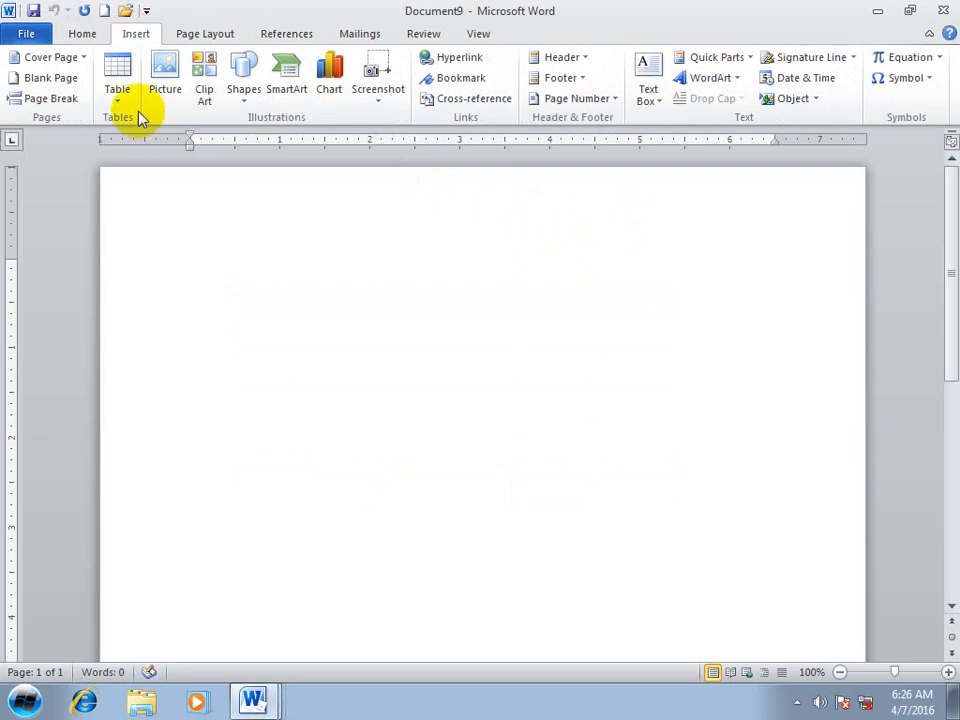
click(117, 78)
click(150, 285)
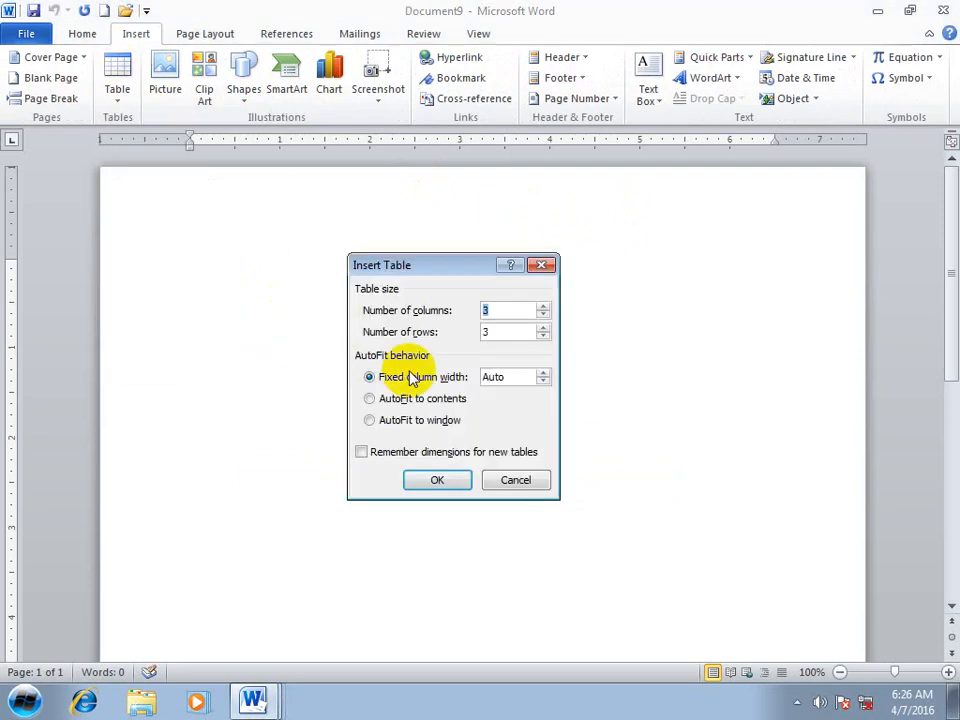
click(437, 481)
Step: Apply the orange Medium Shading 2 - Accent 5 style to the whole table
click(180, 250)
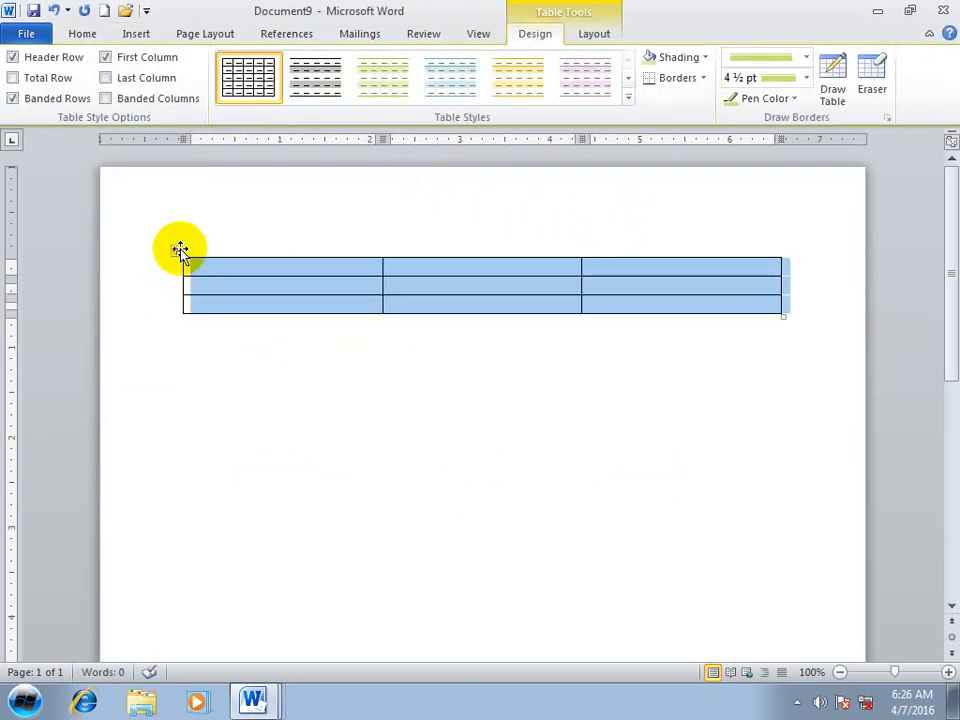
click(628, 97)
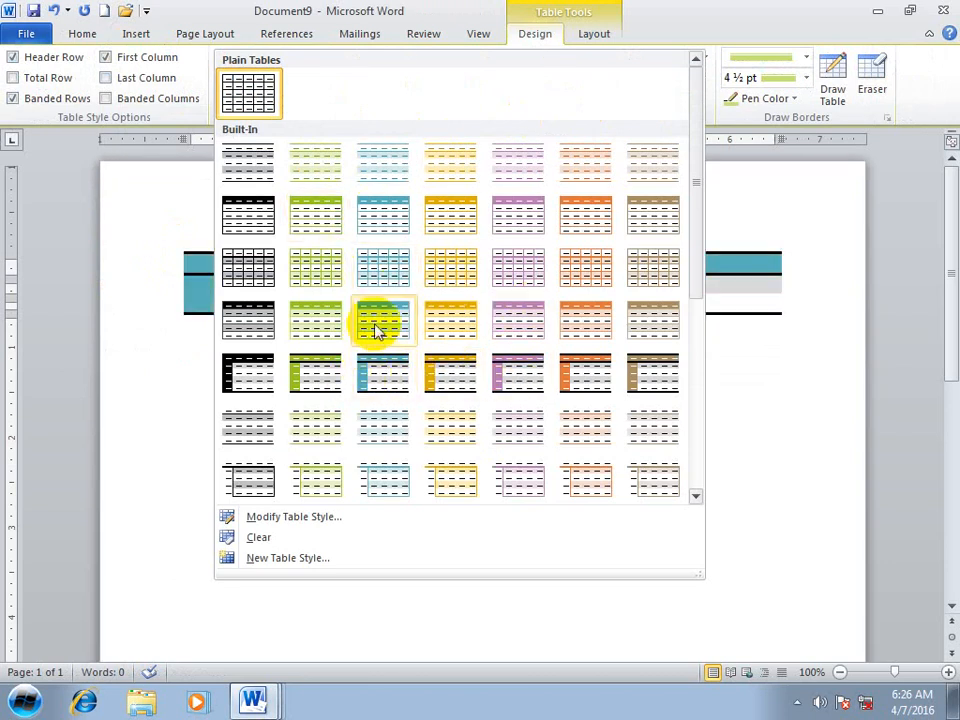
click(565, 368)
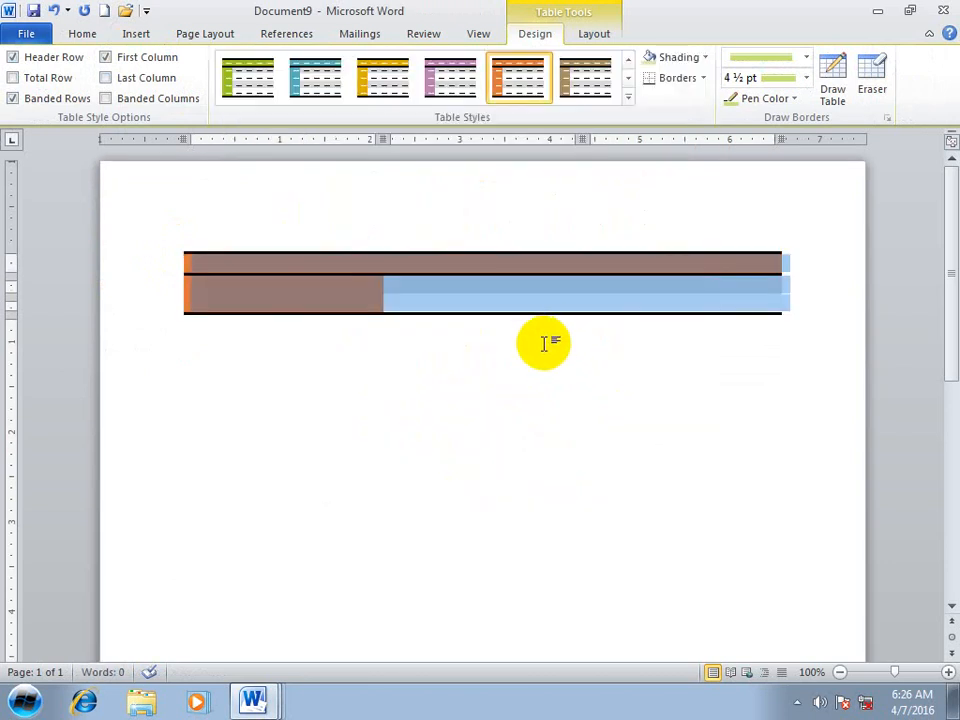
click(545, 343)
Step: Try the purple outlined style with a solid header row on the whole table and reapply the orange Medium Shading 2 - Accent 5 style
click(176, 247)
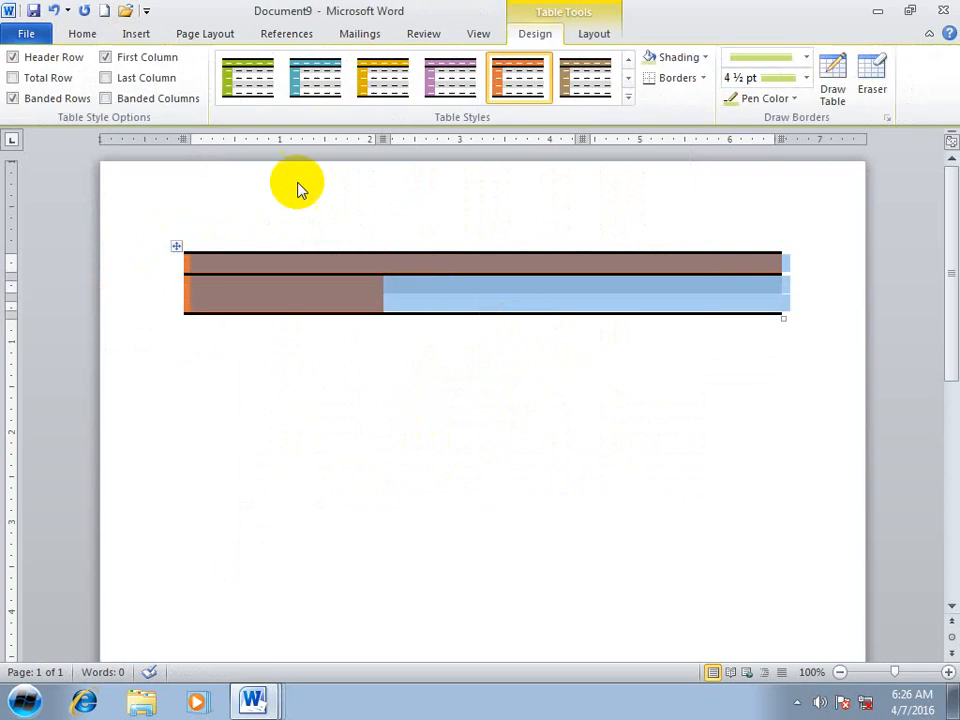
click(627, 97)
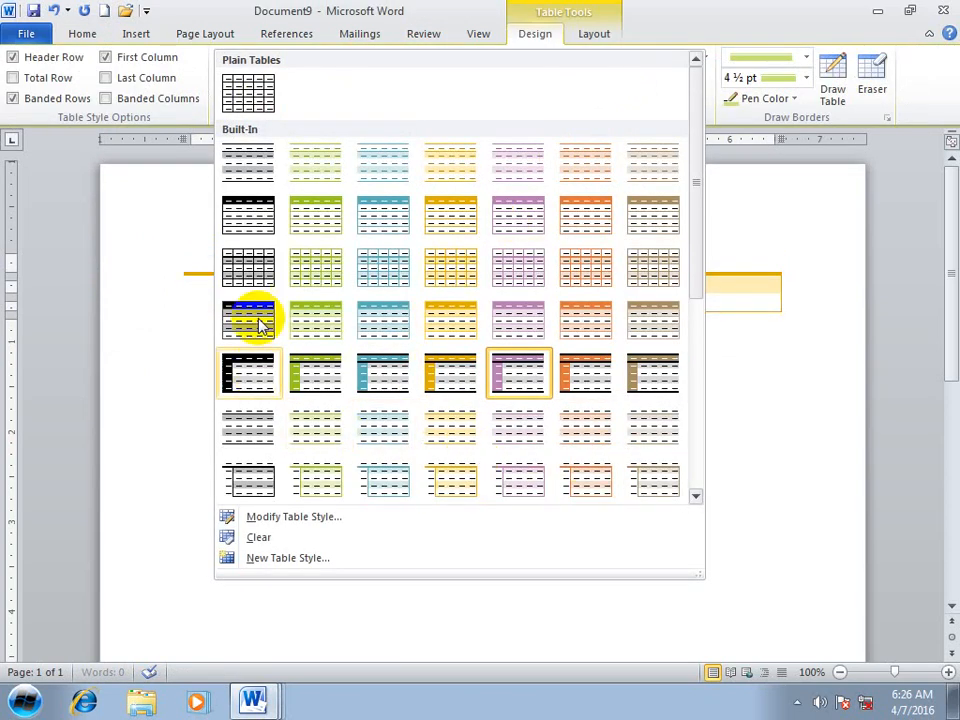
click(529, 214)
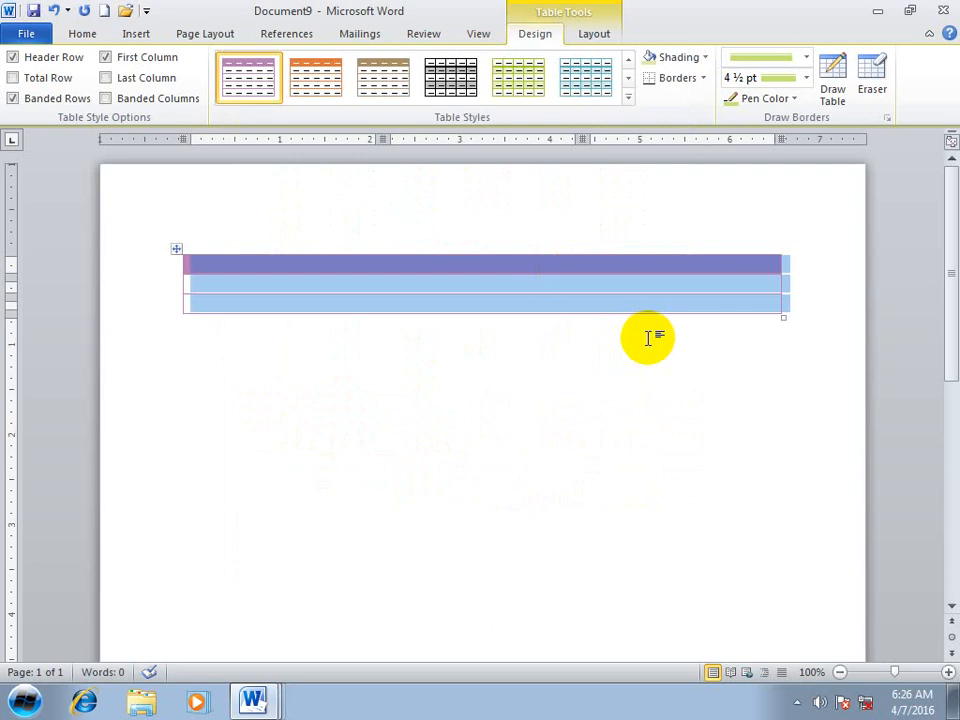
click(627, 97)
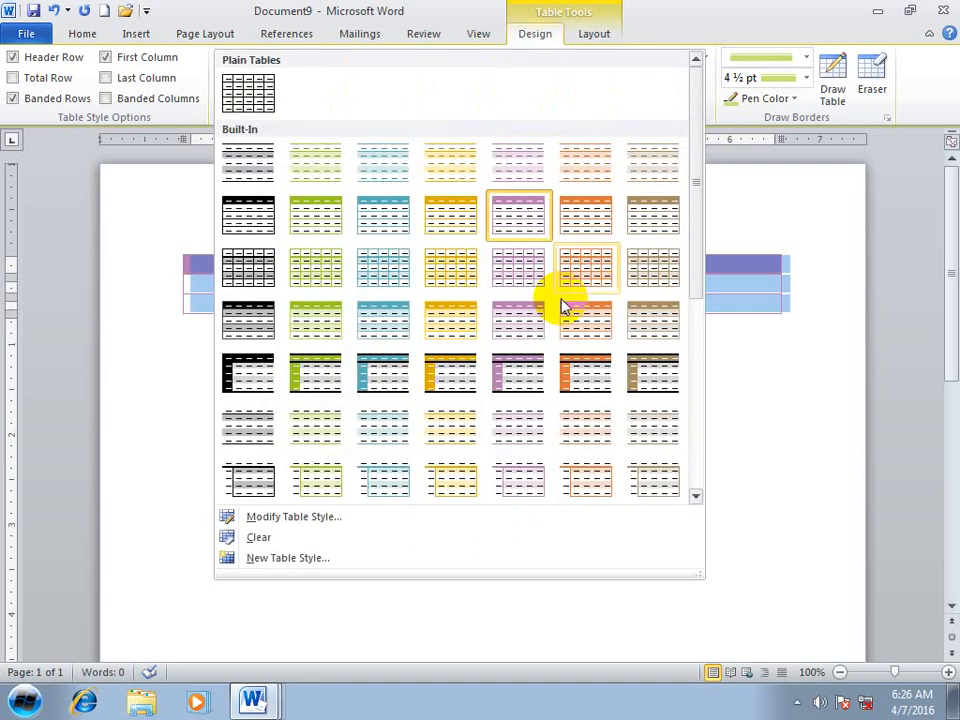
click(603, 362)
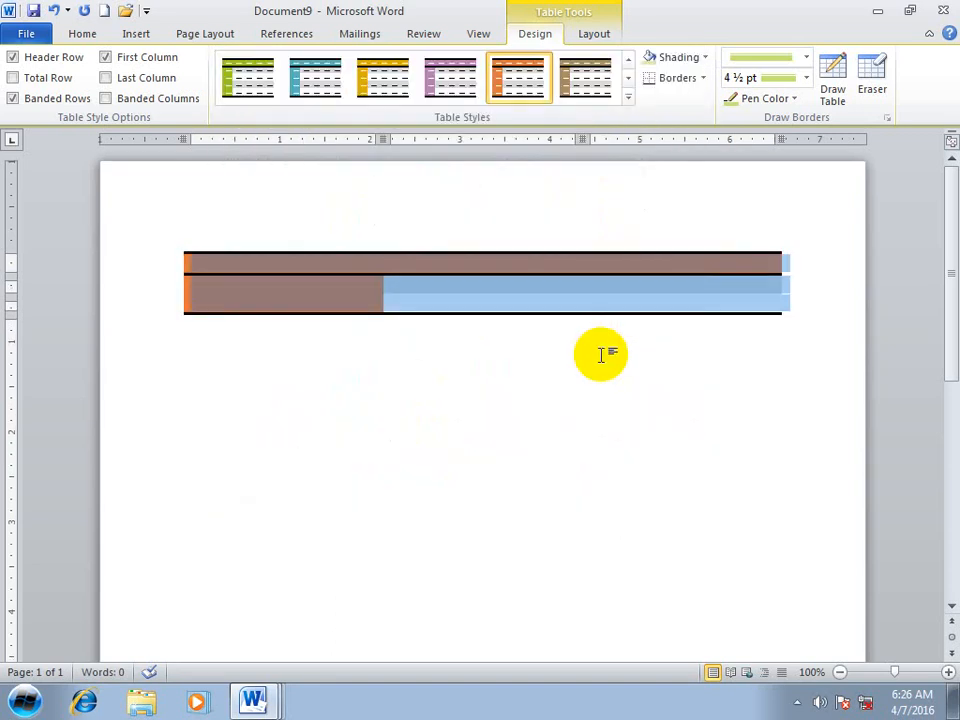
Step: Modify the Medium Shading 2 - Accent 5 table style with a gold border colour and bold, italic, underlined text
click(627, 96)
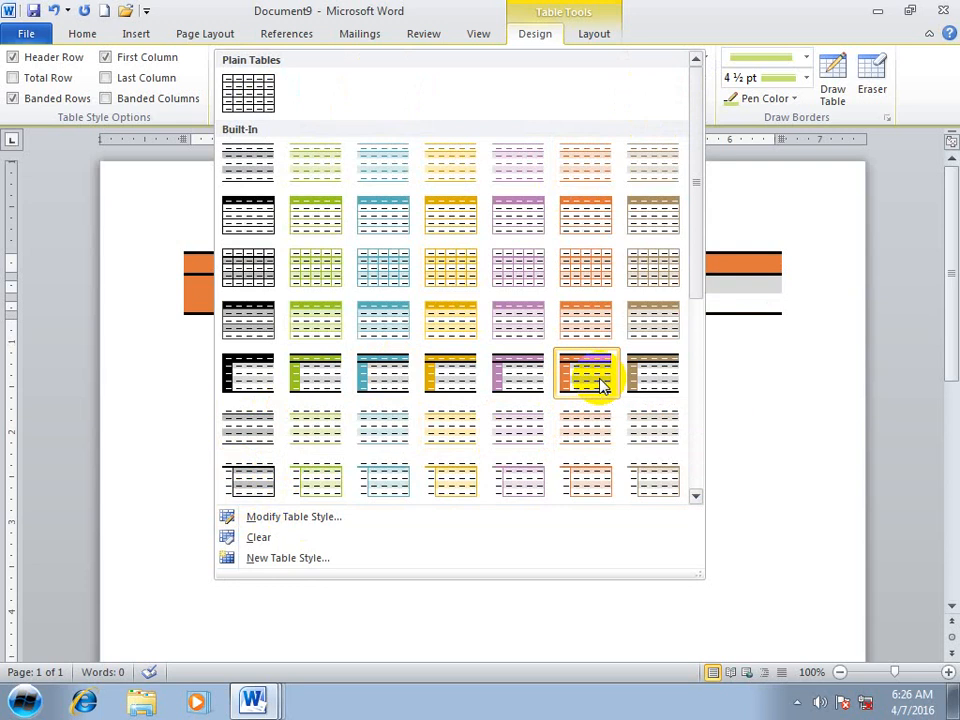
click(293, 516)
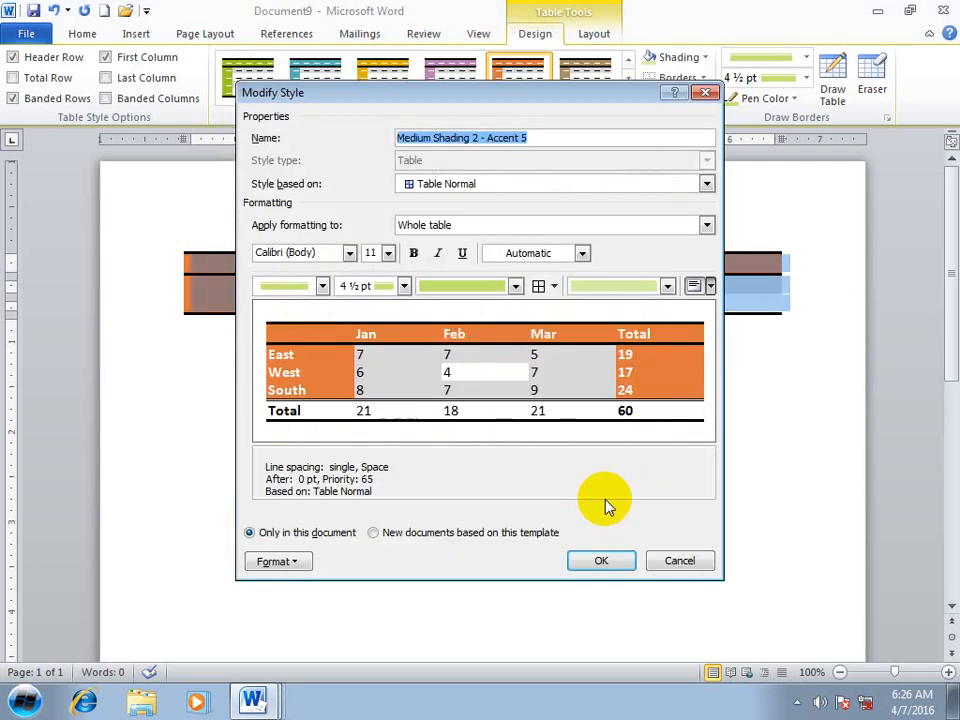
click(515, 286)
click(514, 386)
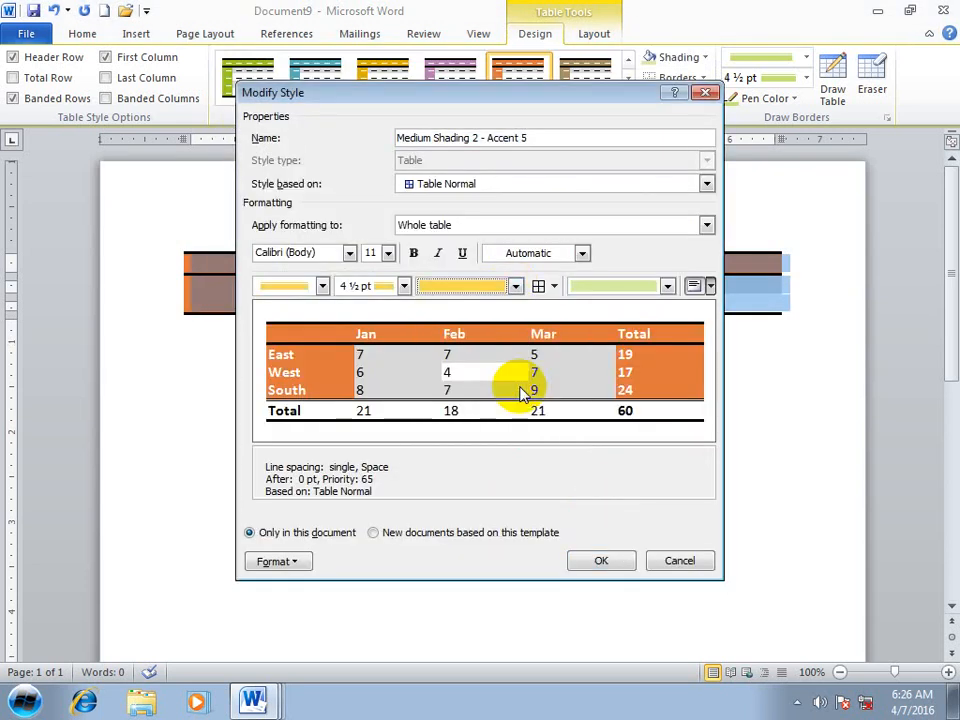
click(413, 253)
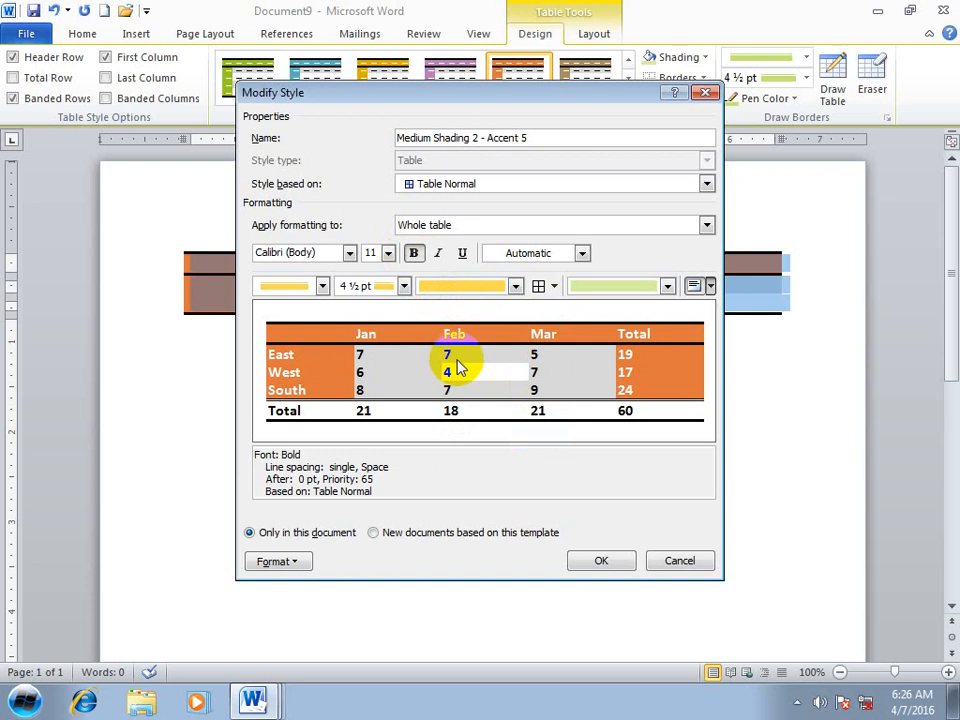
click(438, 254)
click(462, 253)
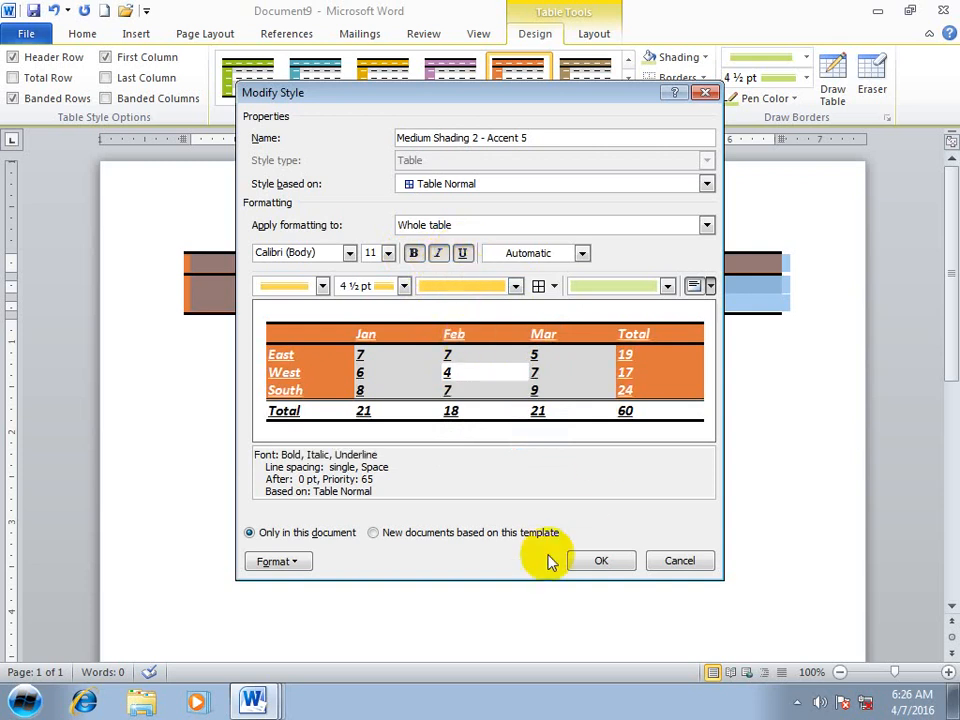
click(595, 561)
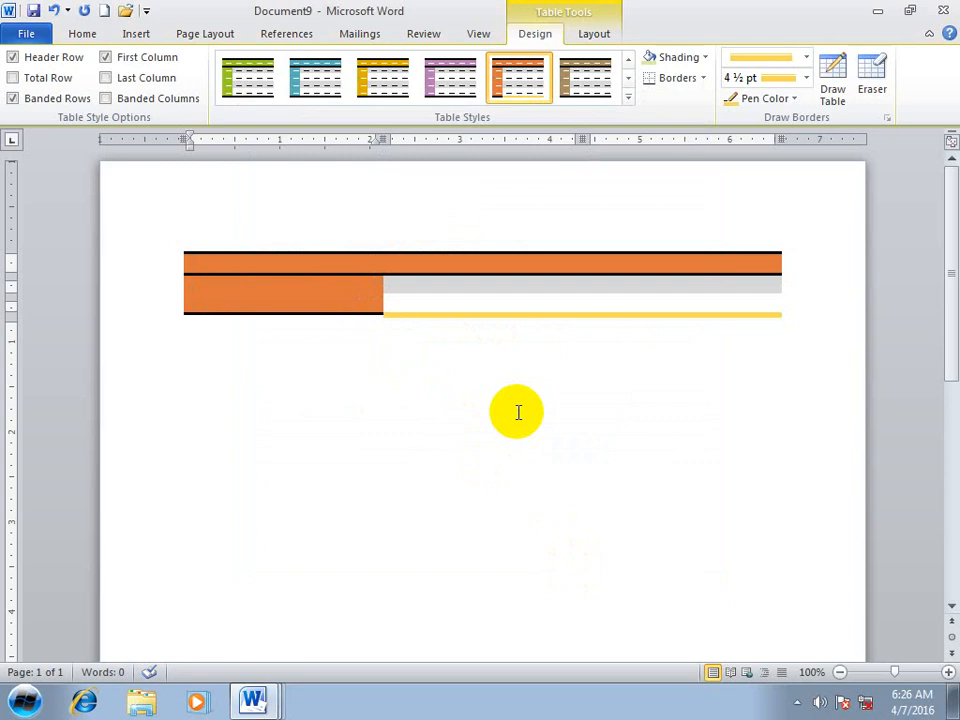
click(435, 392)
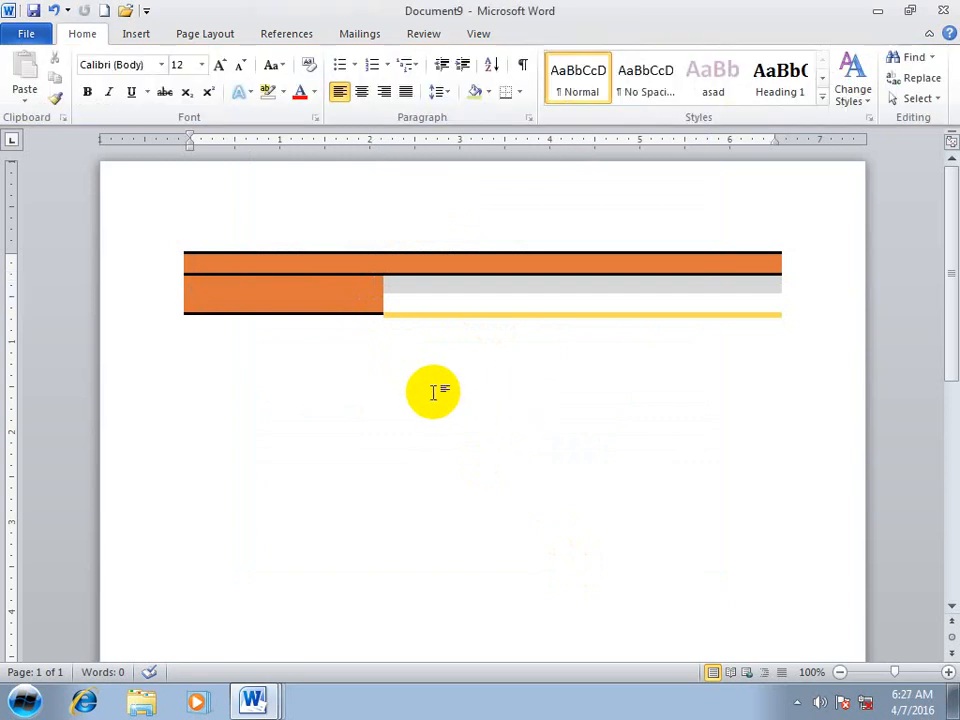
Step: Create another blank document and insert a 3-column, 3-row table in it
key(ctrl+n)
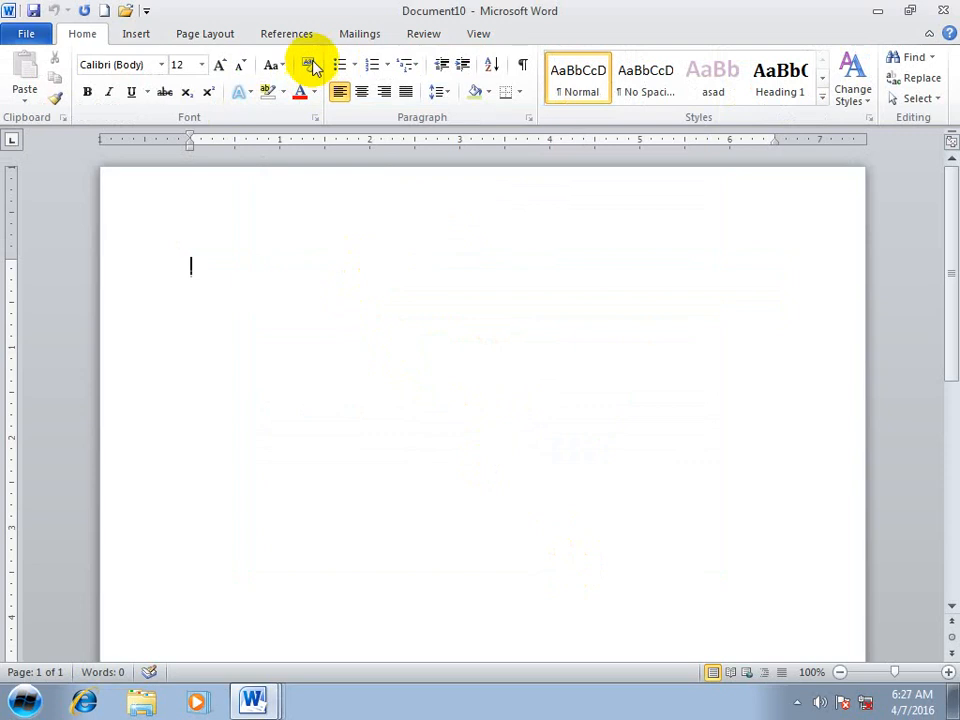
click(135, 35)
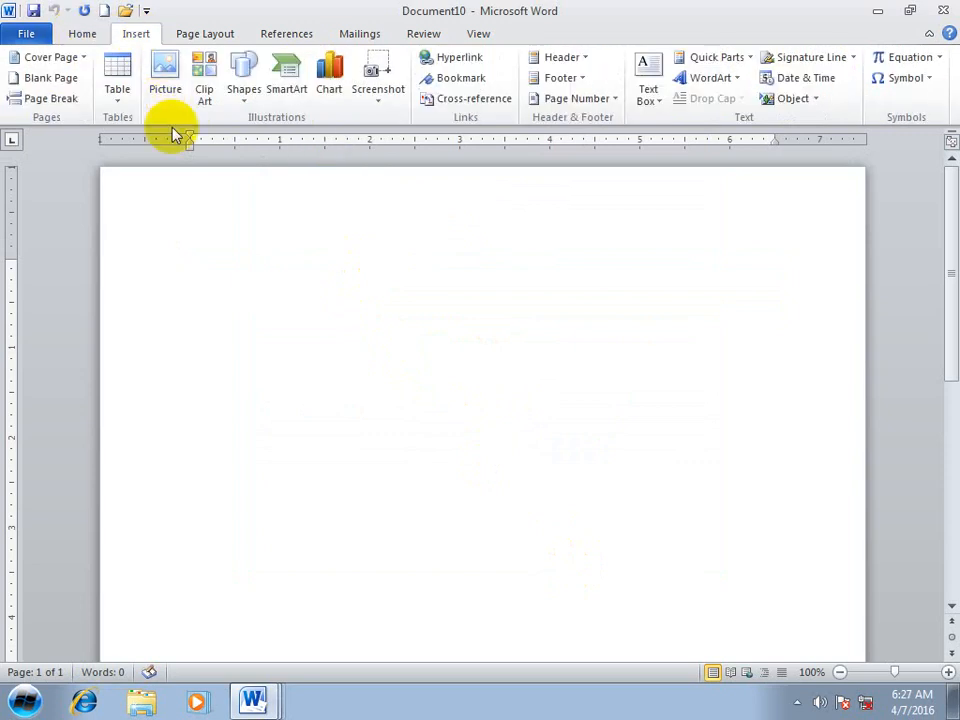
click(117, 85)
click(130, 287)
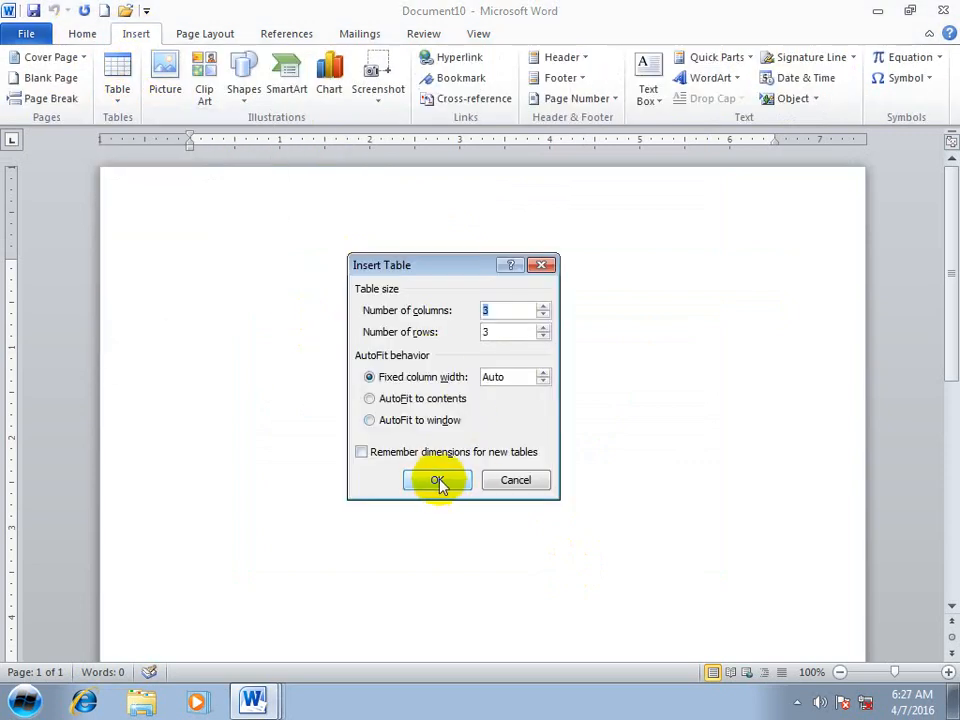
click(437, 480)
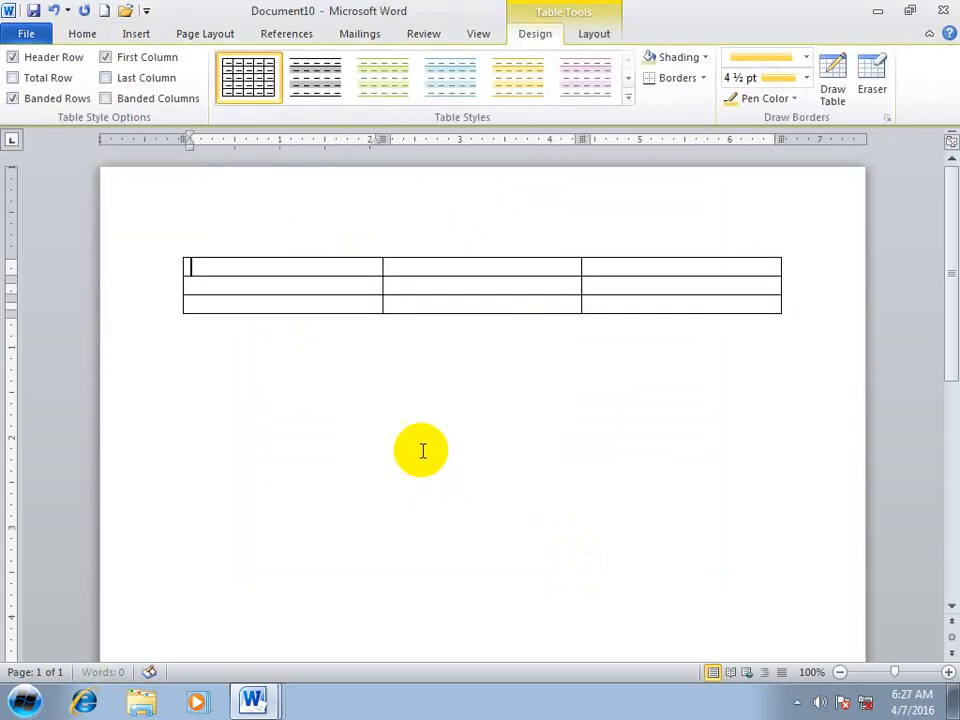
Step: Apply the green grid style to the new table and replace it with the tan style with a solid header row
click(627, 97)
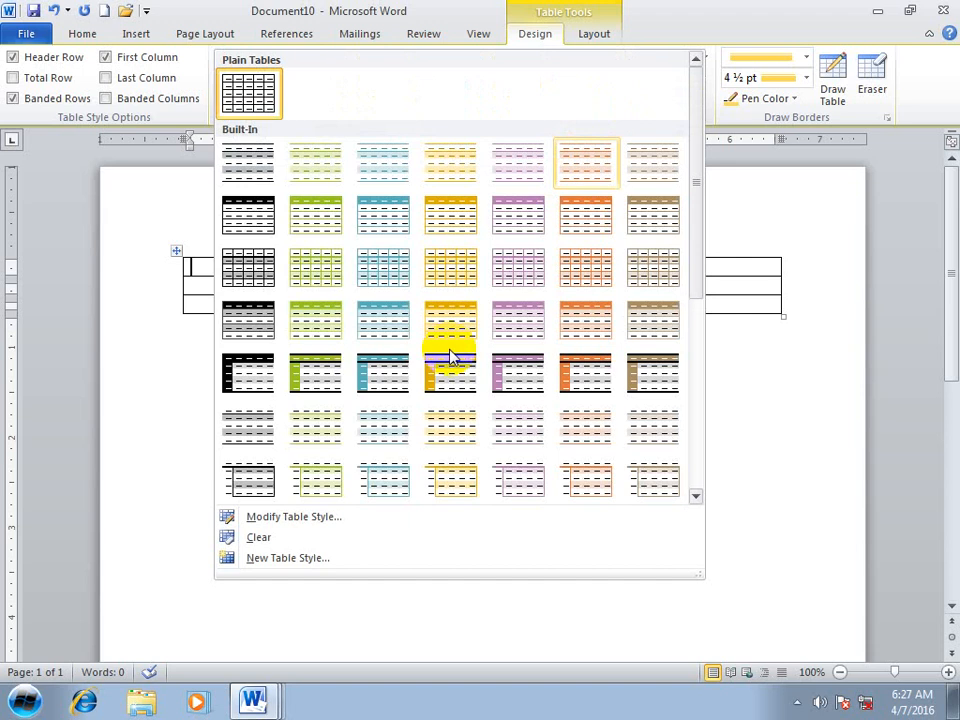
click(322, 280)
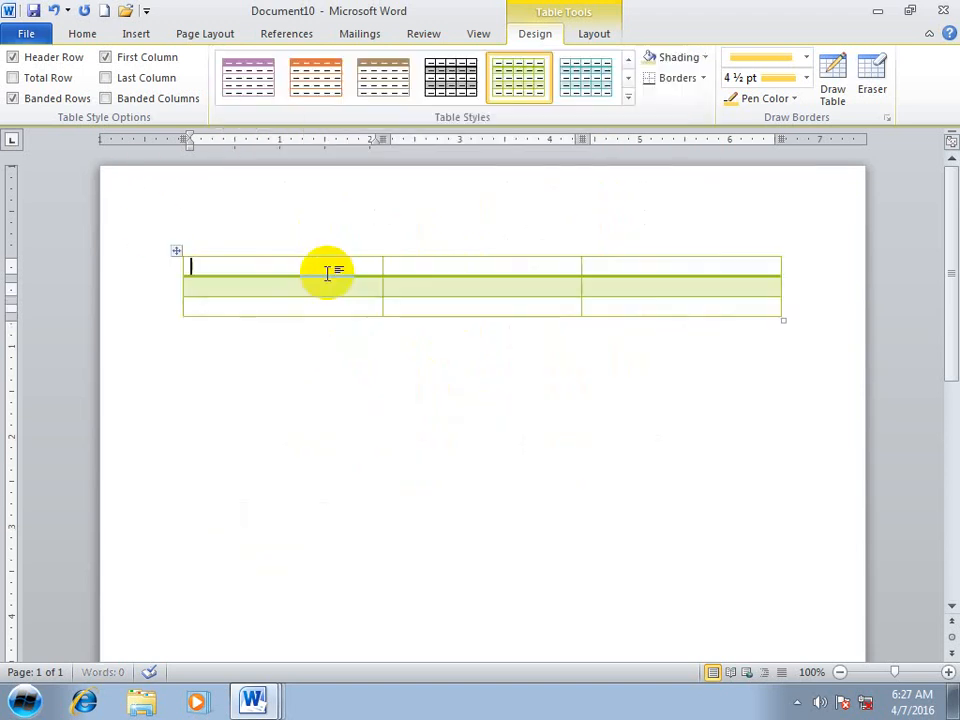
click(178, 251)
click(384, 78)
Step: Clear the style of the selected table and delete the table
click(627, 98)
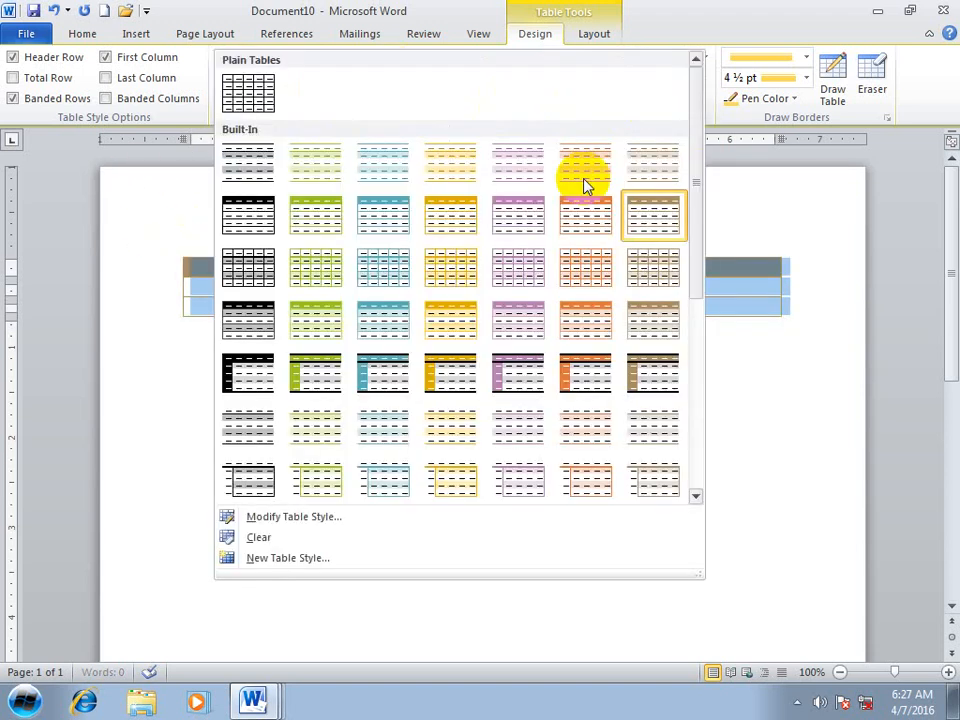
click(230, 538)
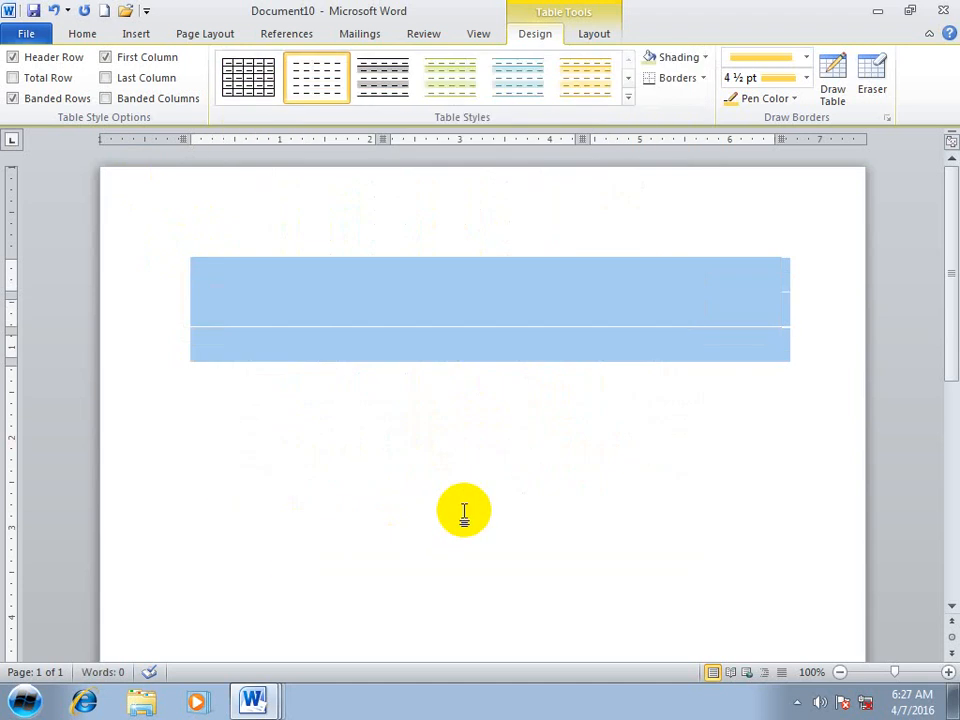
key(BackSpace)
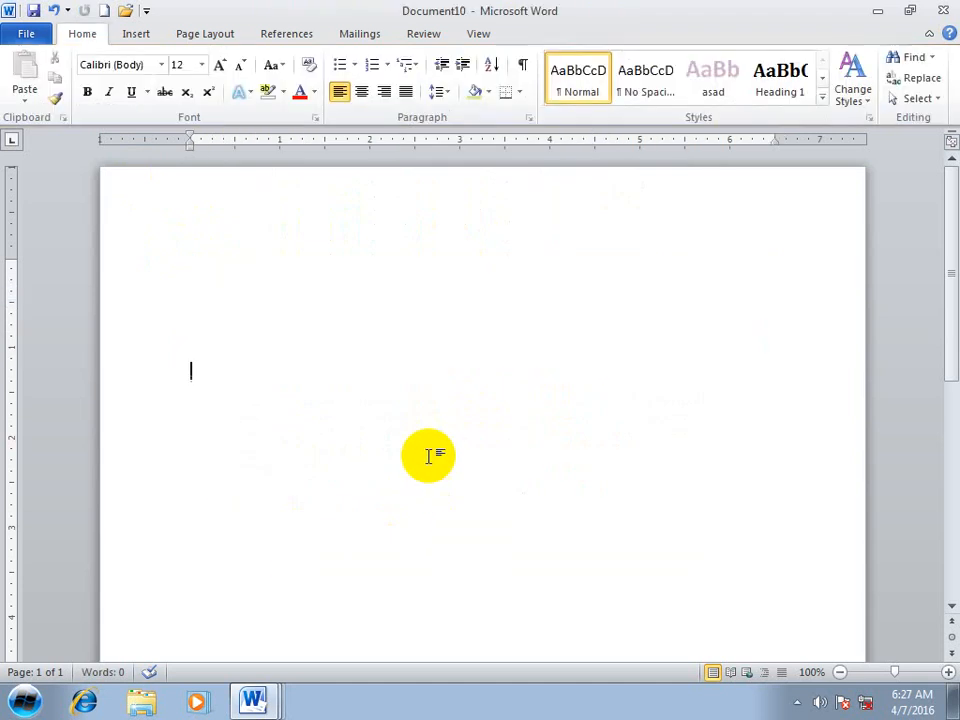
Step: In a new blank document, create a three-column, seven-row table from a text line of equal signs divided by four plus signs
key(ctrl+n)
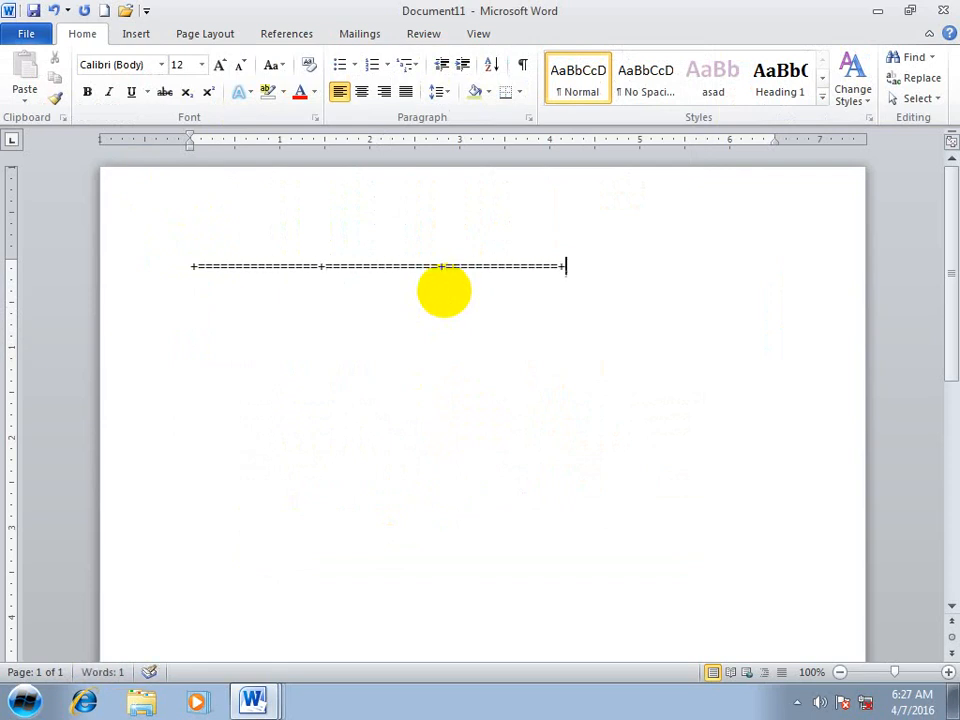
key(Return)
key(Return)
key(Return)
key(Return)
key(Return)
key(Return)
key(Return)
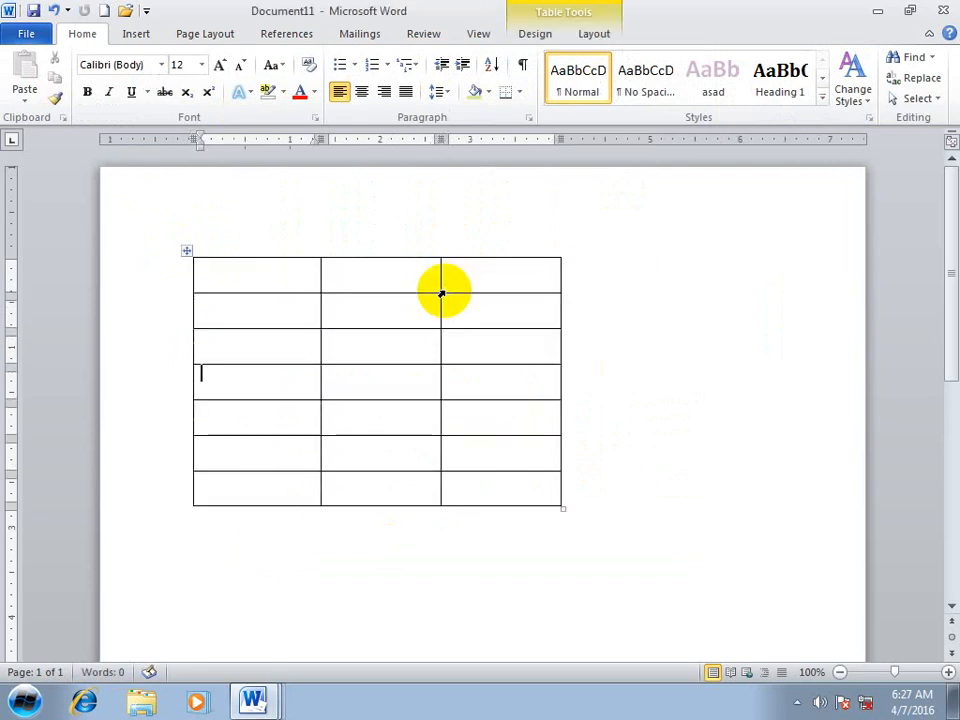
Step: Enter the column headings Name, Program and Fees in the table's first row
key(Tab)
text(p)
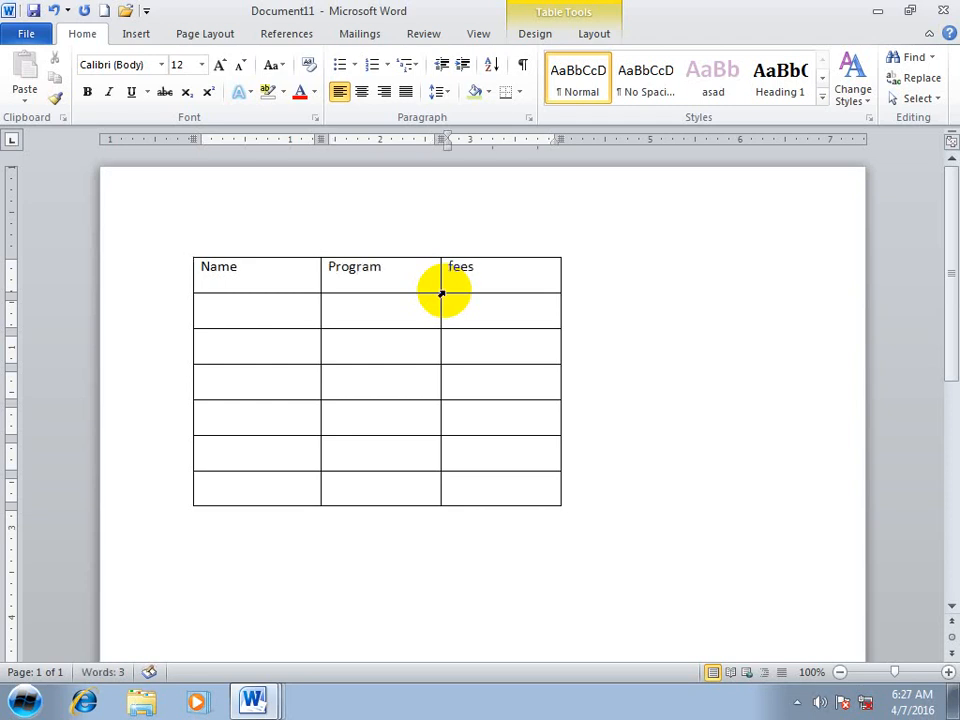
key(Tab)
Step: Fill the second row with a person's name, Word and 1000, and the third row with a person's name, Excel and 2000
text(a)
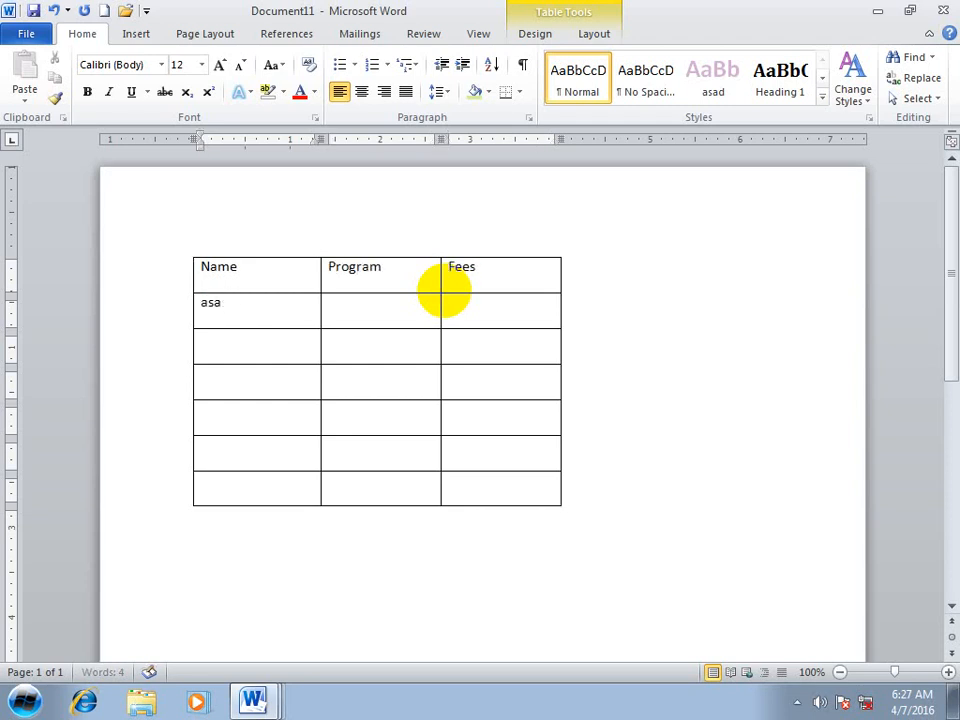
key(Tab)
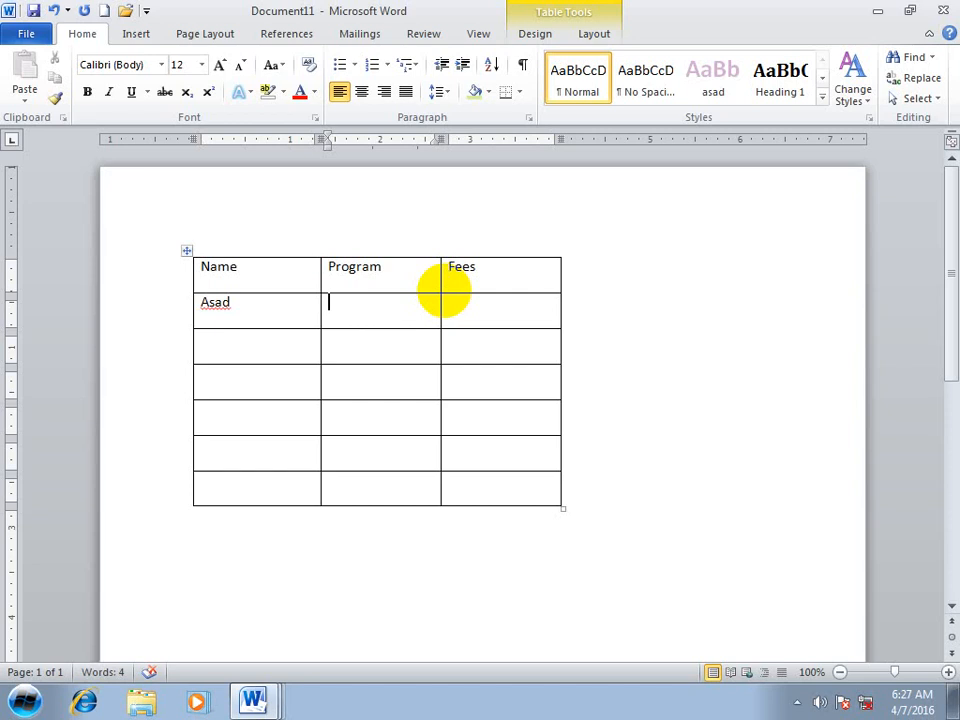
text(word)
key(Tab)
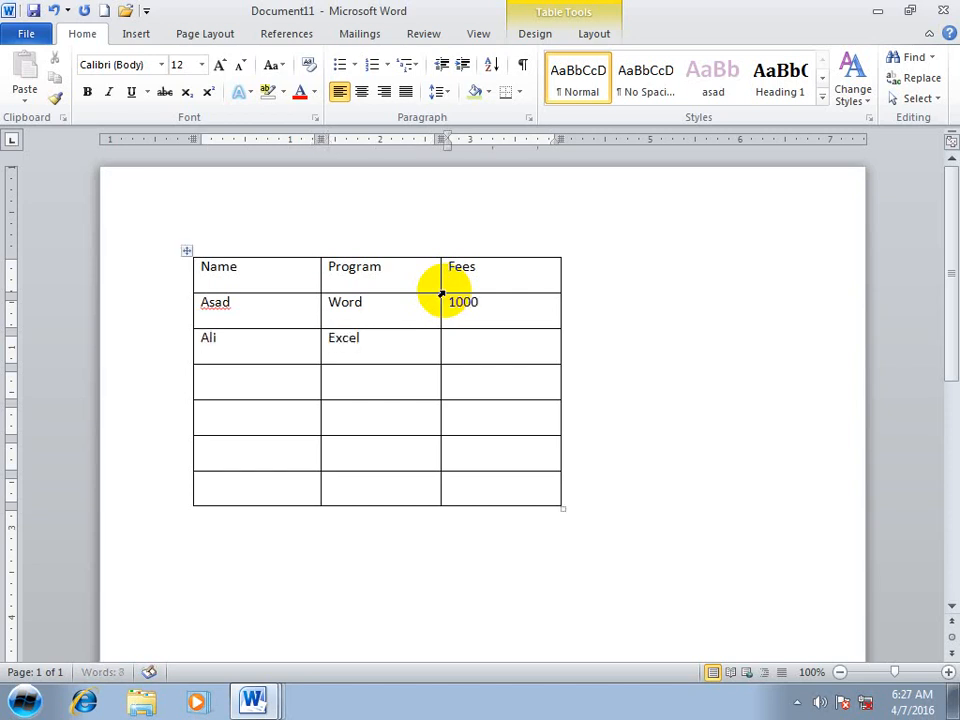
Step: Fill the fourth row with a person's name, Access and 4000, and the fifth row with a person's name, Hardware and 8000
text(at)
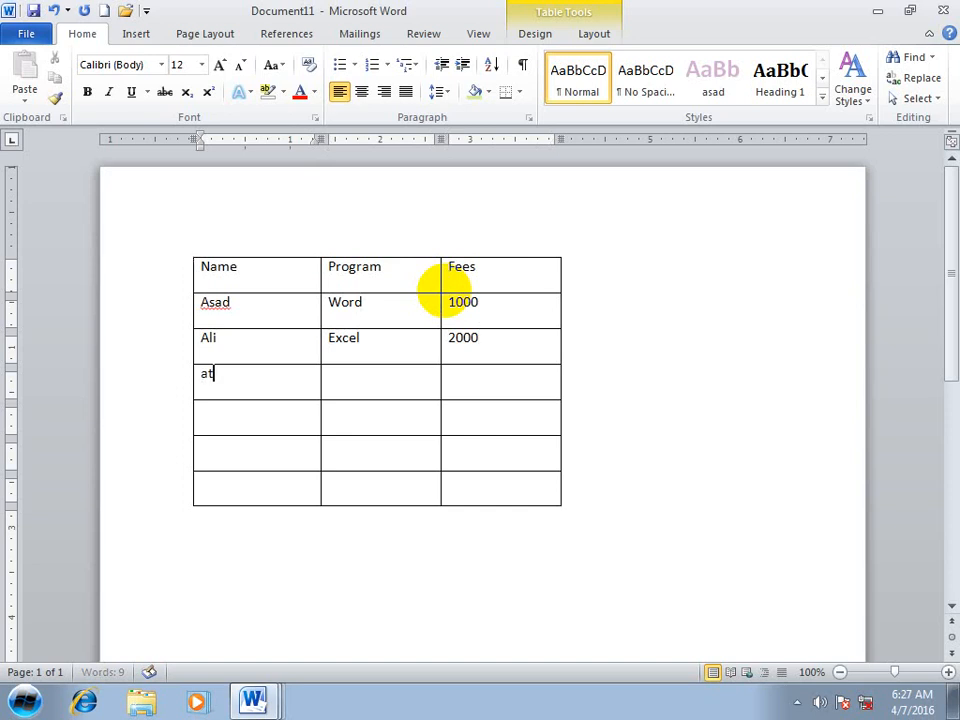
text(if)
key(Tab)
text(acce)
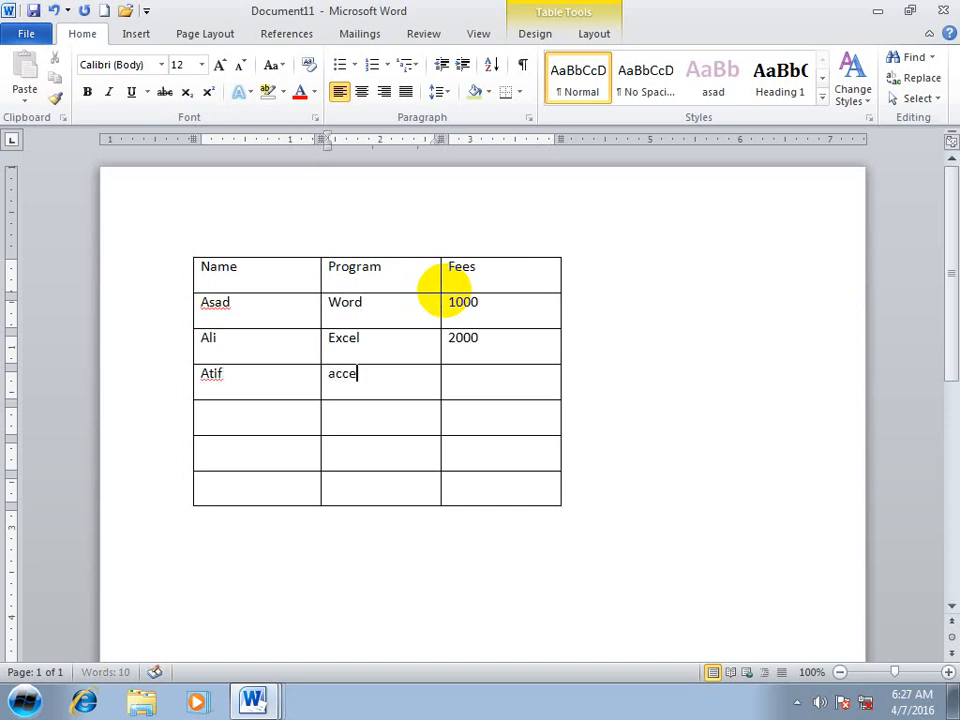
text(ss)
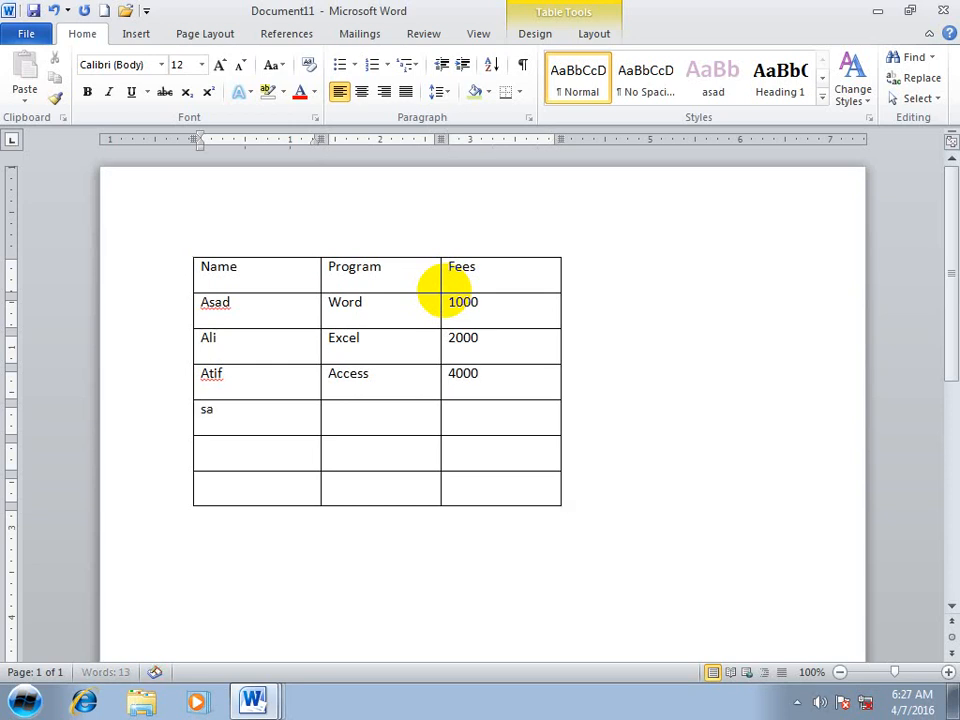
key(Tab)
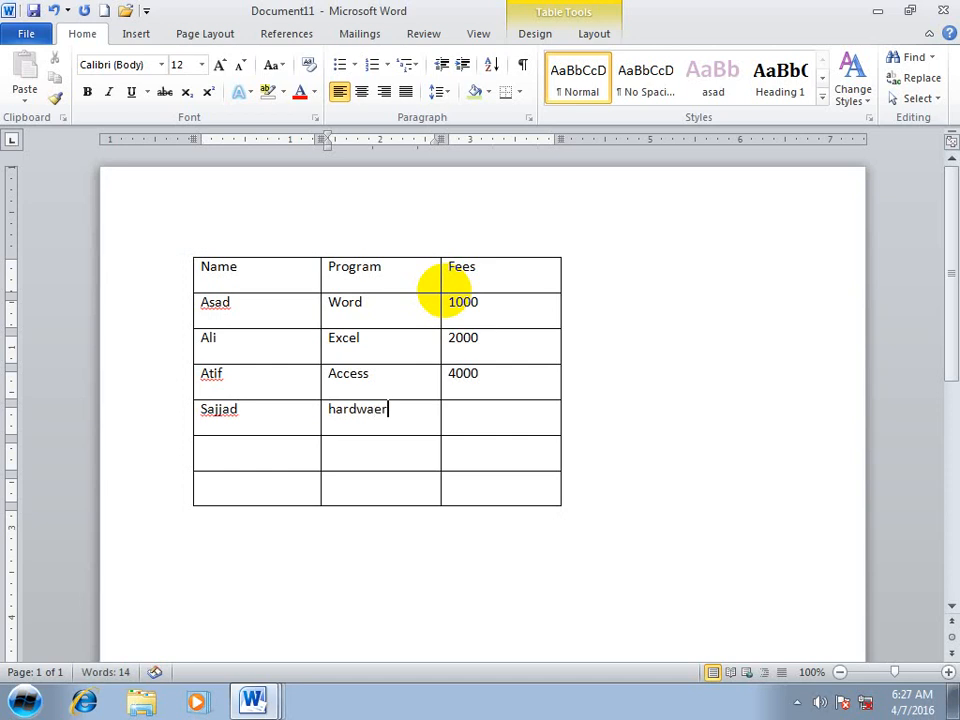
key(Tab)
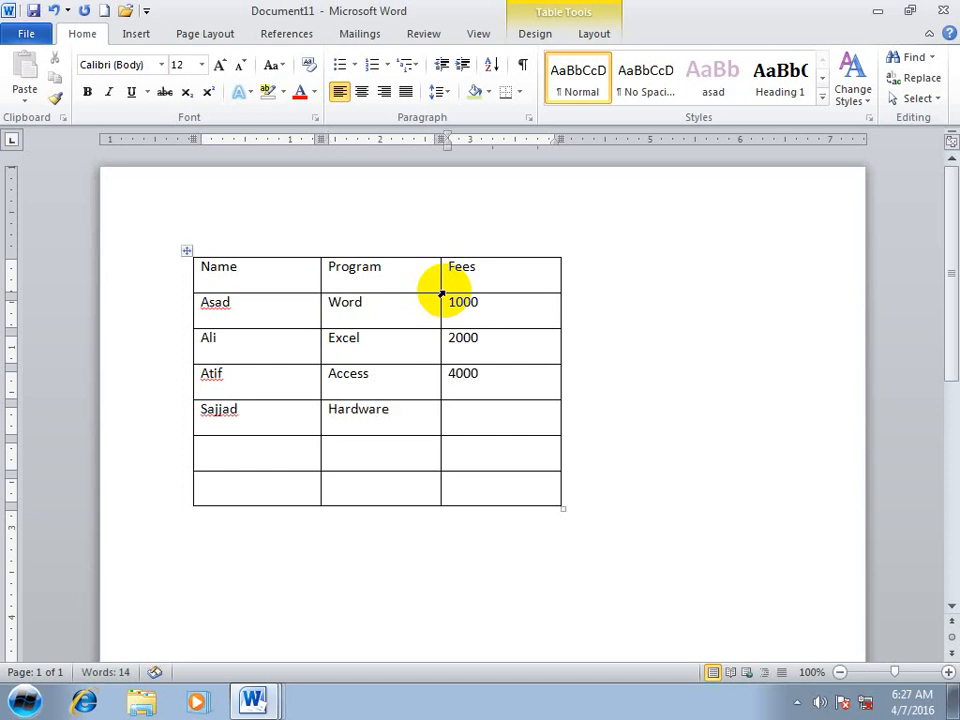
text(8000)
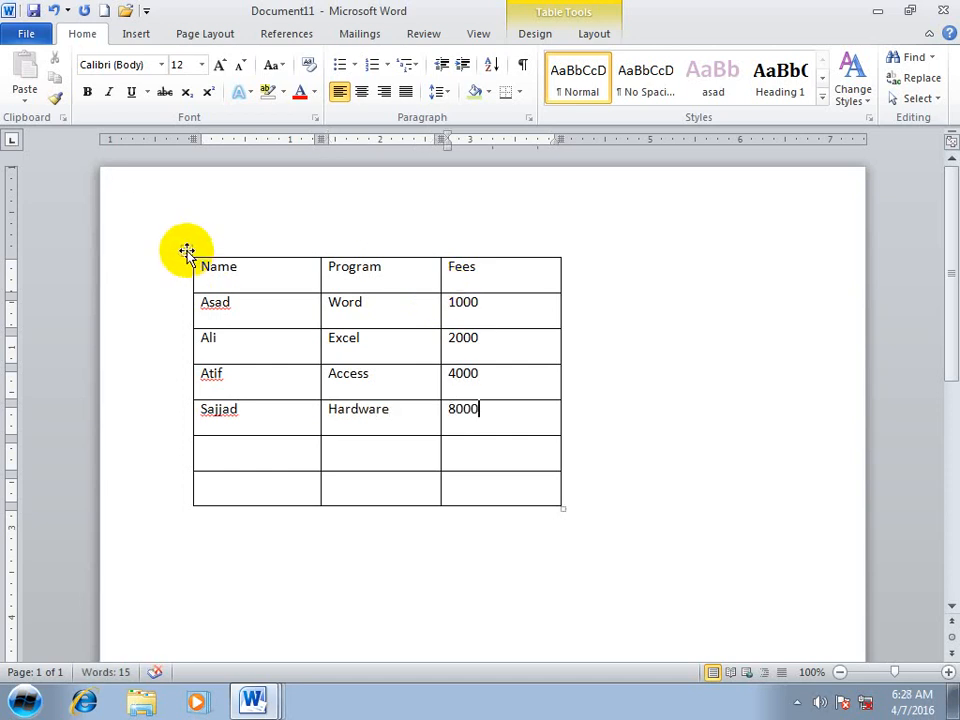
Step: Apply the borderless yellow banded built-in style to the whole table
click(188, 253)
click(533, 35)
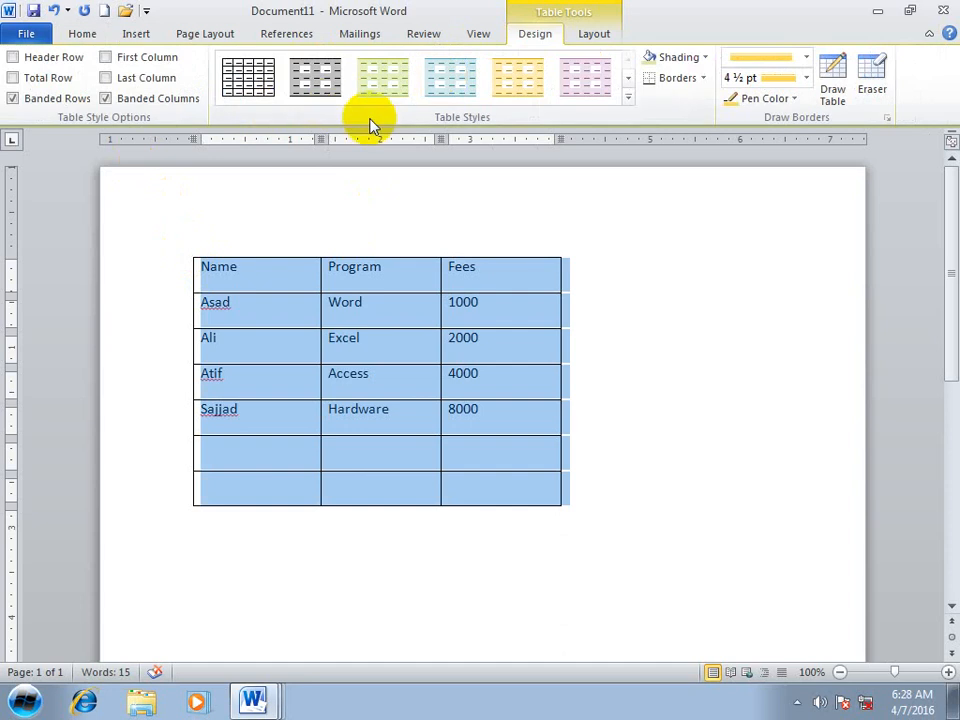
click(629, 98)
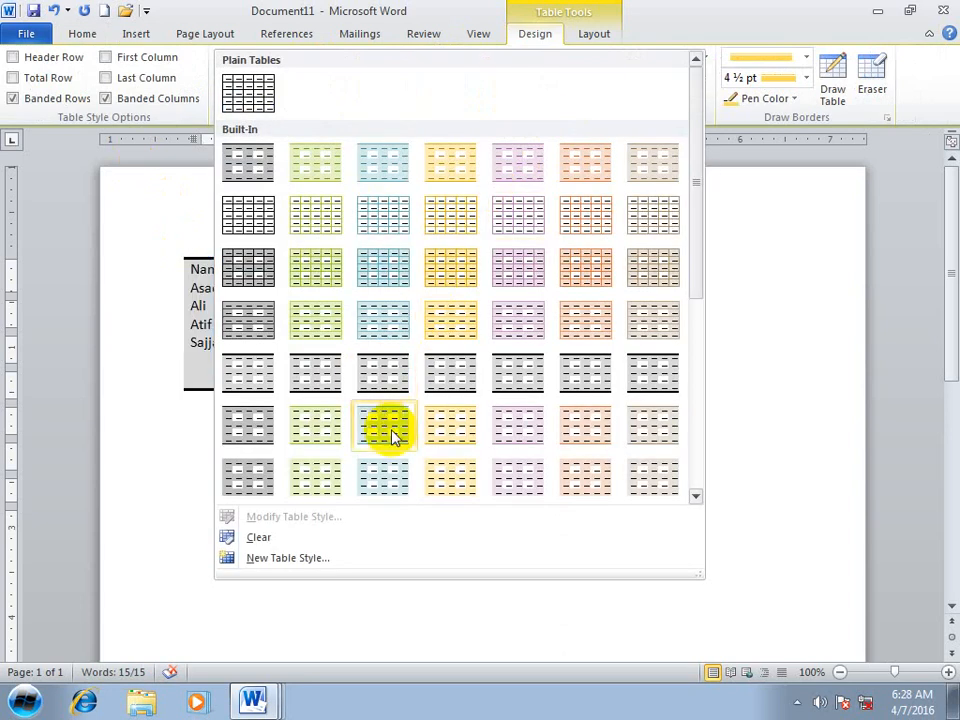
click(456, 458)
click(604, 372)
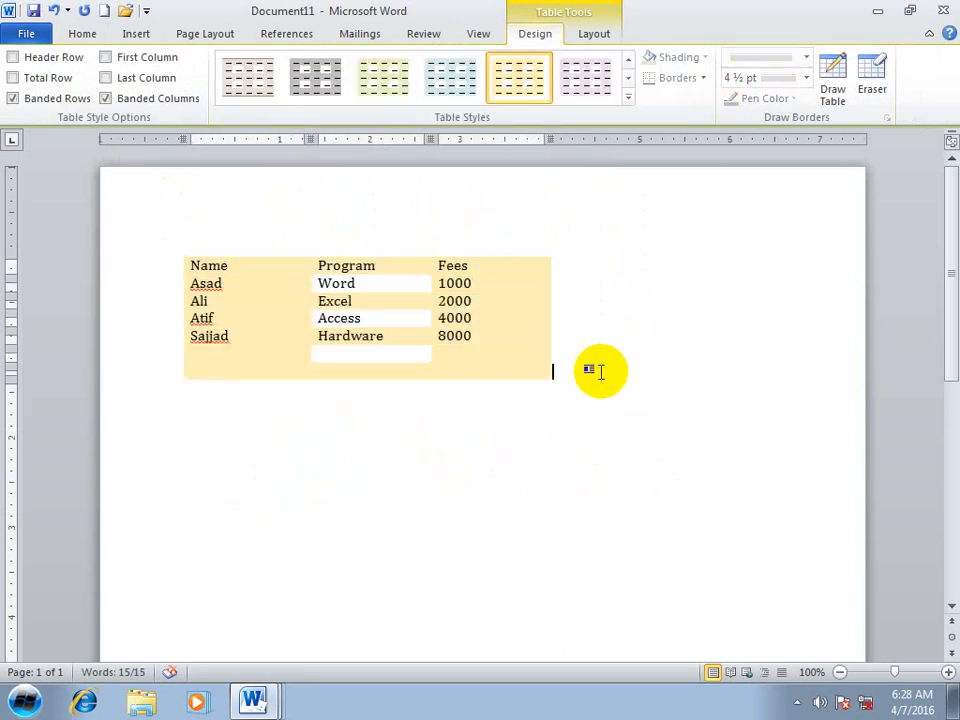
Step: Clear the style from the whole table, and undo the clearing
click(176, 252)
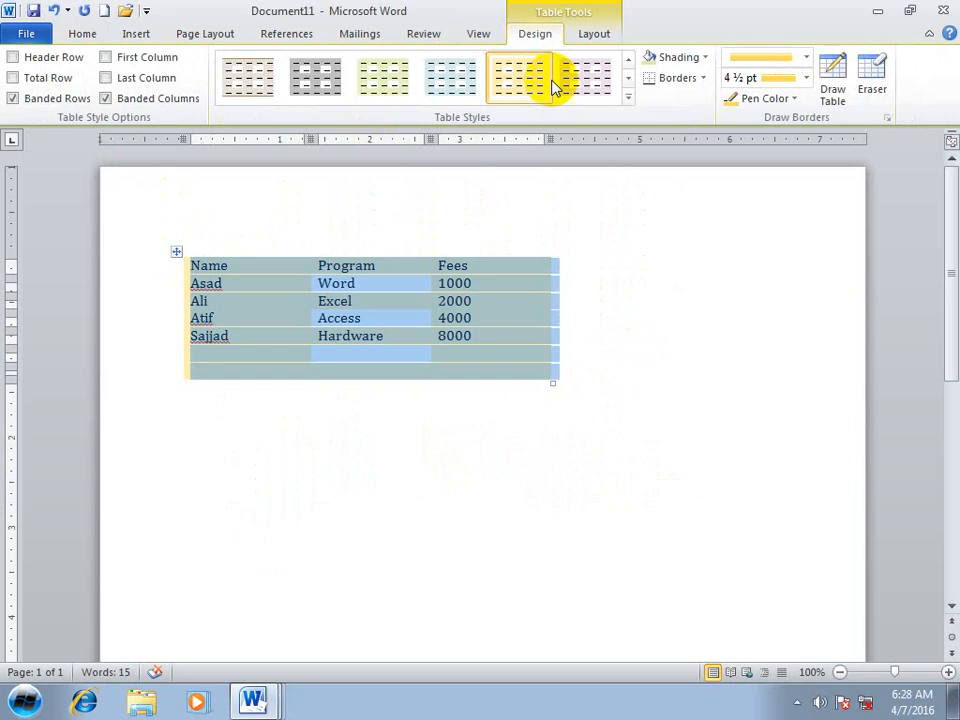
click(628, 98)
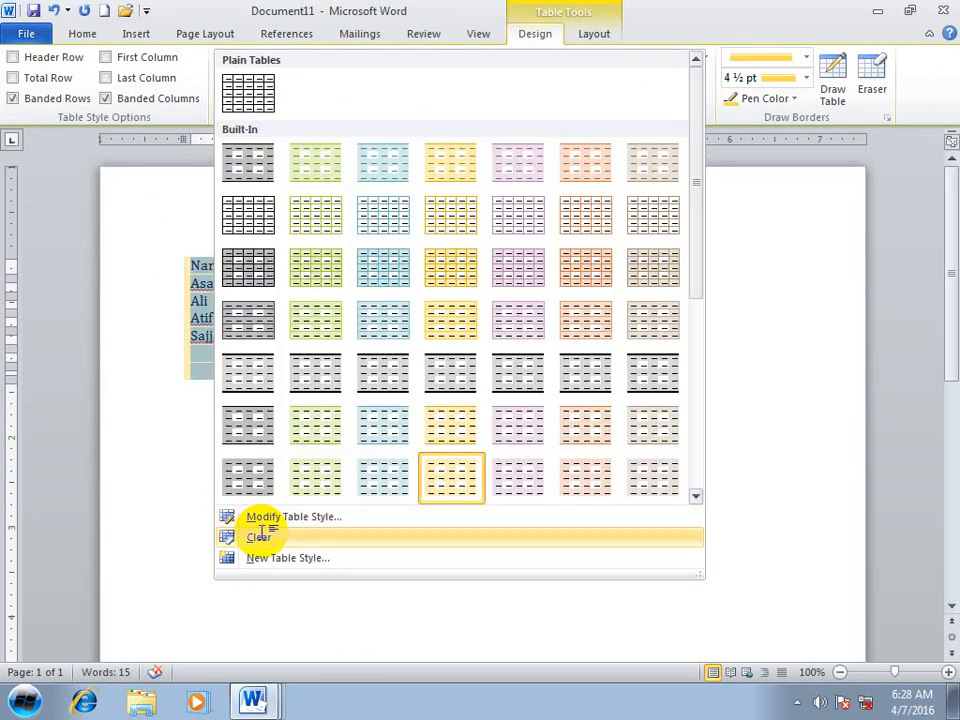
click(248, 537)
click(527, 444)
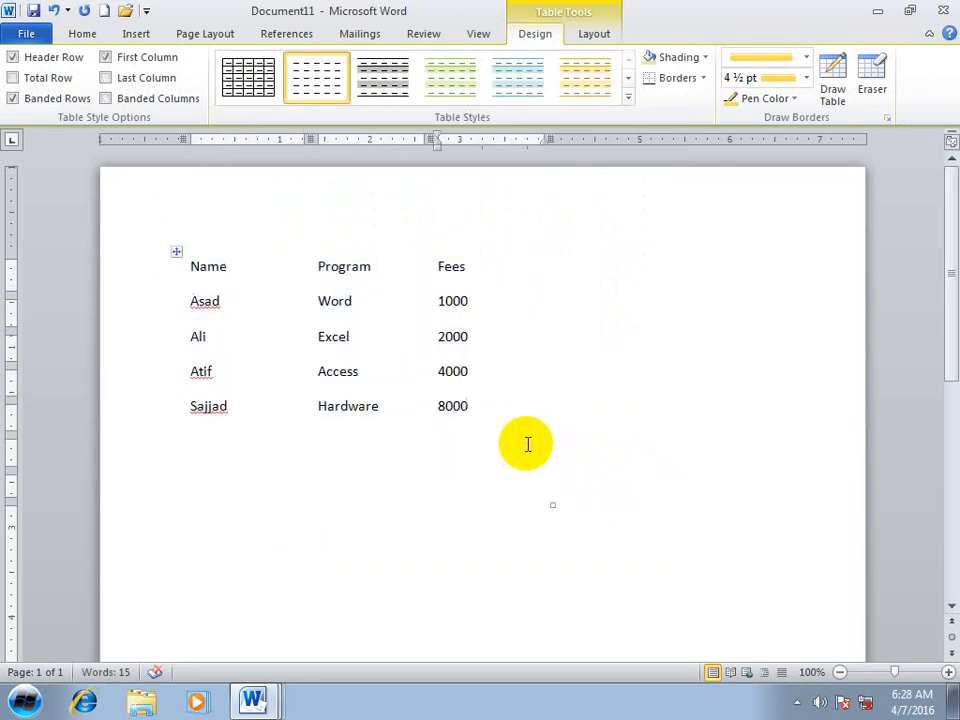
key(ctrl+z)
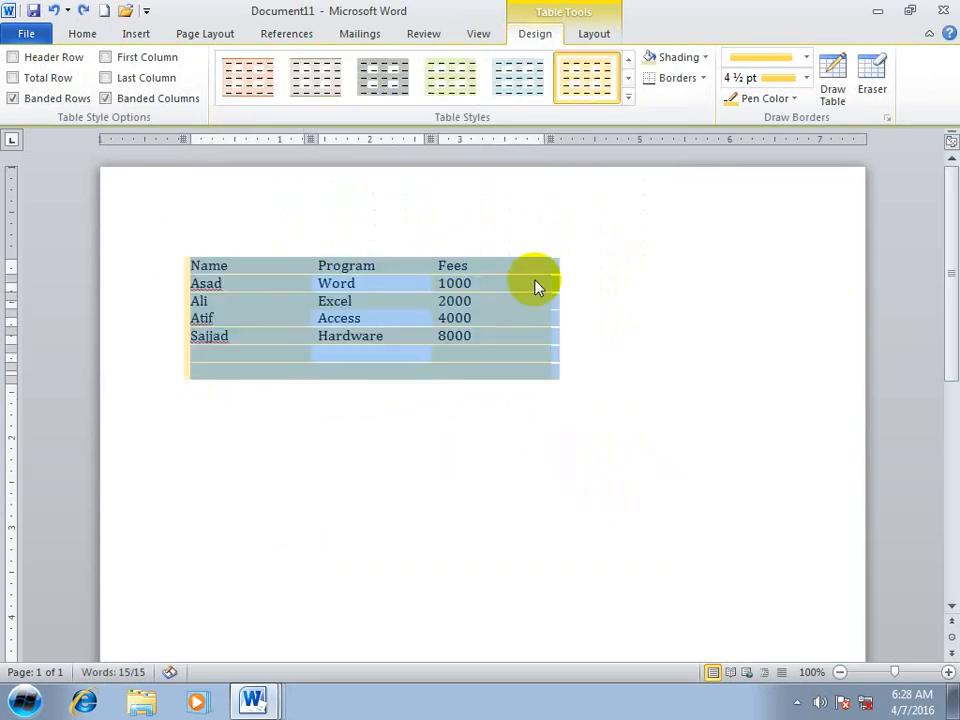
Step: Start a new table style named after a person and set its font size to 22
click(628, 98)
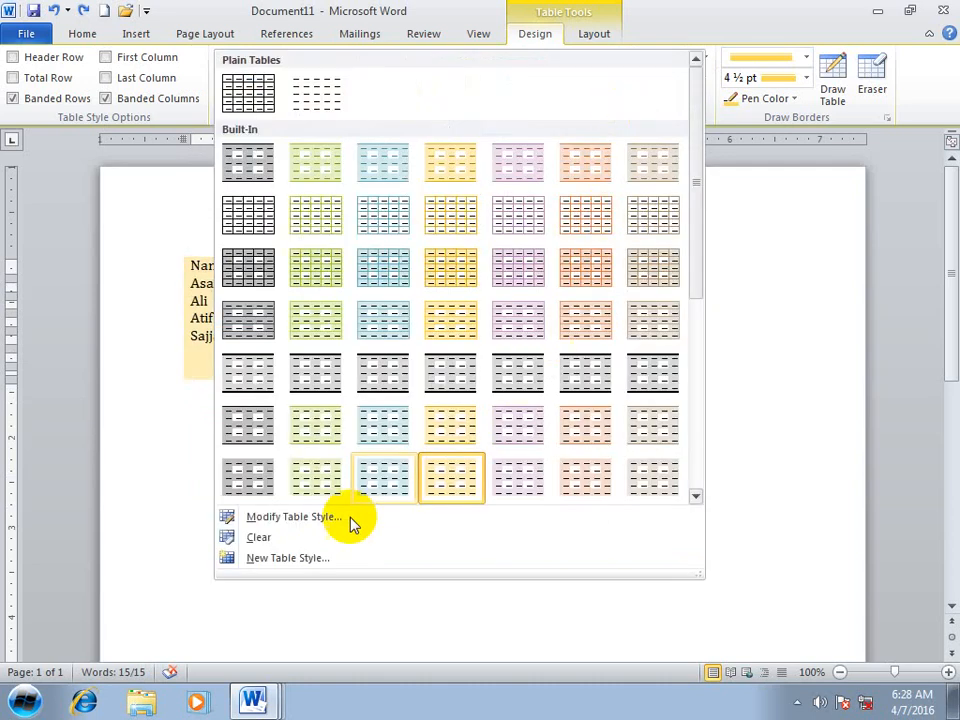
click(300, 558)
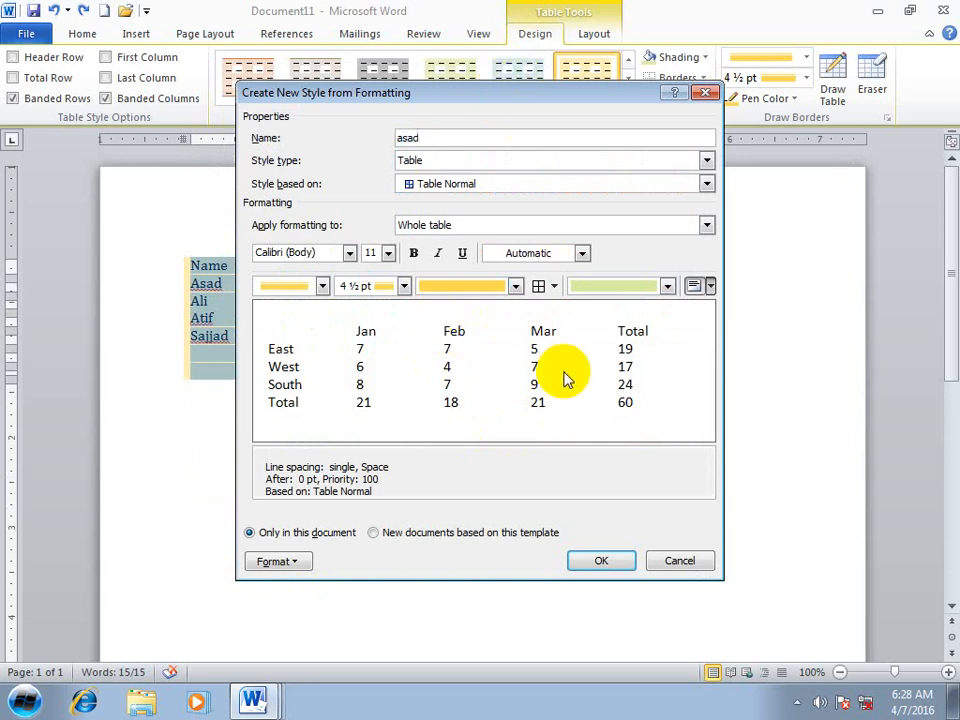
click(388, 253)
click(445, 399)
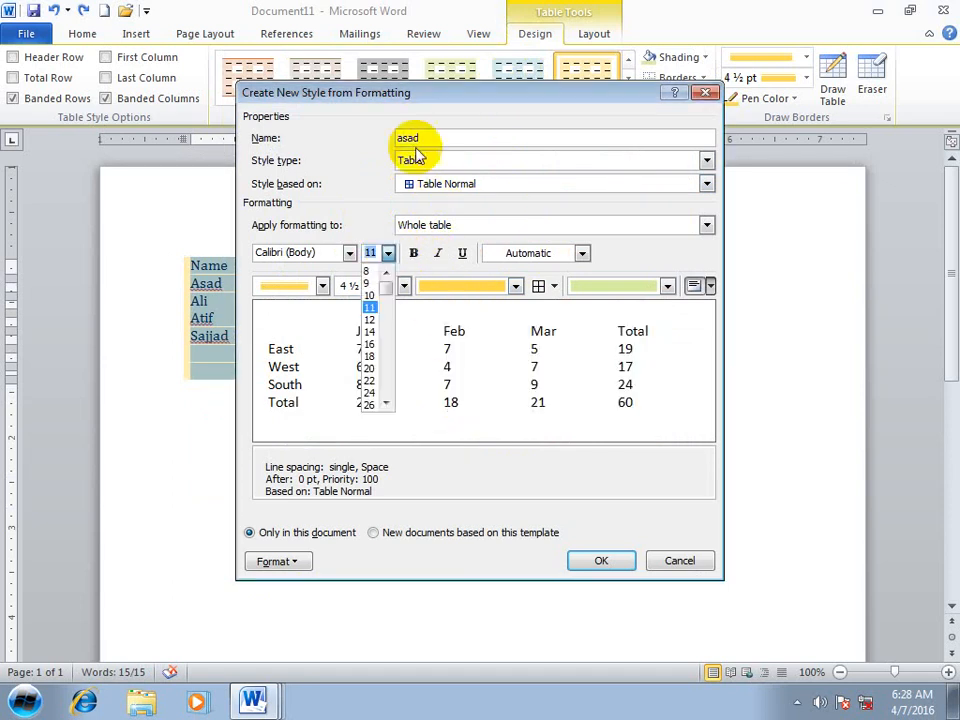
click(381, 384)
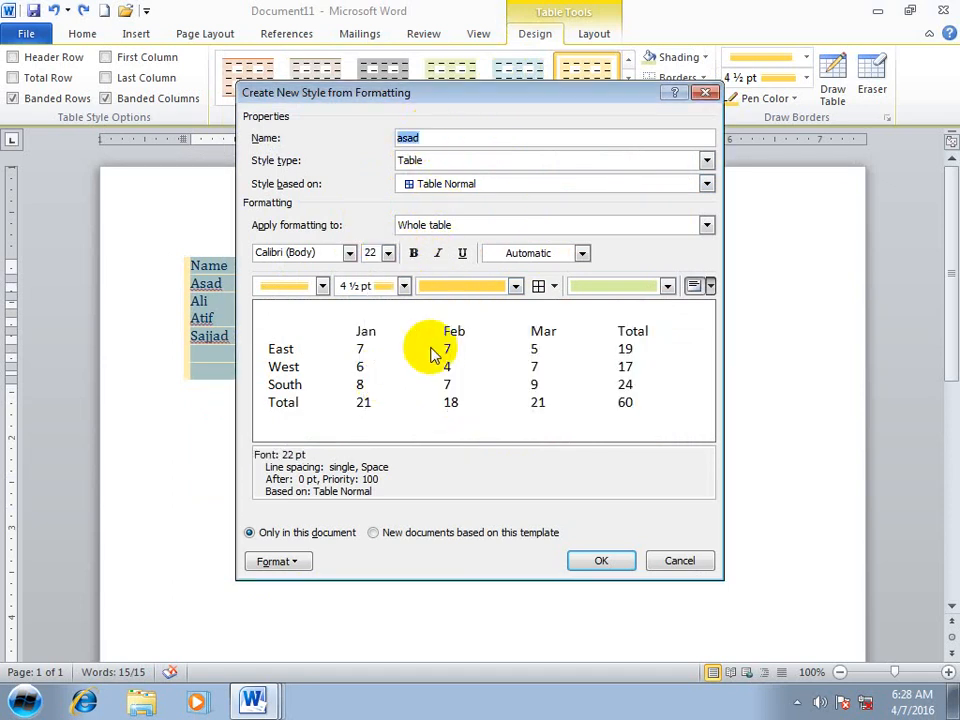
click(519, 286)
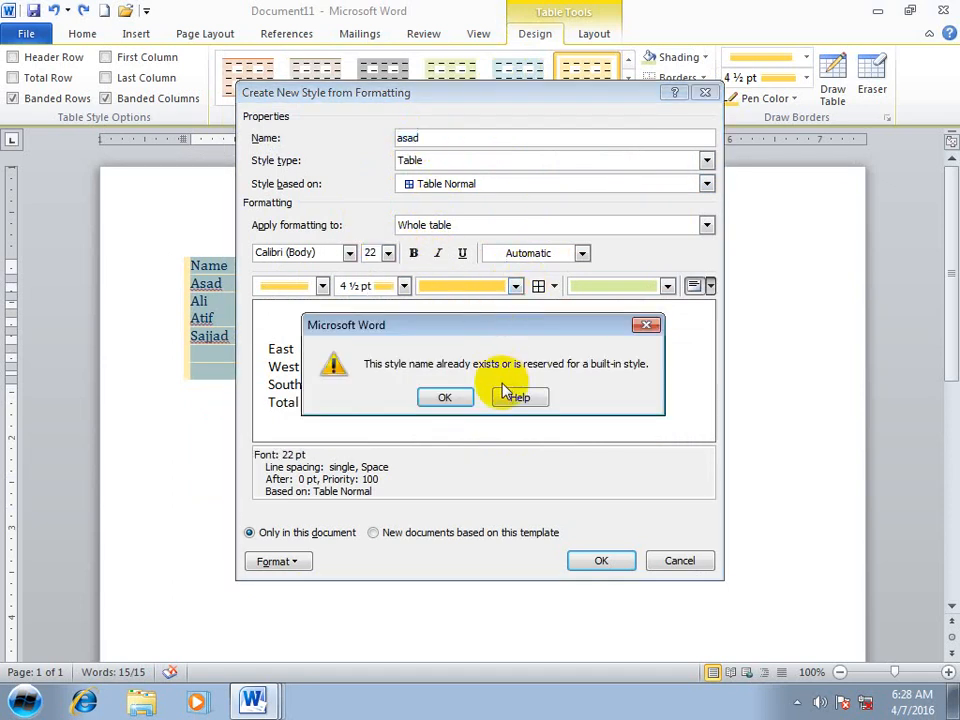
click(450, 397)
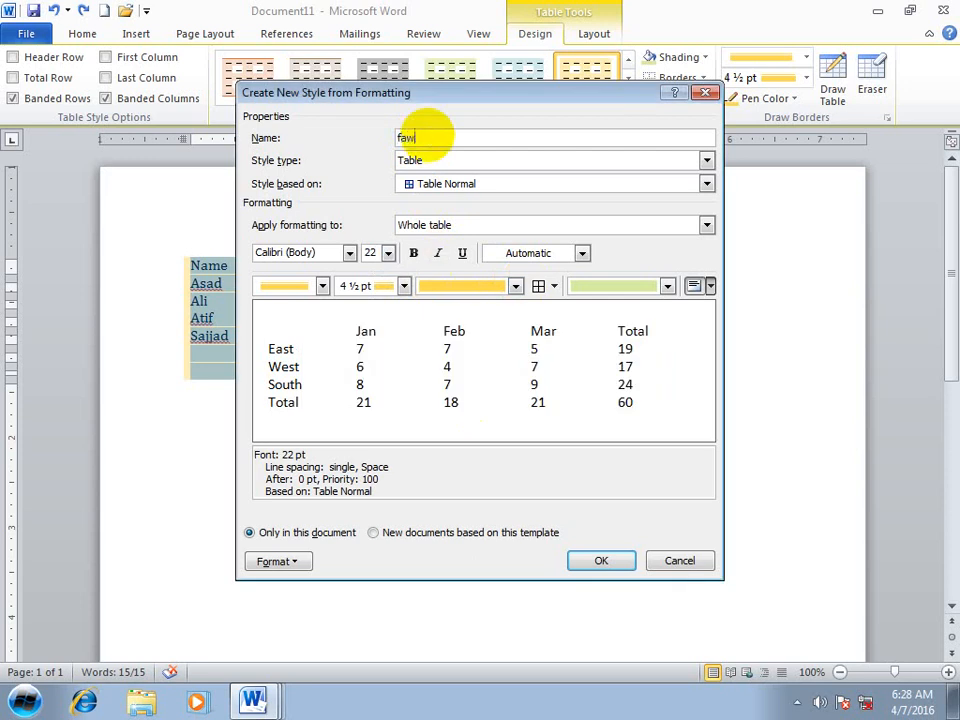
Step: Rename the new table style after a different person and set its font to Aharoni, size 26, bold
click(388, 253)
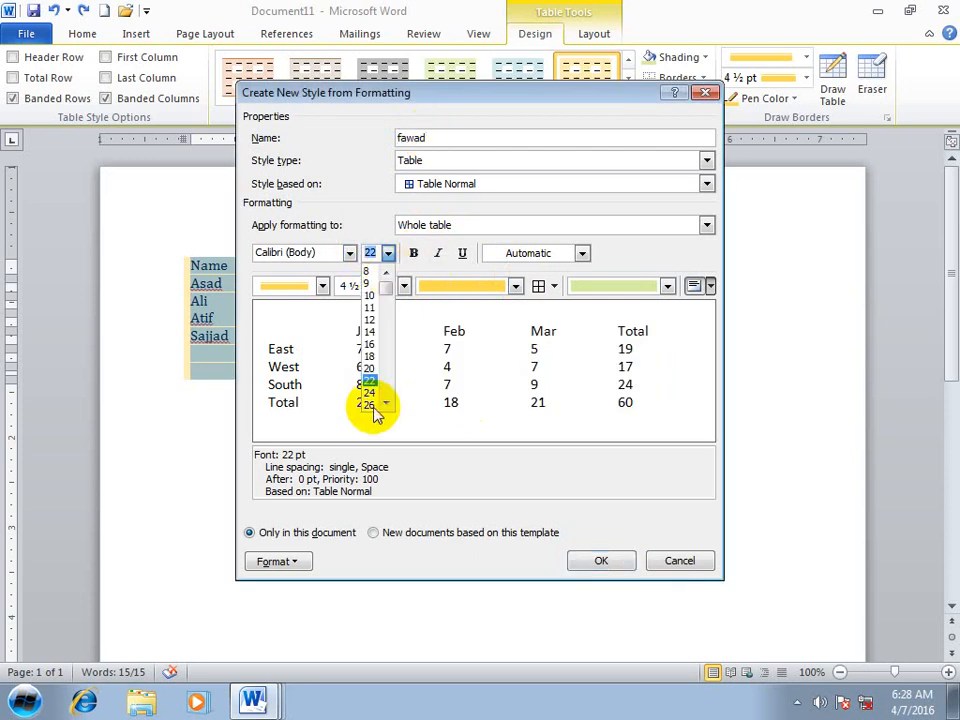
click(377, 405)
click(349, 253)
click(272, 388)
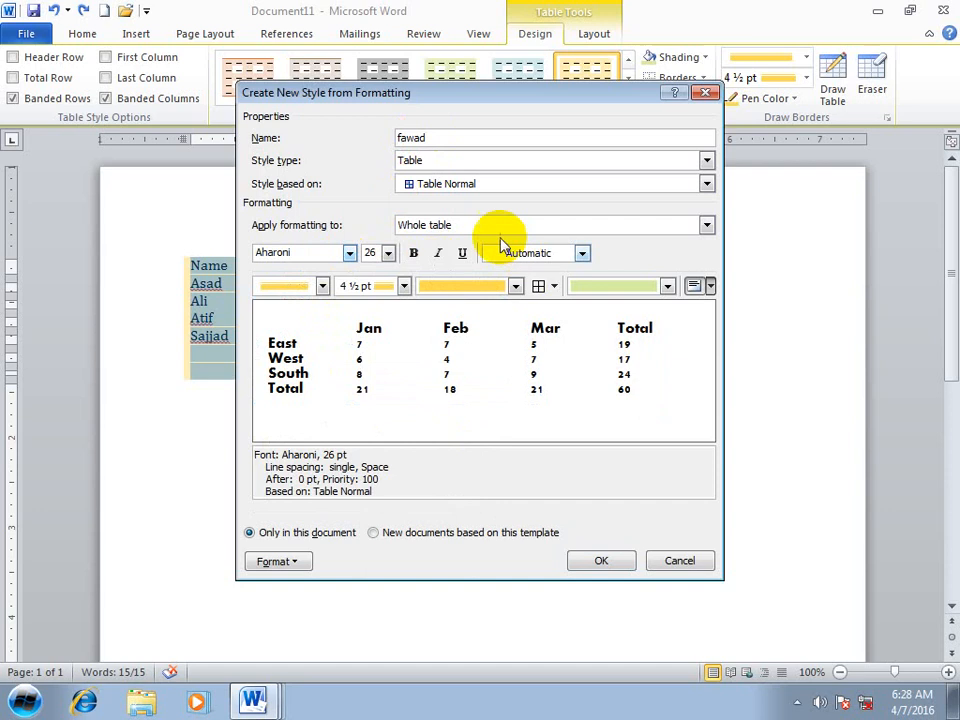
click(413, 253)
Step: Set the new style's font color to light green Accent 1, border color to light gray and fill to dark Text 2
click(582, 253)
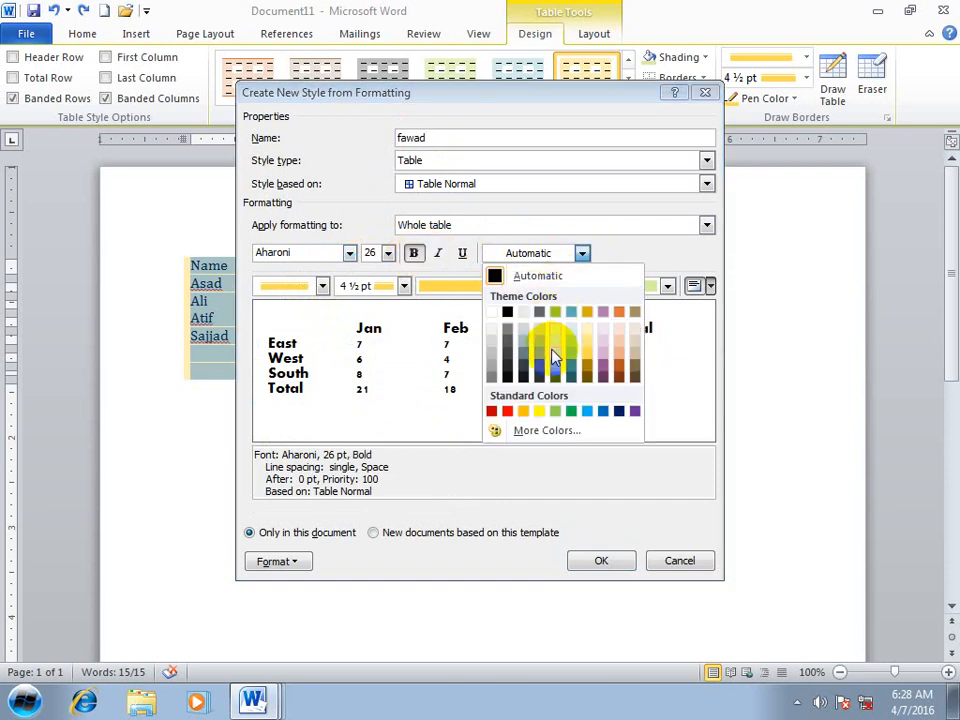
click(563, 315)
click(512, 287)
click(430, 346)
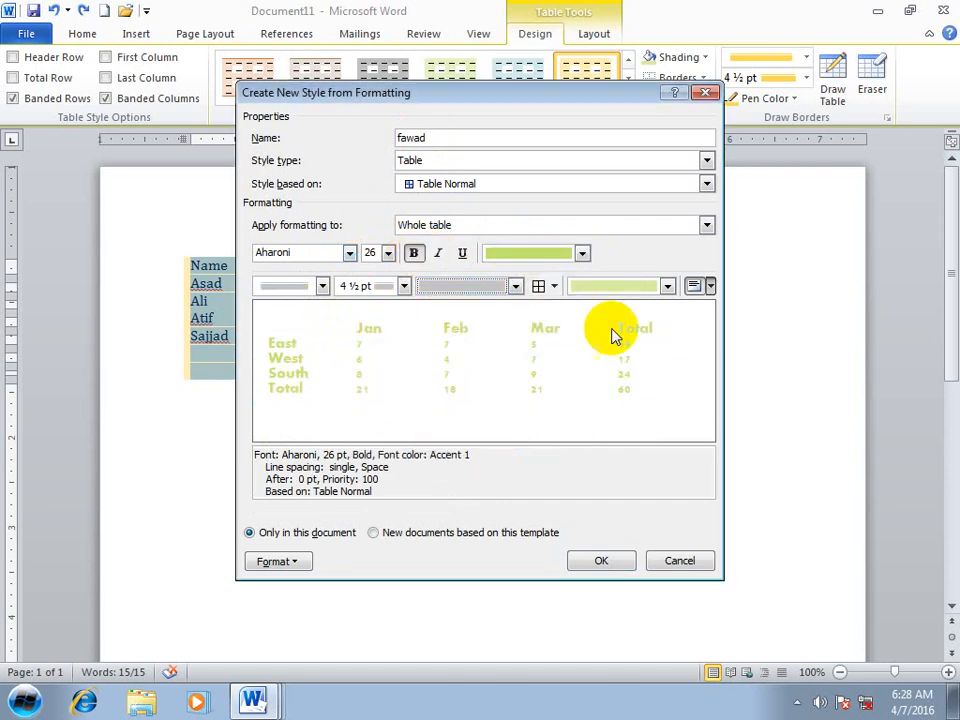
click(668, 287)
click(624, 381)
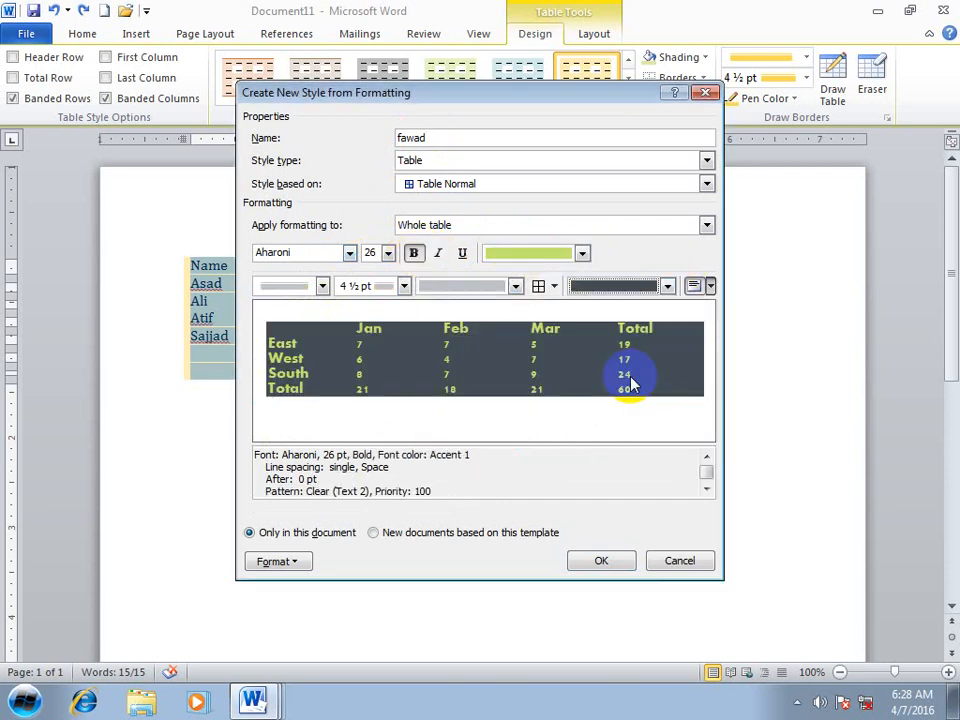
Step: Give the new style a double-line box border in teal Accent 2, 2 ¼ pt wide, and save the style
click(298, 561)
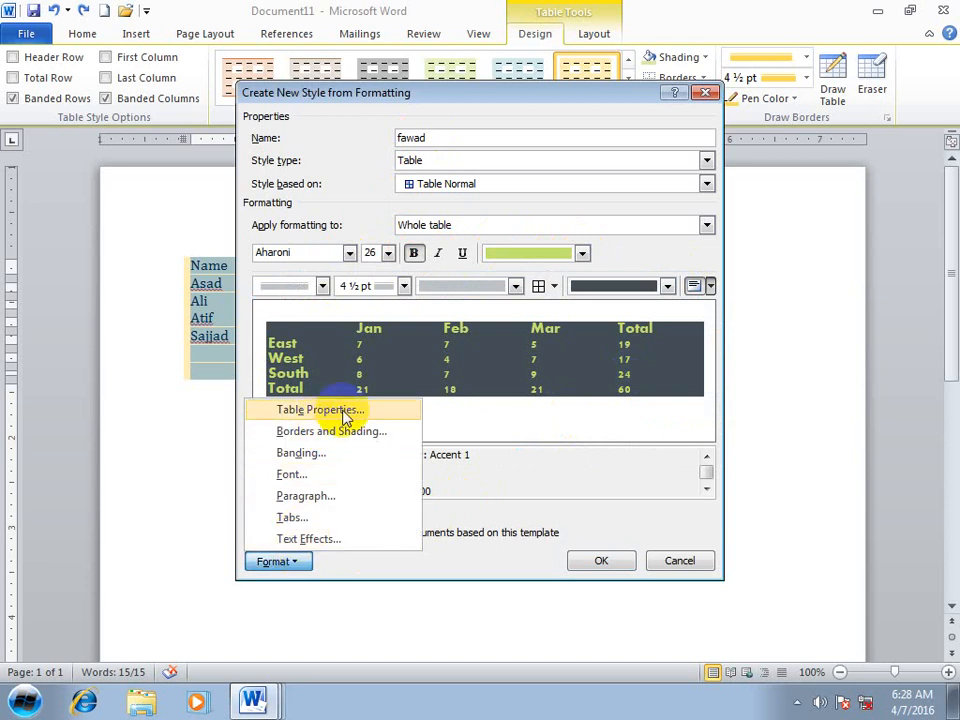
click(354, 431)
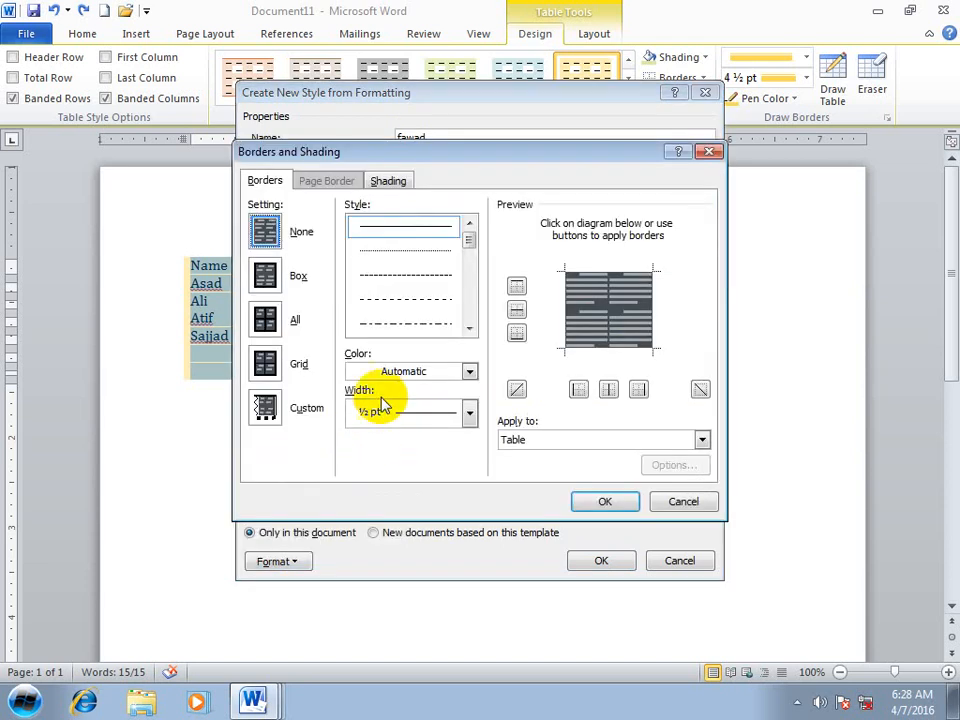
scroll(461, 332, down, 2)
click(446, 322)
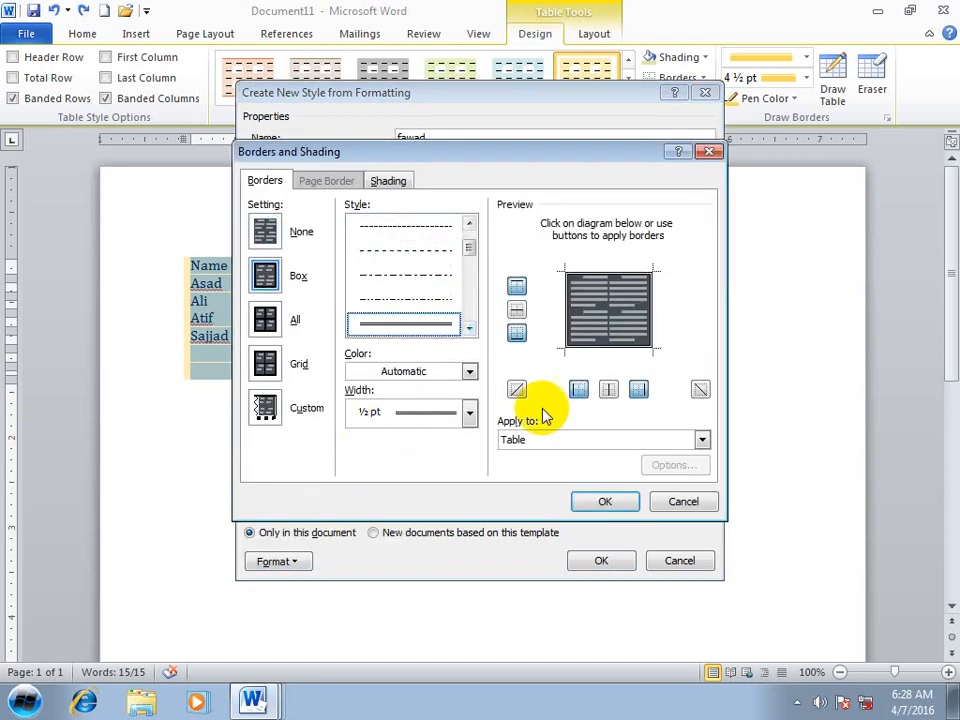
click(470, 371)
click(442, 448)
click(458, 413)
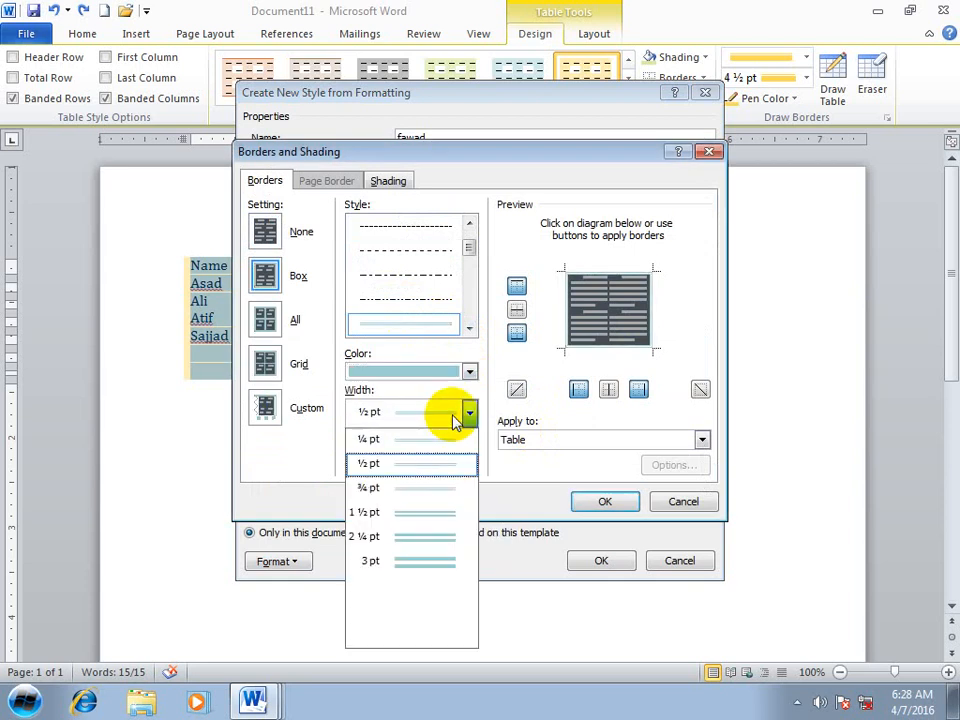
click(437, 535)
click(602, 500)
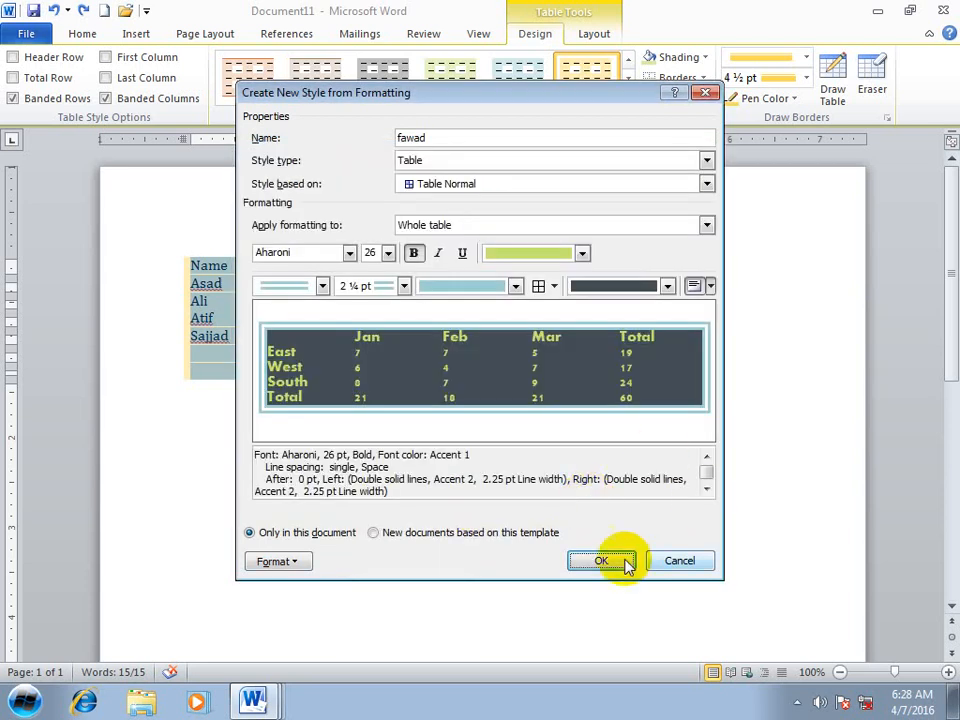
click(575, 561)
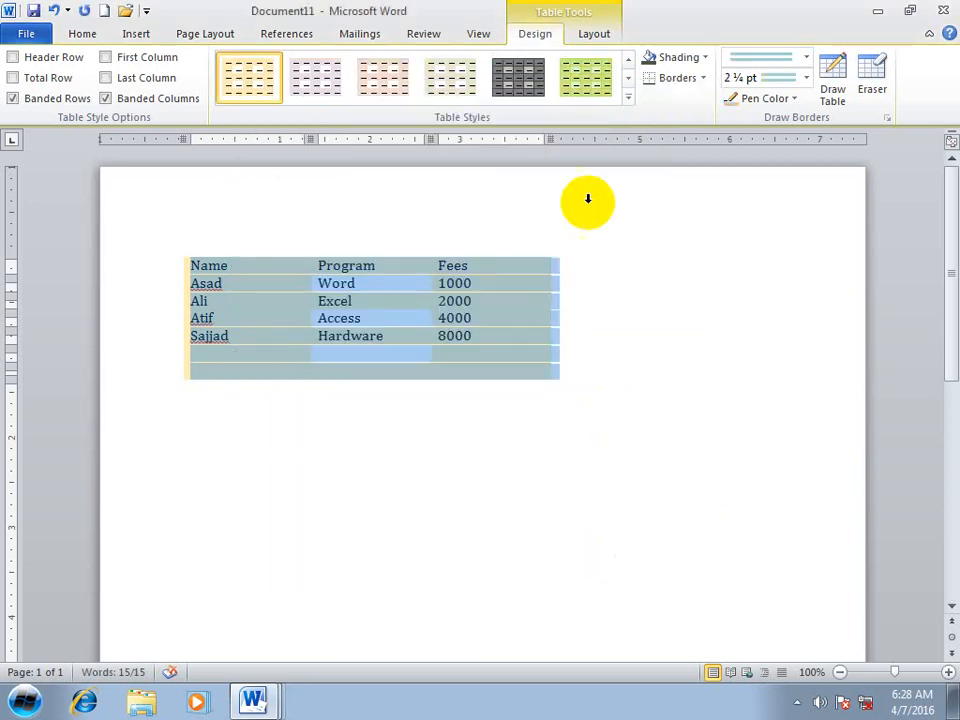
Step: Apply the new dark custom table style to the table
click(627, 90)
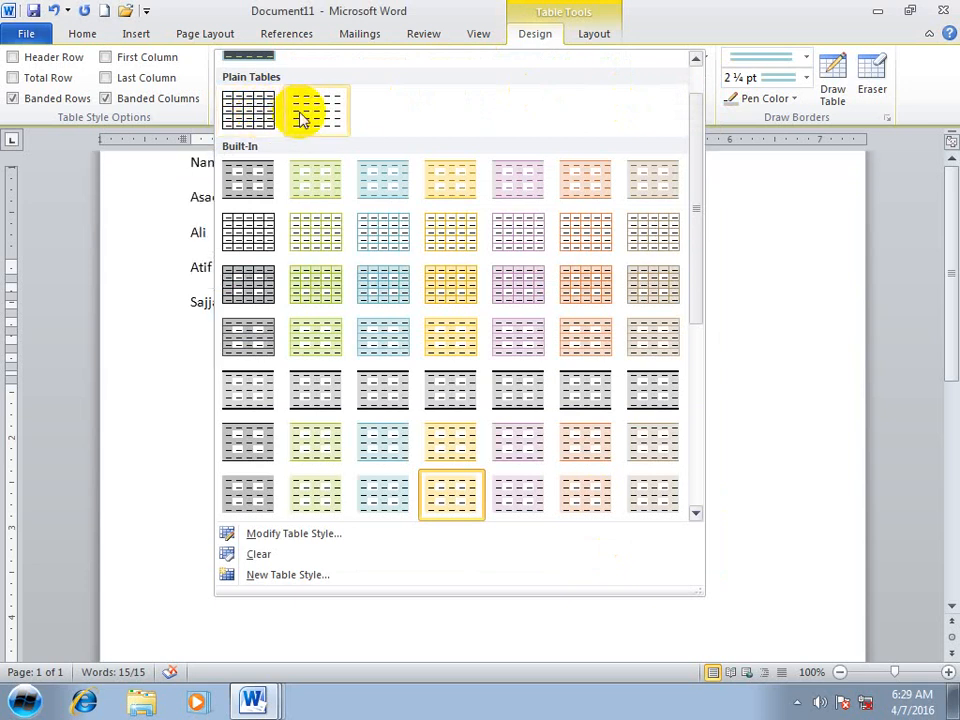
scroll(377, 156, up, 1)
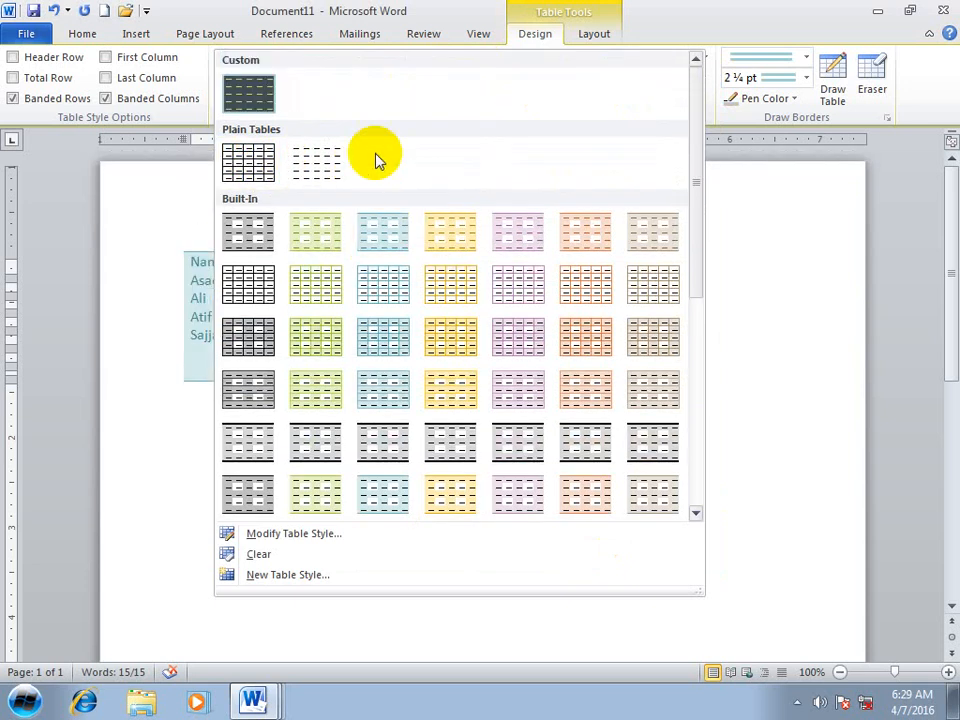
click(253, 93)
click(644, 400)
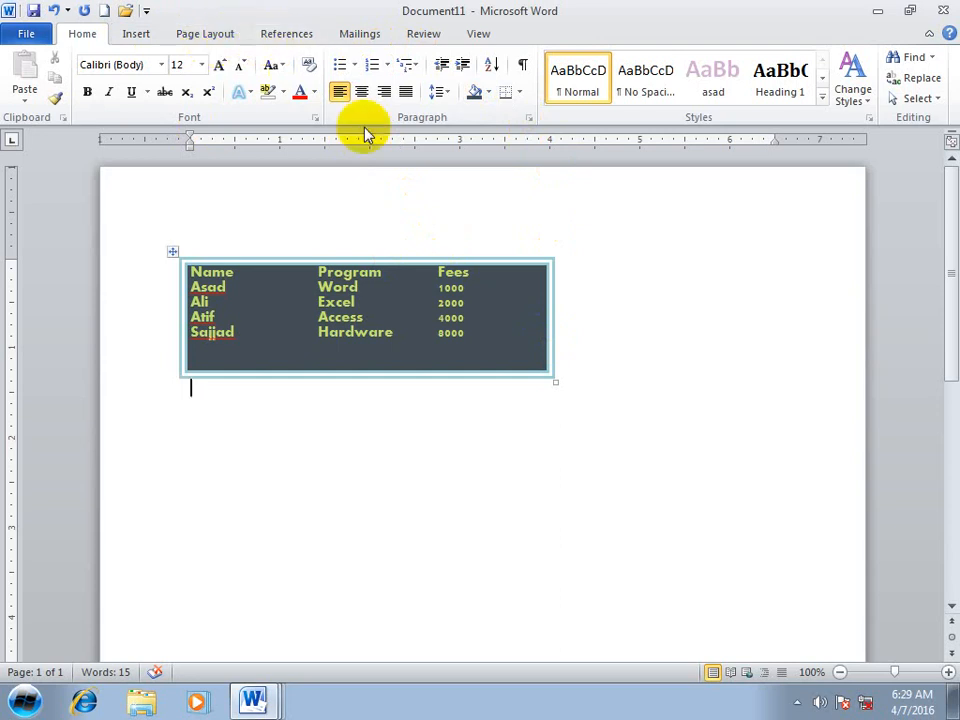
Step: Select the whole table and apply the light orange shaded built-in table style to it
click(320, 286)
click(174, 256)
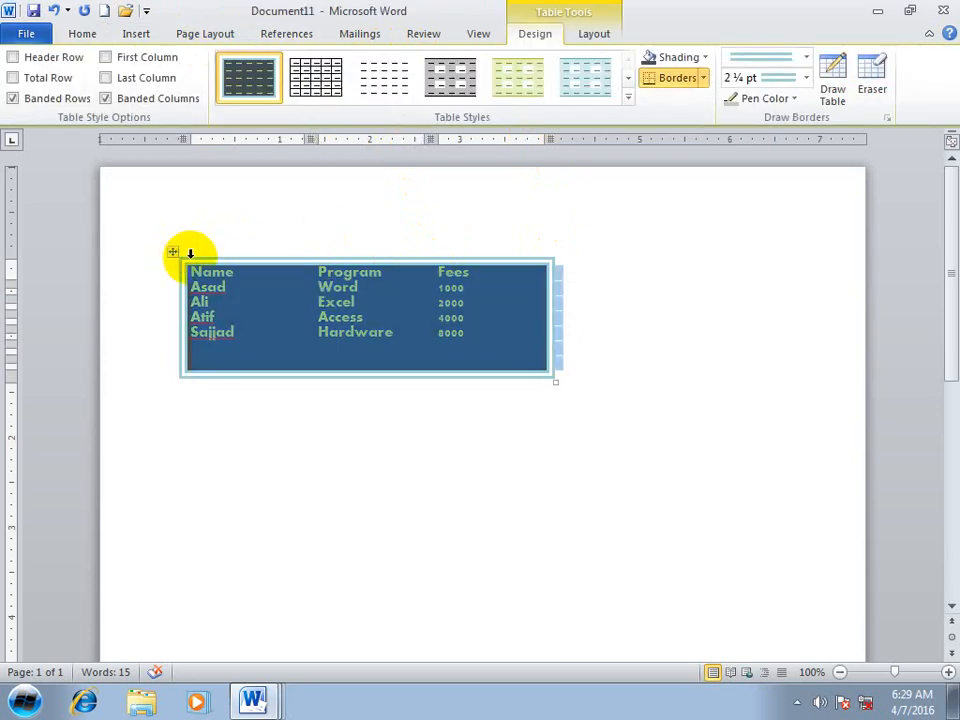
click(106, 57)
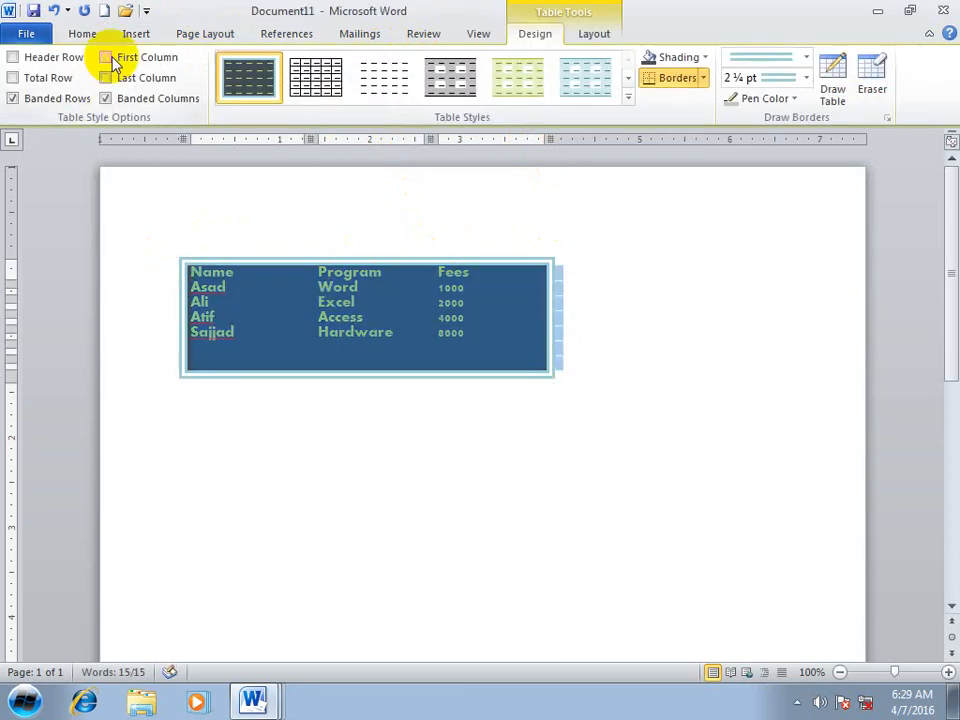
click(106, 57)
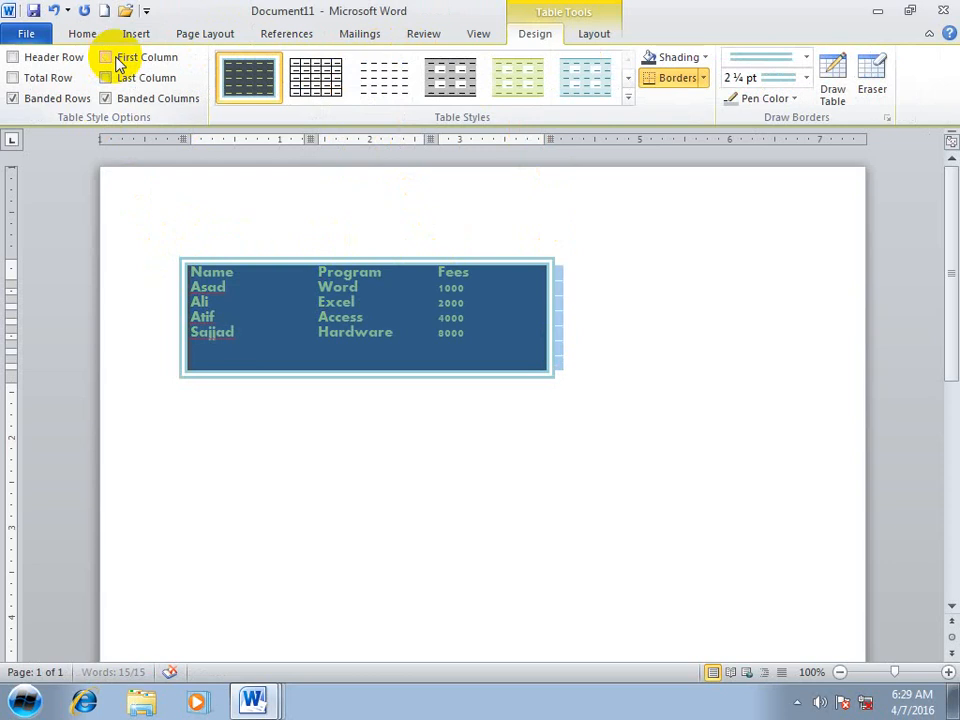
click(629, 99)
click(574, 253)
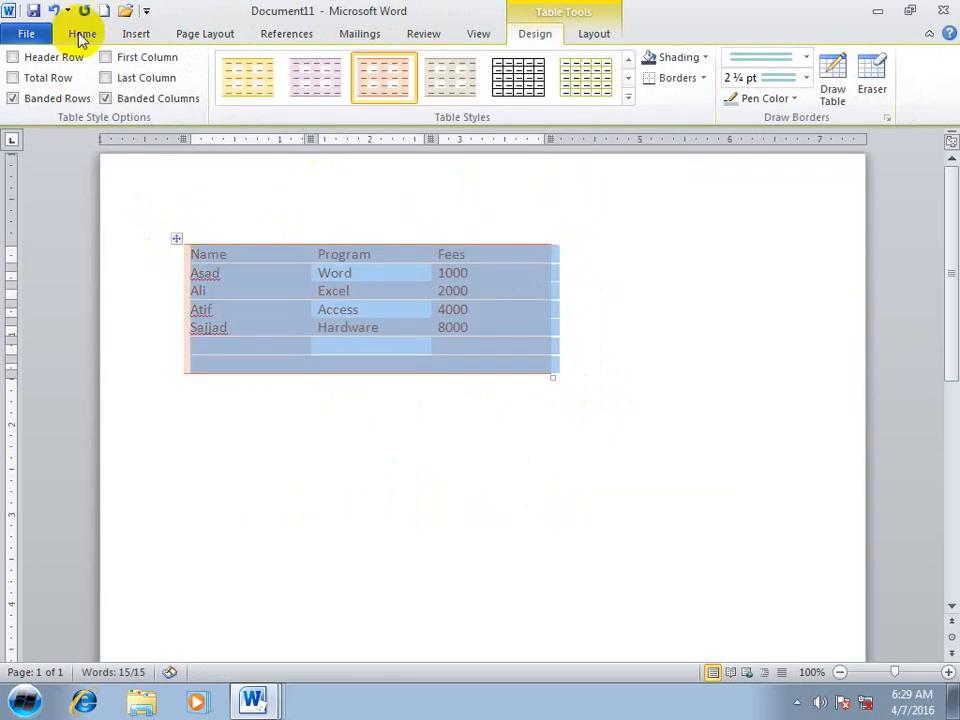
Step: Try the First Column option on the table, switch it off again, and leave the Last Column option on
click(106, 57)
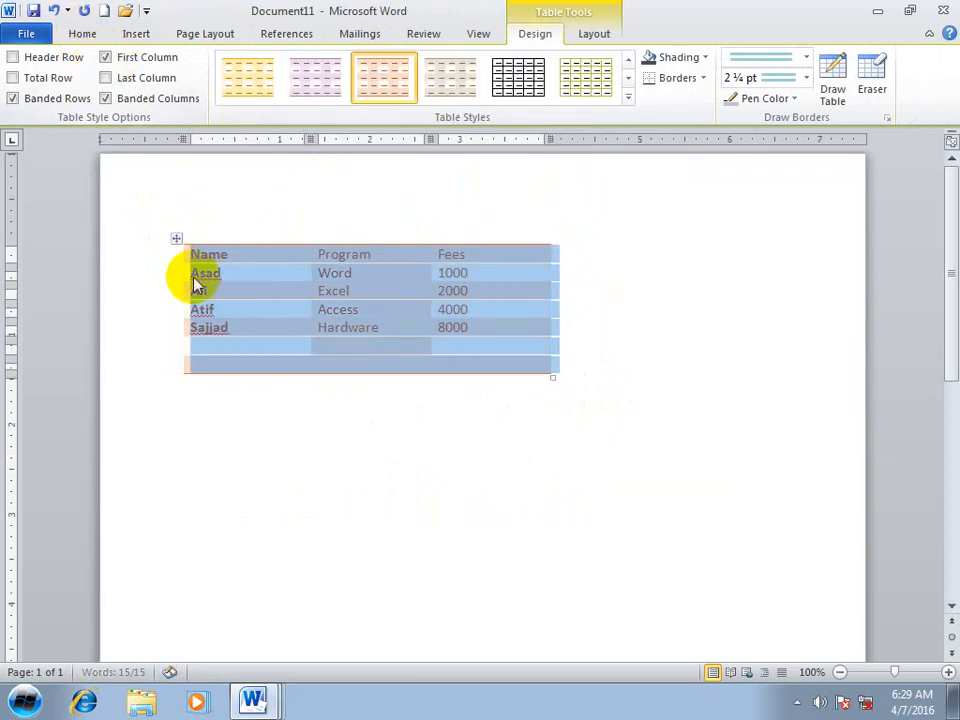
click(112, 57)
click(124, 78)
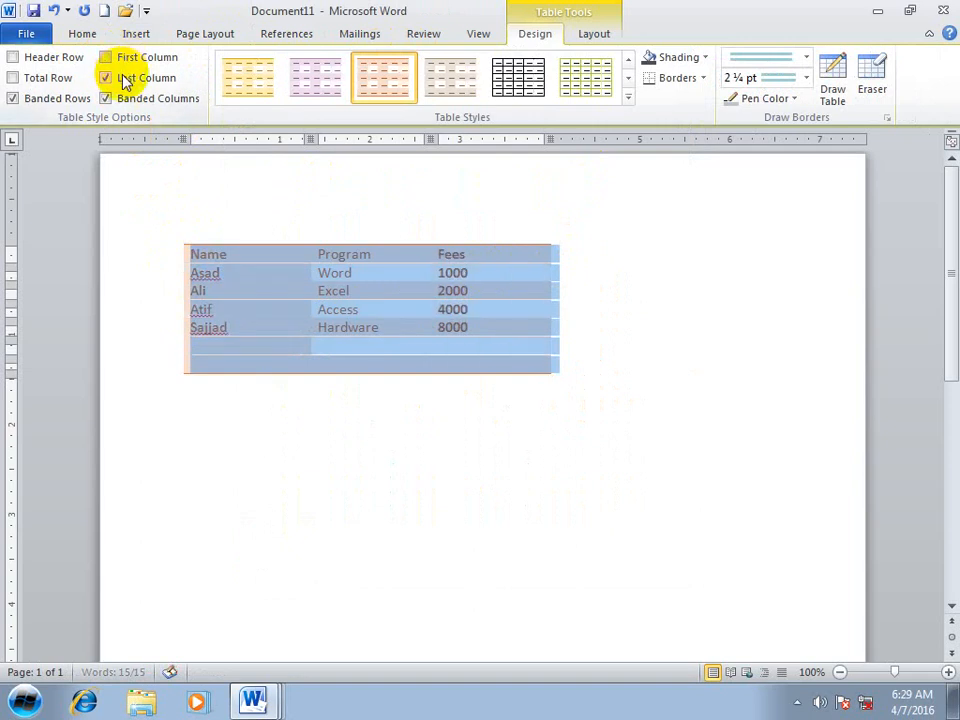
click(125, 80)
click(124, 80)
click(560, 342)
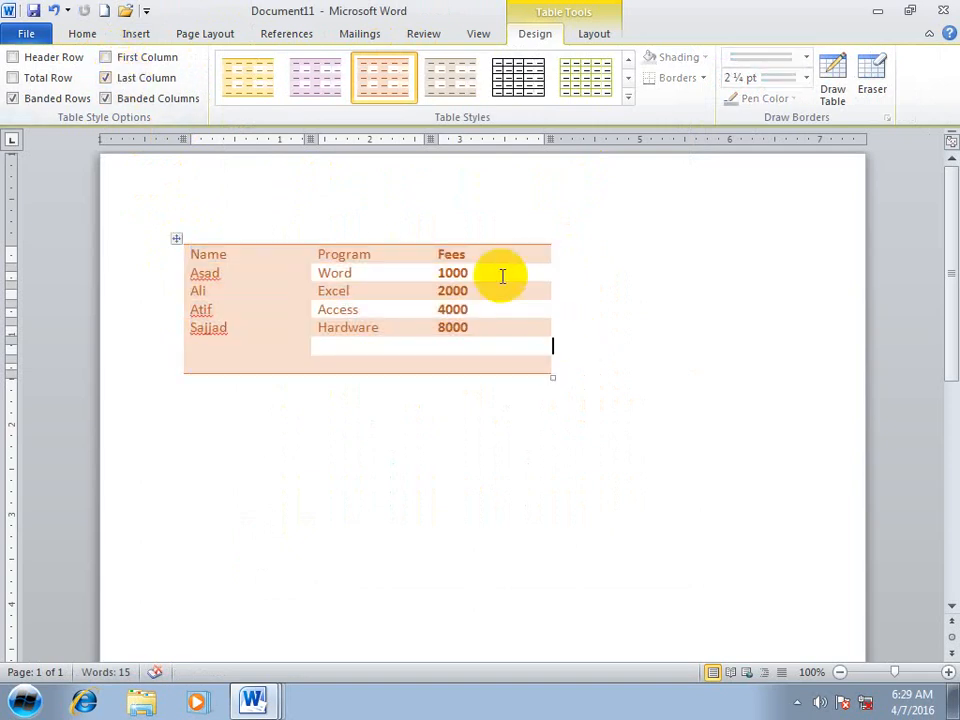
Step: Turn the Banded Columns option off for the whole table to compare, and switch it back on
click(177, 239)
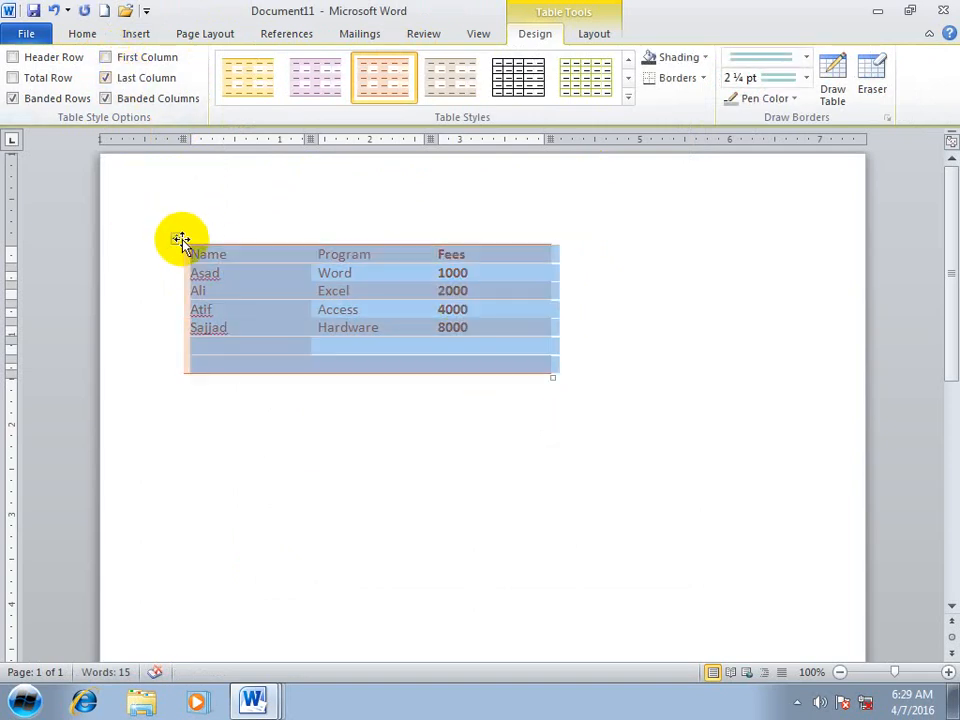
click(106, 98)
click(264, 258)
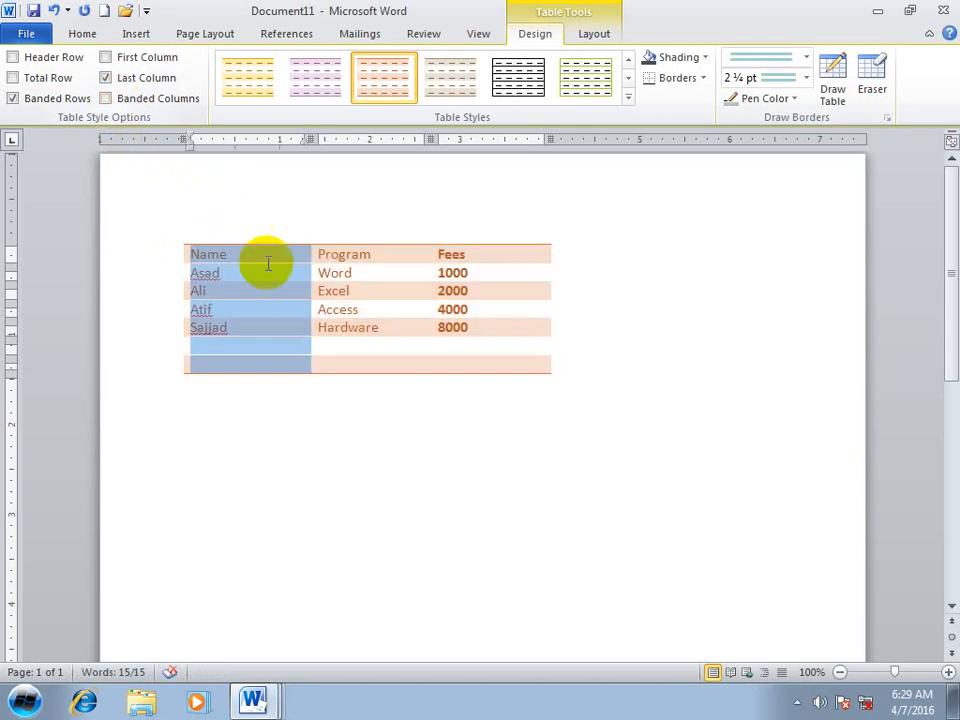
click(396, 378)
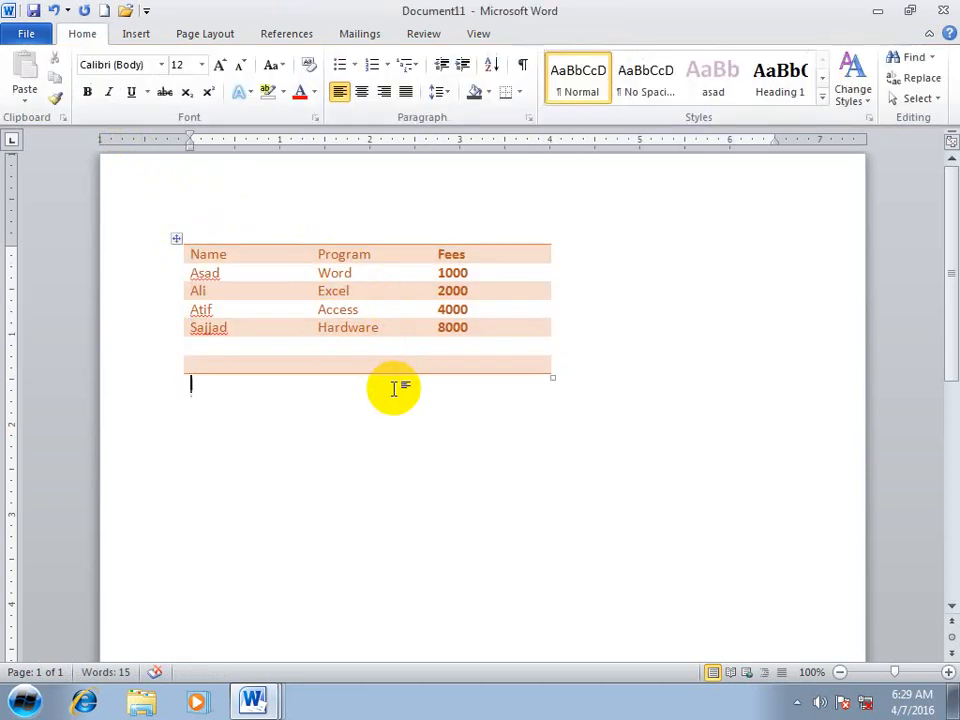
click(177, 239)
click(106, 77)
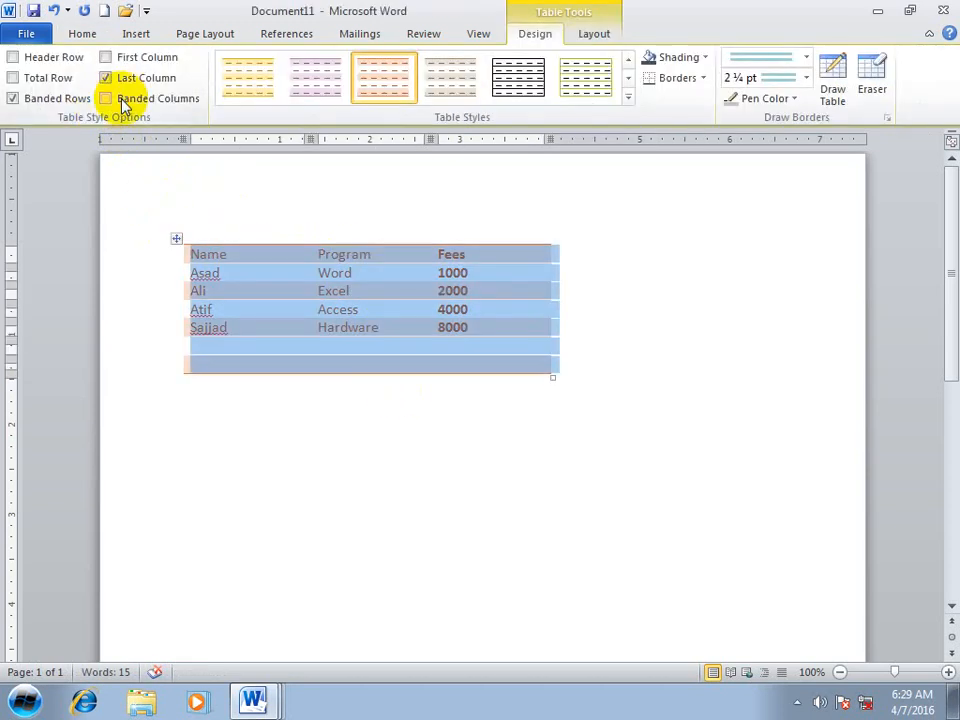
Step: Turn on the Header Row option for the table, switching it off and on to compare
click(14, 58)
click(364, 330)
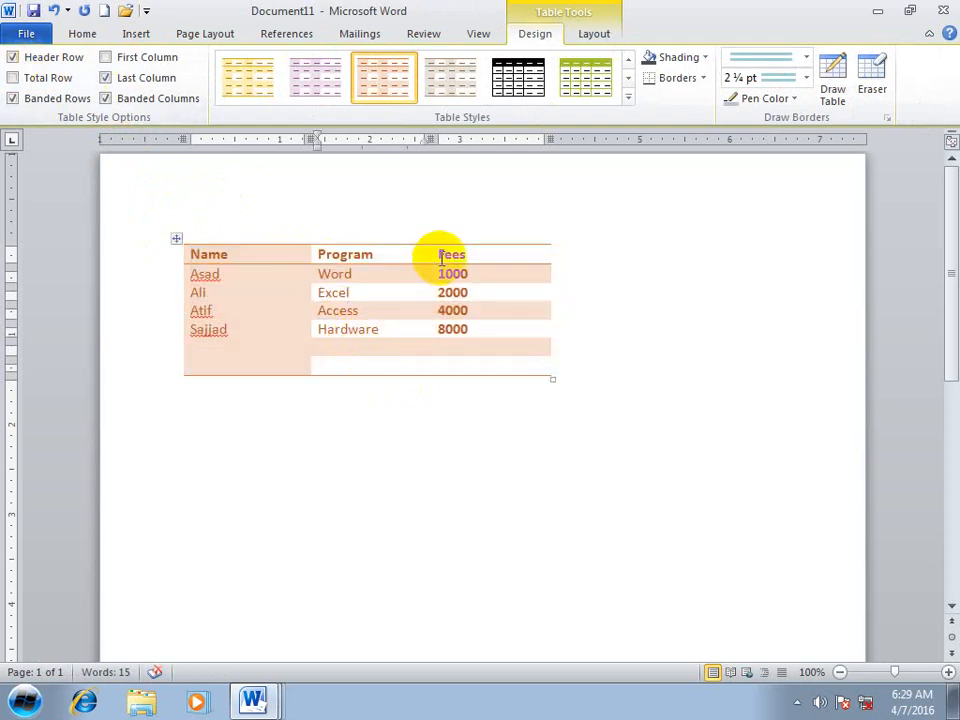
click(22, 57)
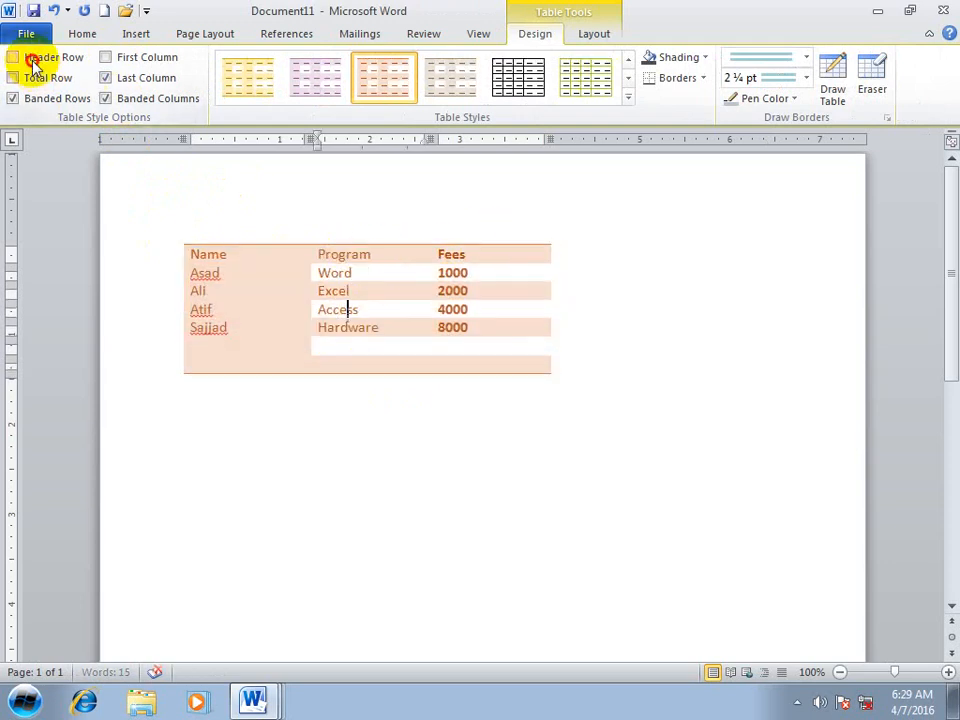
click(22, 57)
Step: Switch the Total Row option on and off for the whole table to compare, leaving it off
click(30, 81)
click(30, 81)
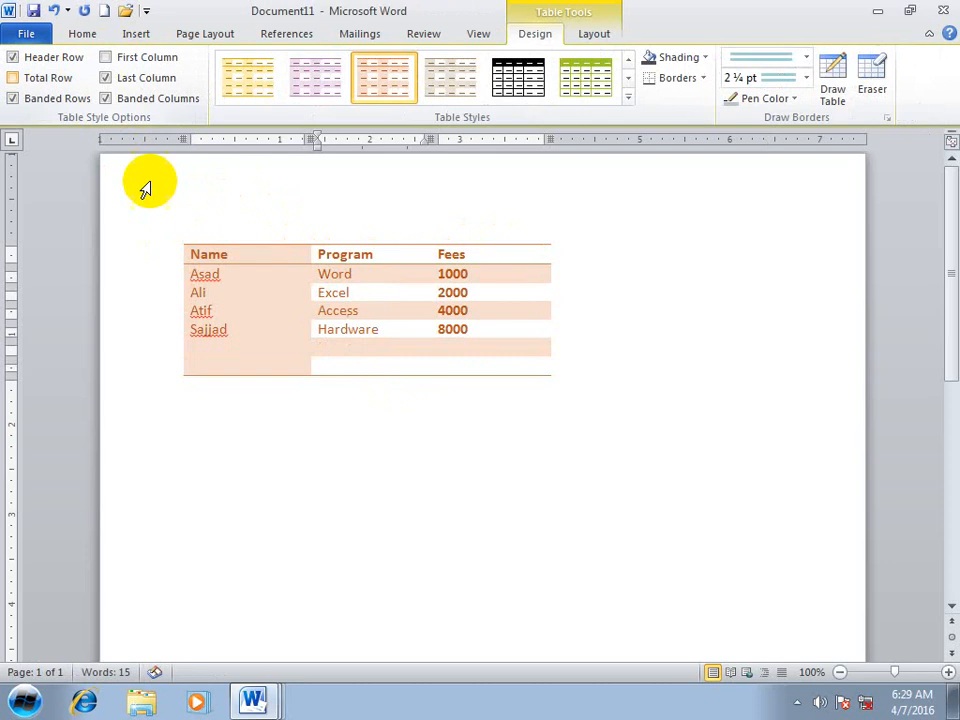
click(177, 239)
click(12, 79)
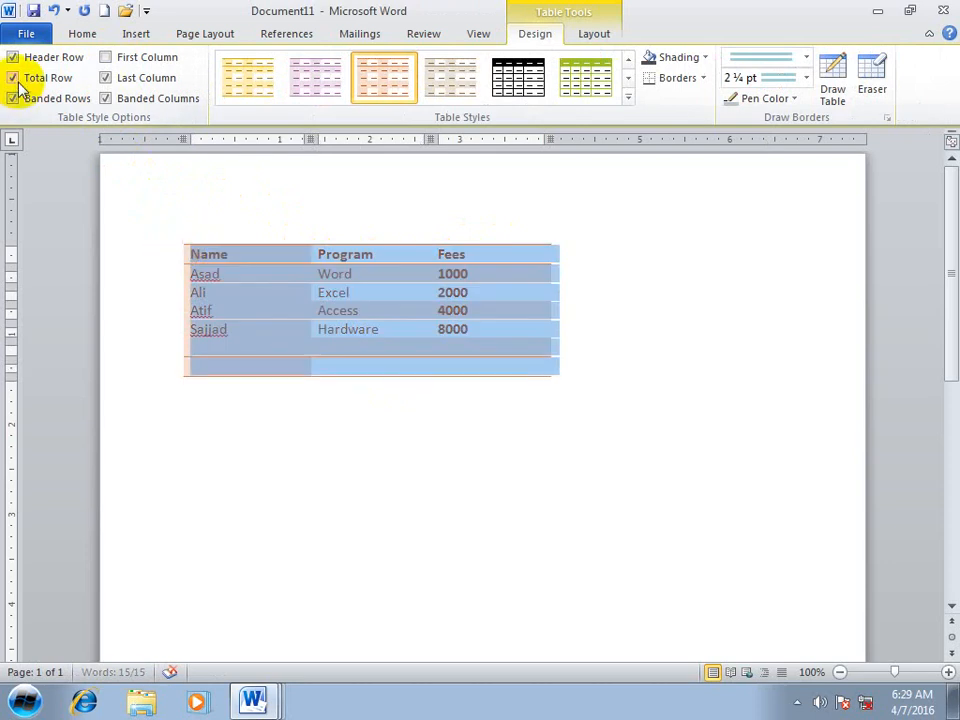
click(12, 79)
click(17, 81)
click(17, 81)
click(17, 81)
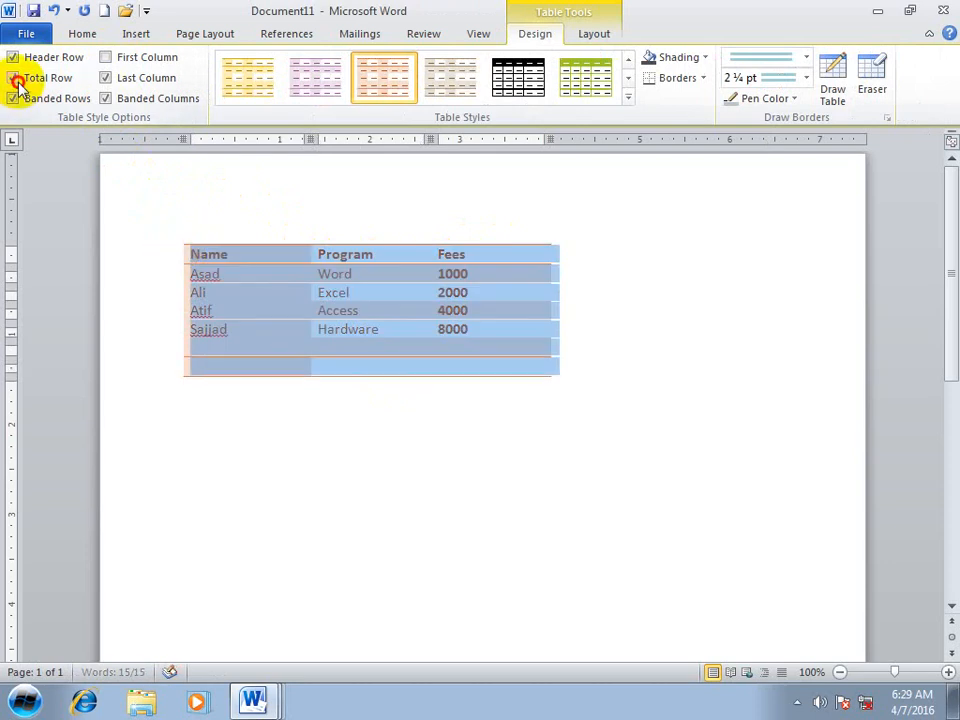
click(17, 81)
Step: Turn off the Banded Rows option for the table and deselect it
click(31, 97)
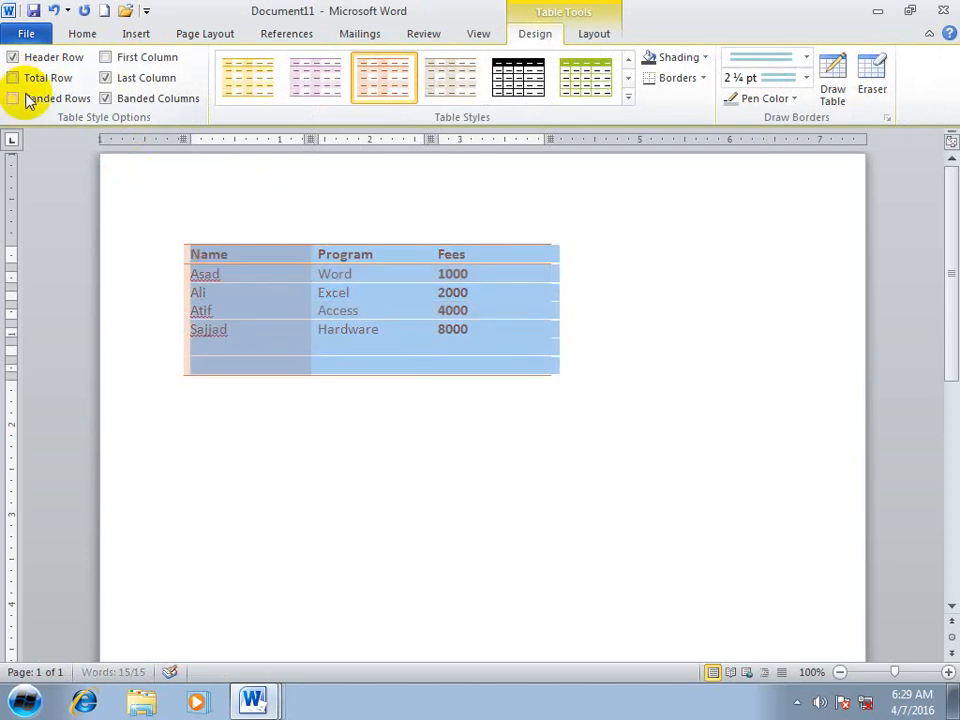
click(527, 391)
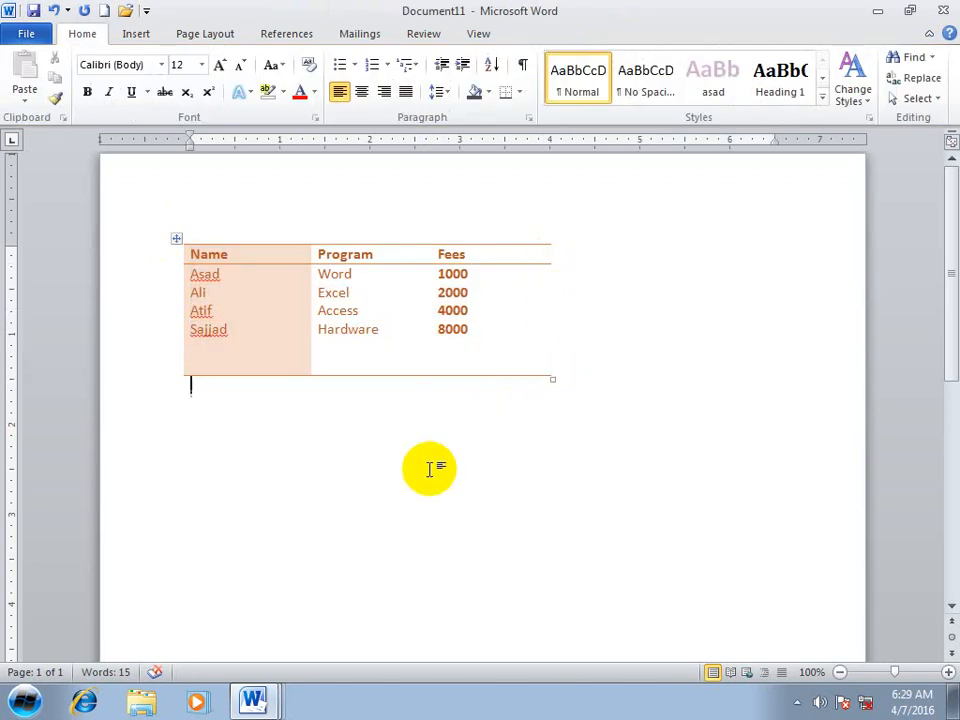
click(184, 254)
click(381, 418)
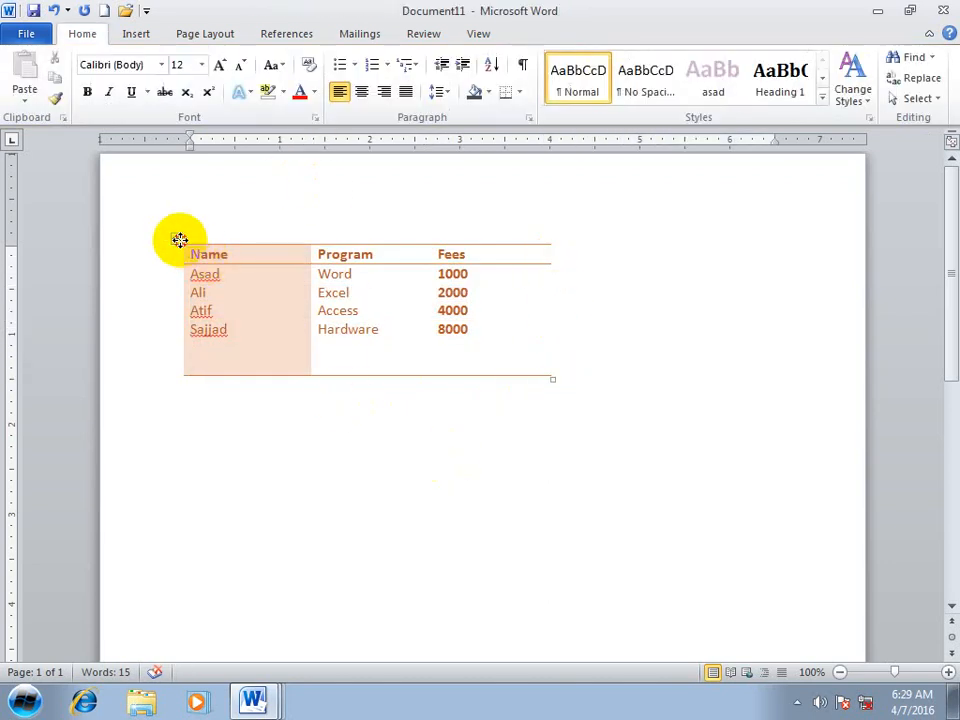
click(180, 240)
click(266, 420)
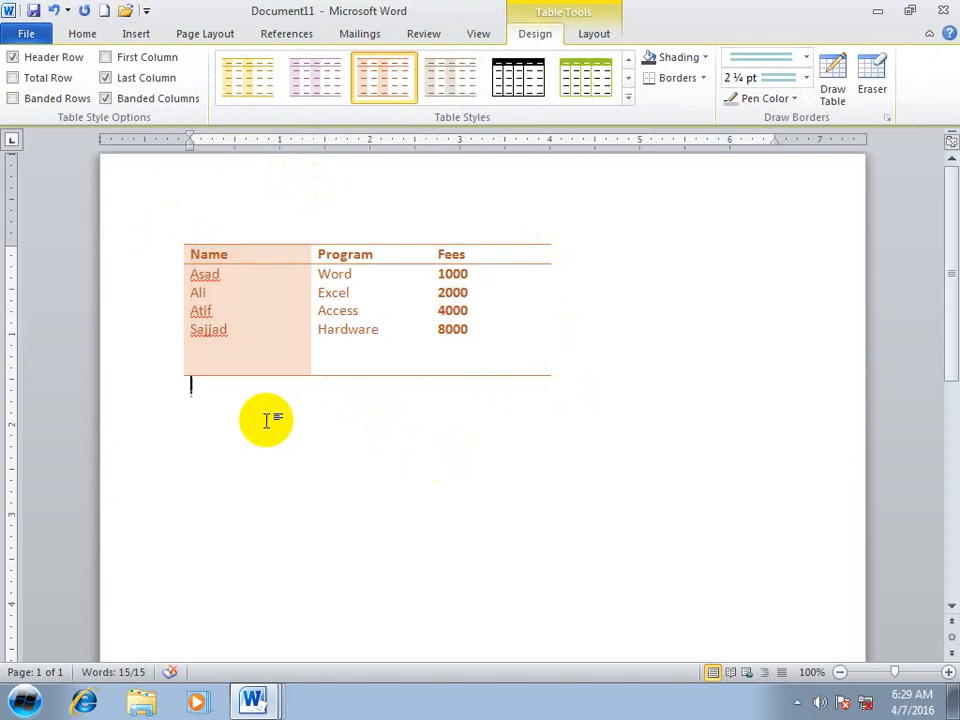
Step: Create a new blank document and enter "Name,program,fees" on one line and a first name followed by ".word,1000" on the next
key(ctrl+n)
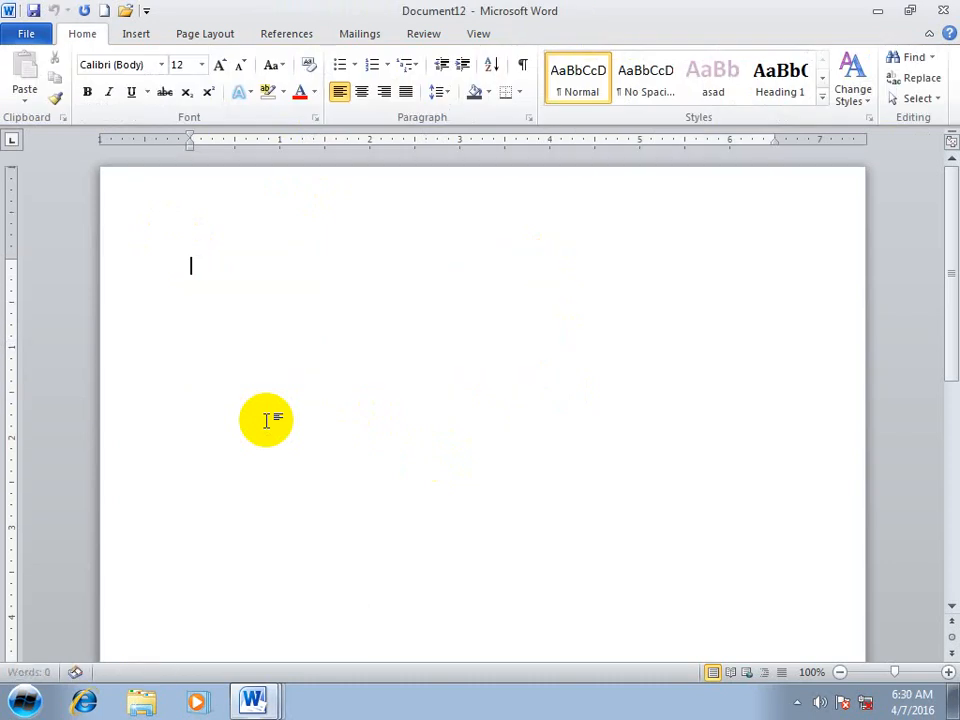
click(138, 35)
click(122, 100)
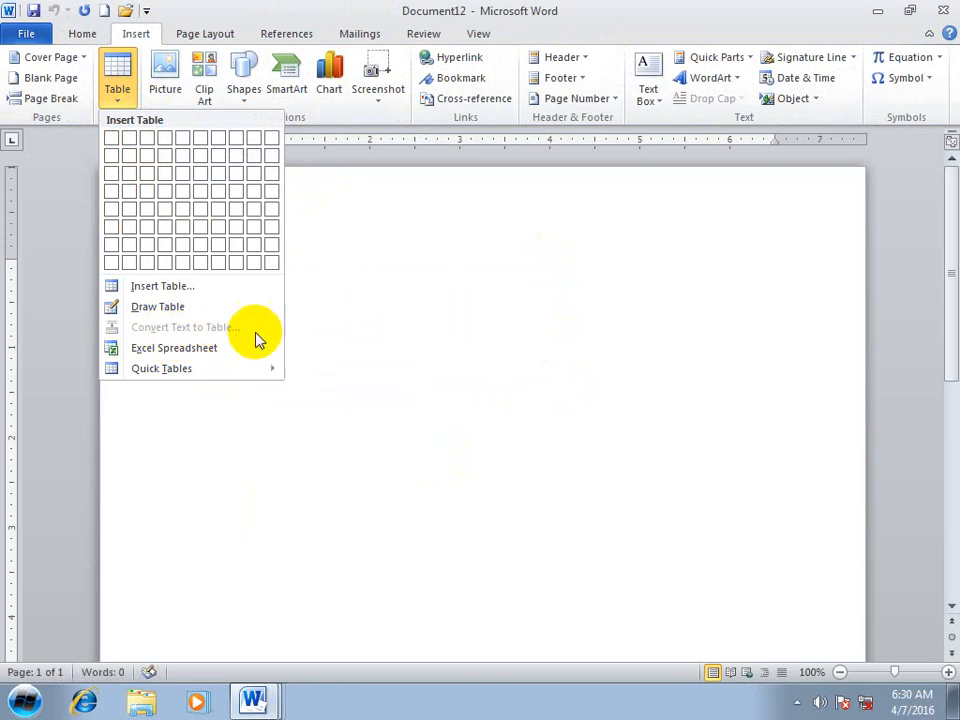
click(352, 322)
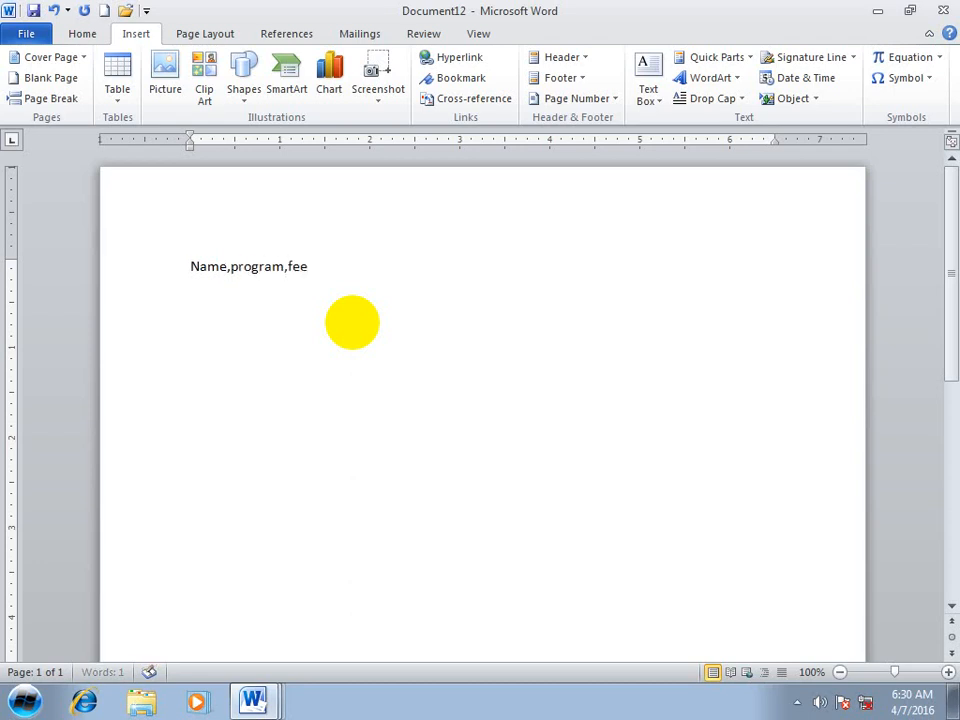
key(Return)
text(ad.word,1000)
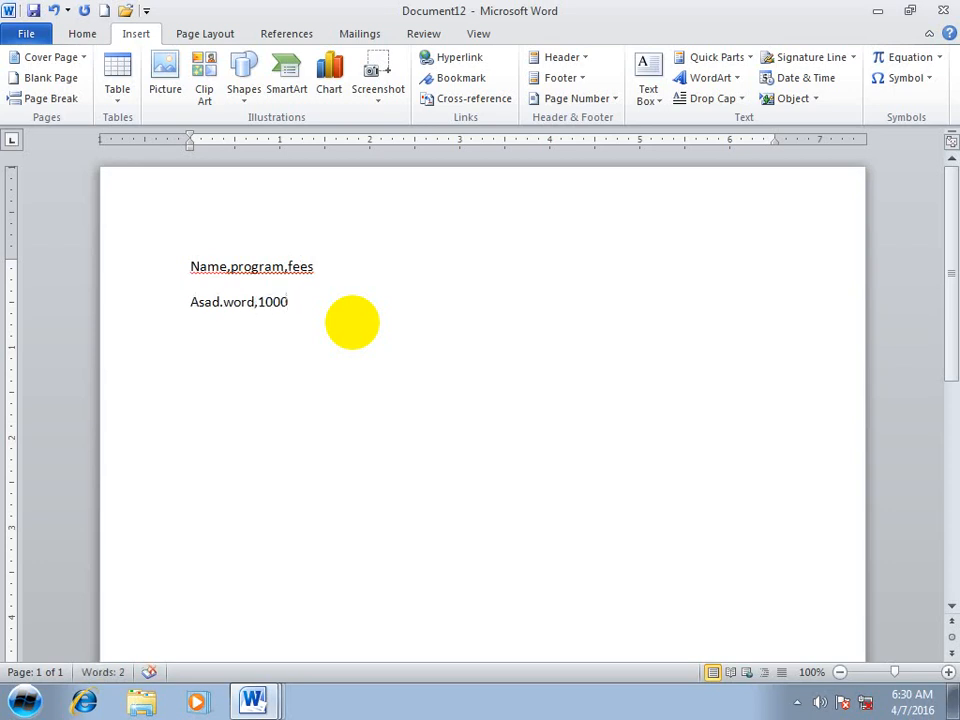
Step: Try converting both text lines into a 3-column table separated at commas, and undo the conversion
drag(289, 302, 190, 267)
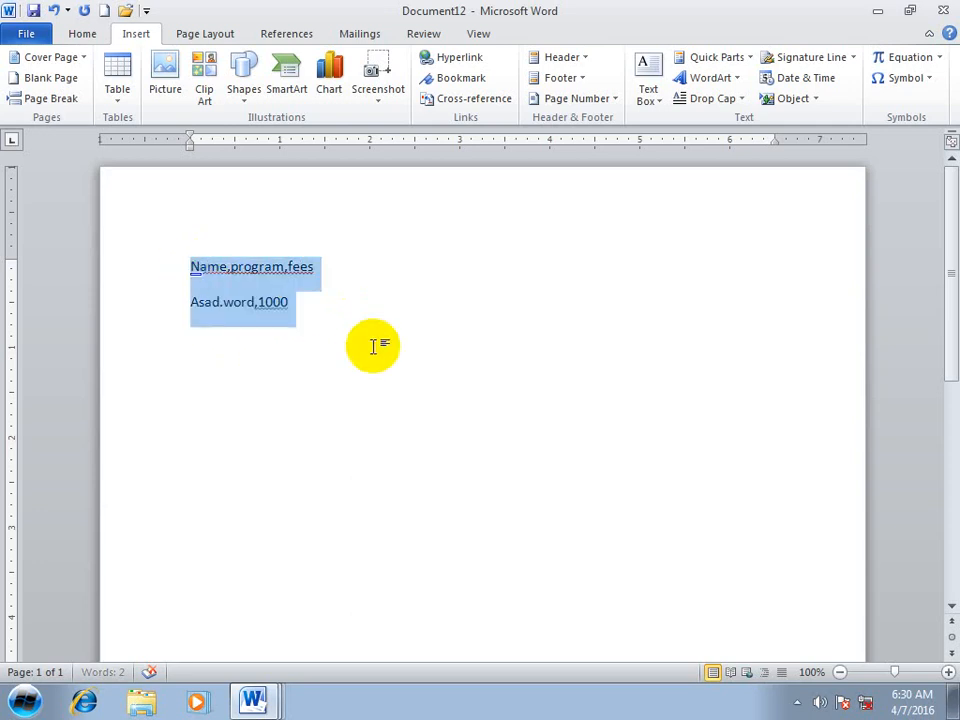
click(117, 95)
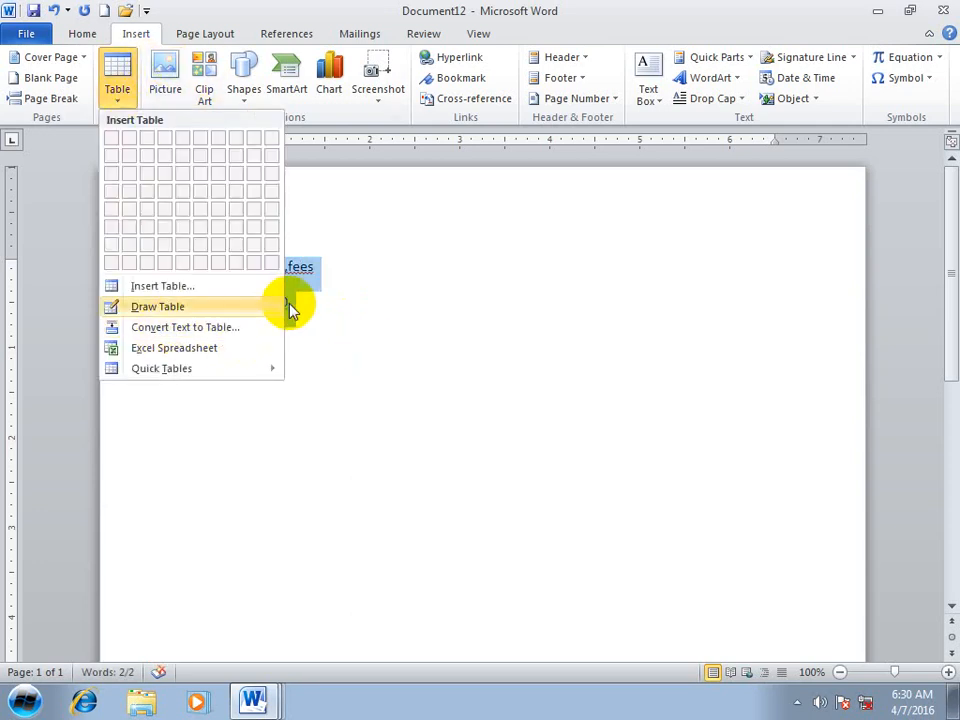
click(167, 327)
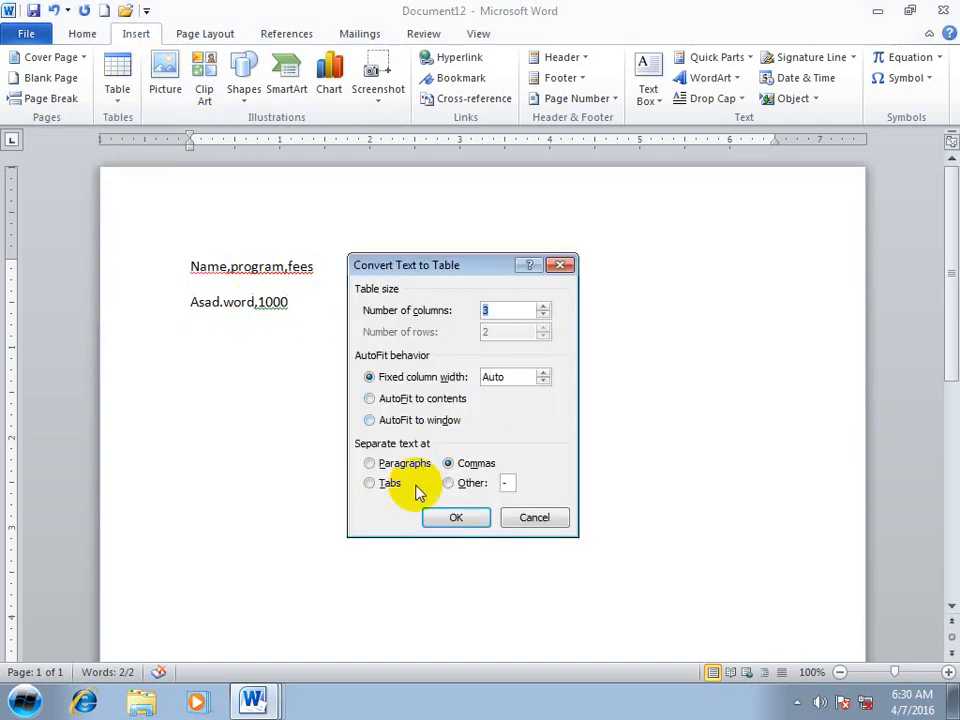
click(452, 516)
click(448, 286)
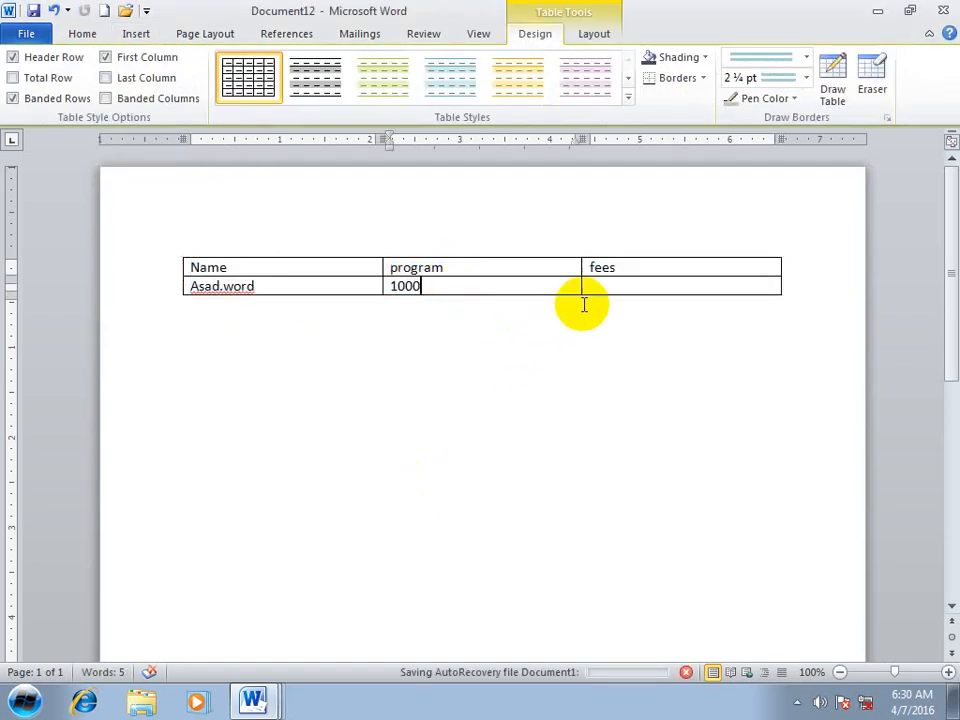
key(ctrl+z)
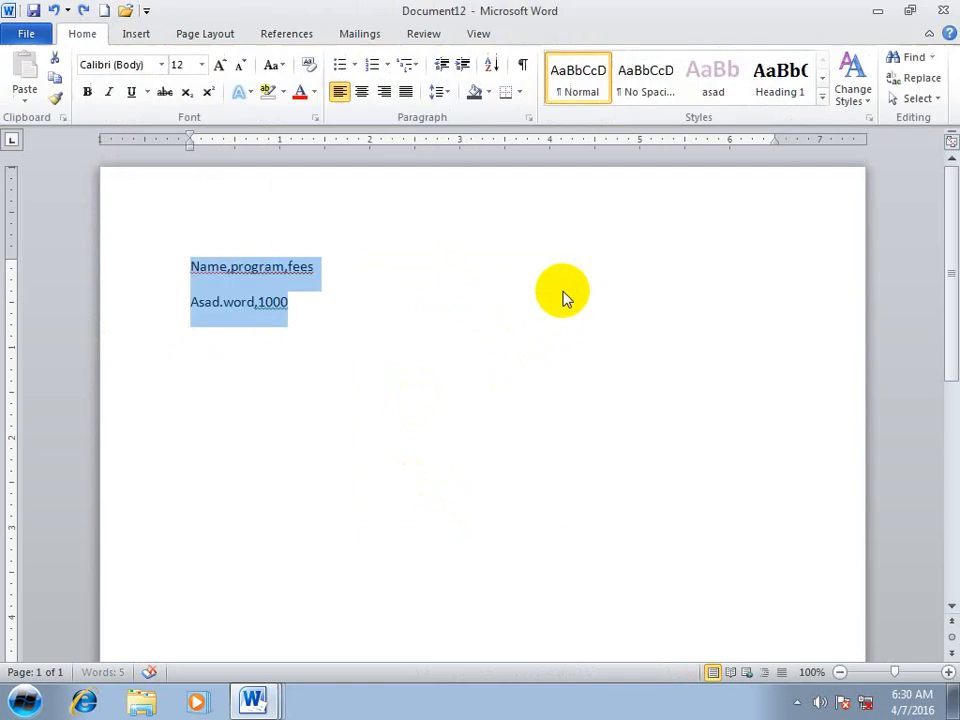
Step: Replace the period before "word" with a comma and convert both text lines into a 3-column table separated at commas
click(224, 304)
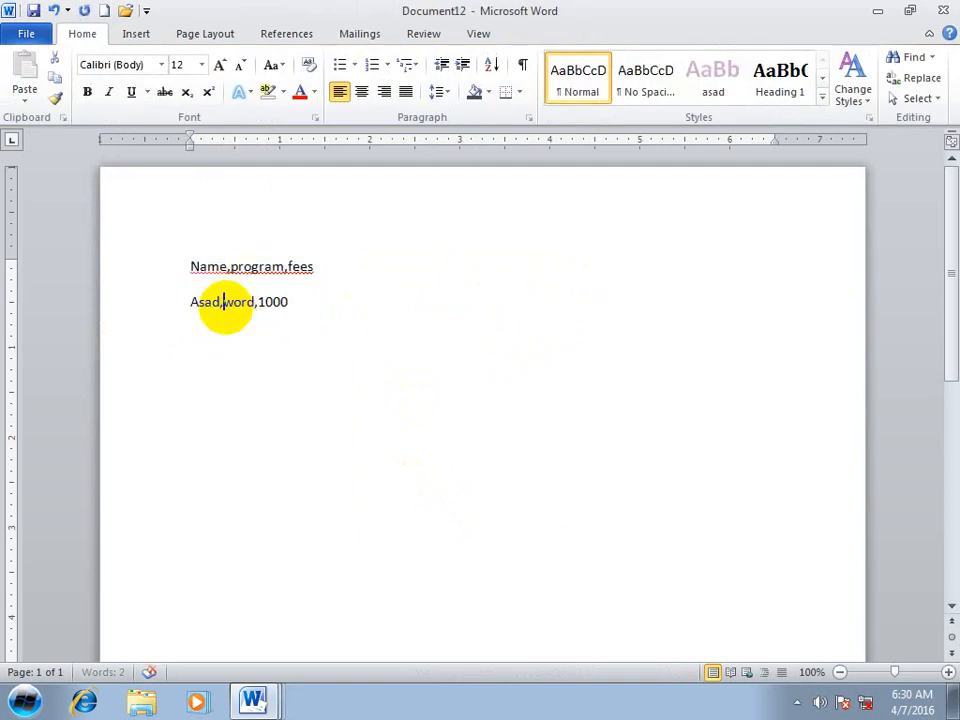
drag(326, 319, 165, 219)
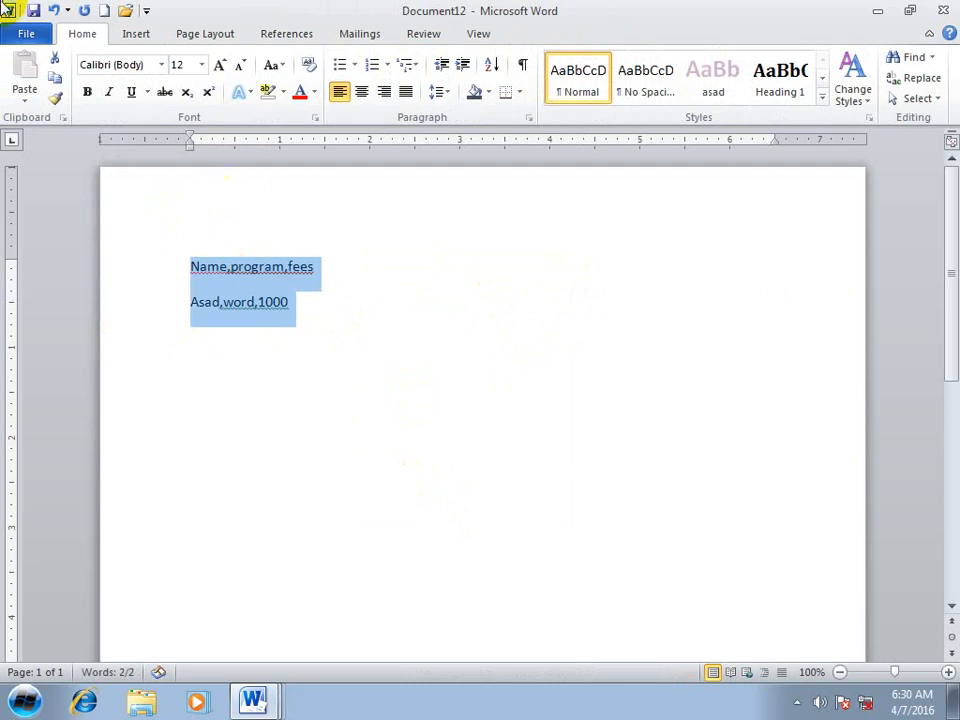
click(135, 38)
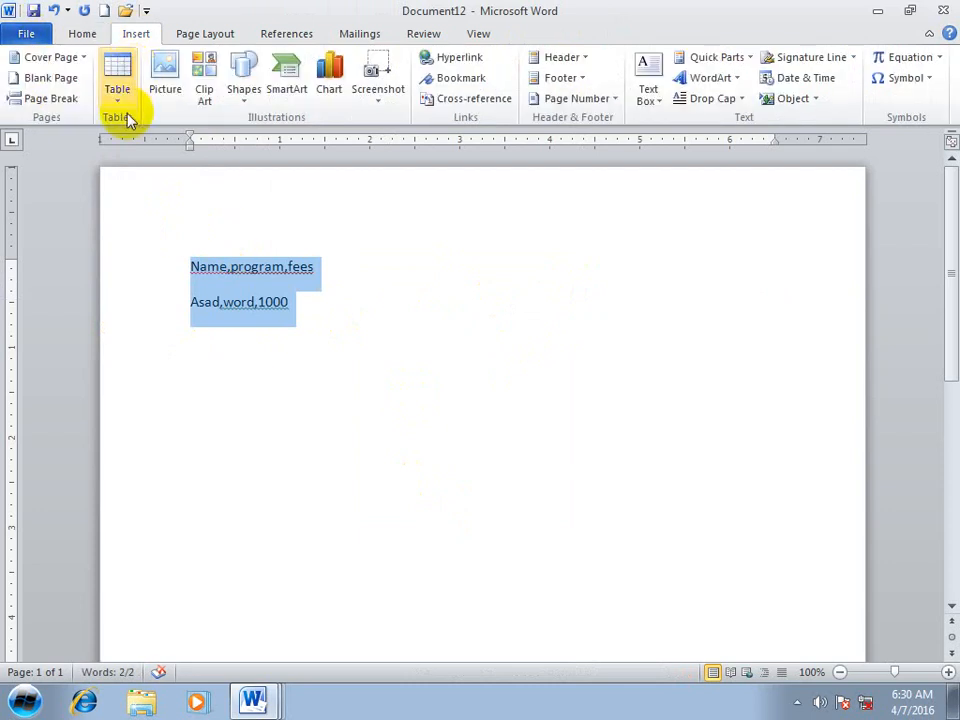
click(116, 92)
click(133, 326)
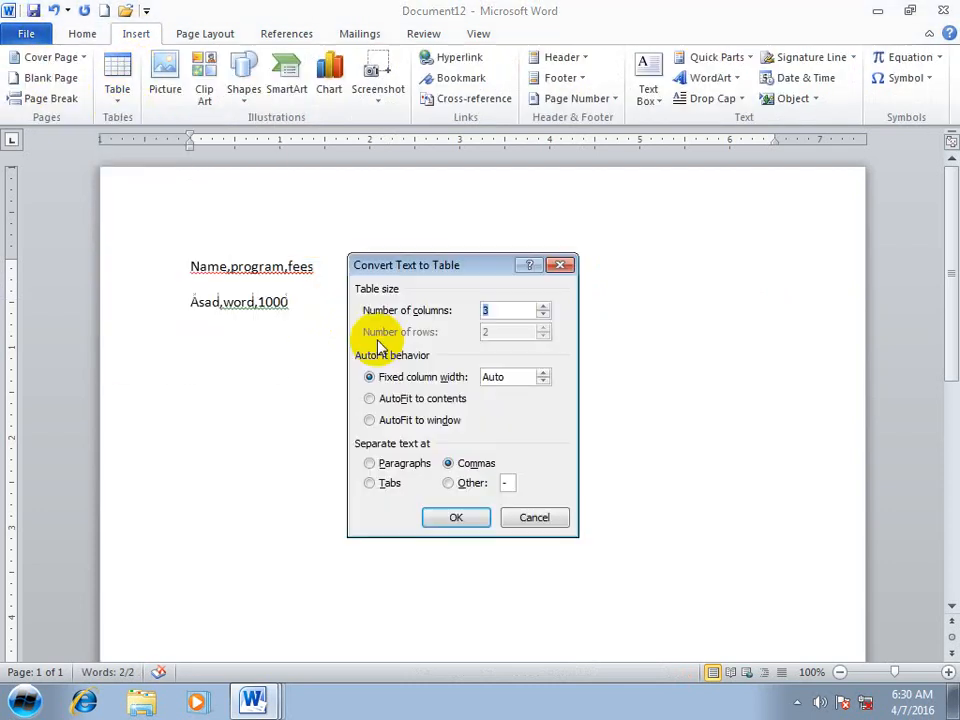
click(452, 517)
click(338, 404)
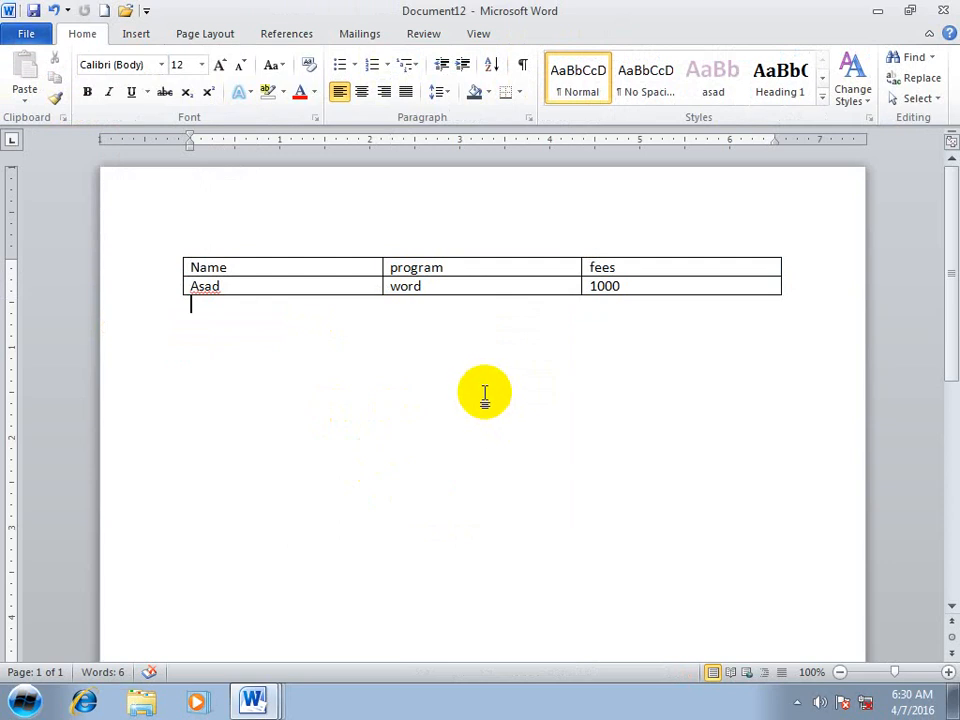
Step: Add 13 empty rows below the last row of the converted table
click(639, 287)
key(Tab)
key(Tab)
key(Tab)
key(Tab)
key(Tab)
key(Tab)
key(Tab)
key(Tab)
key(Tab)
key(Tab)
key(Tab)
key(Tab)
key(Tab)
key(Tab)
key(Tab)
key(Tab)
key(Tab)
key(Tab)
key(Tab)
key(Tab)
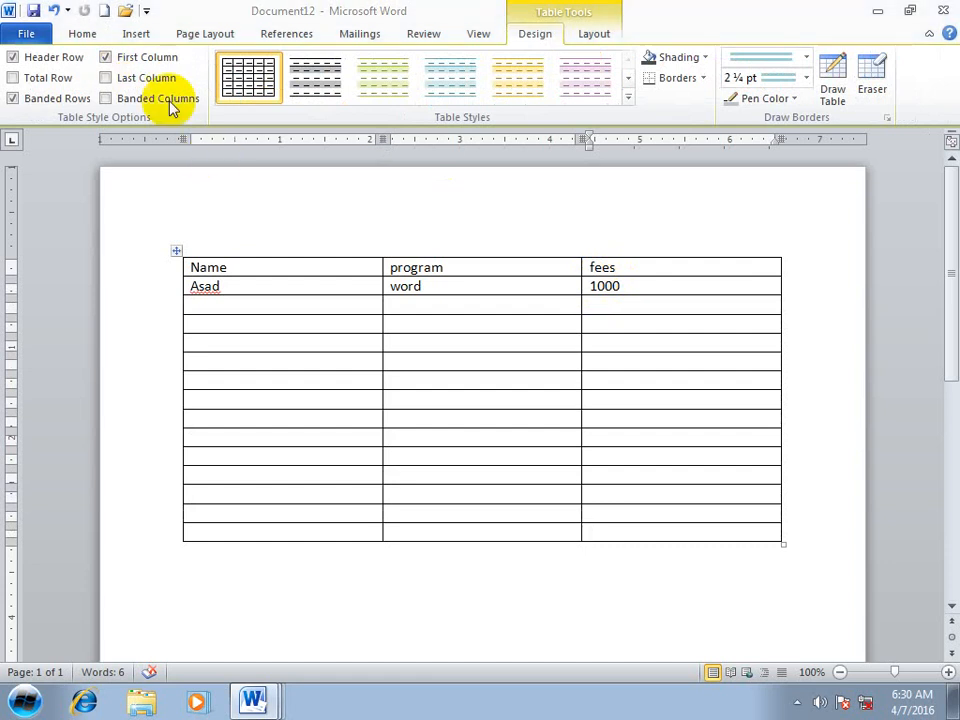
Step: Embed an Excel spreadsheet in a new blank document and shrink it to columns A–C and rows 1–4
key(ctrl+n)
click(136, 34)
click(118, 92)
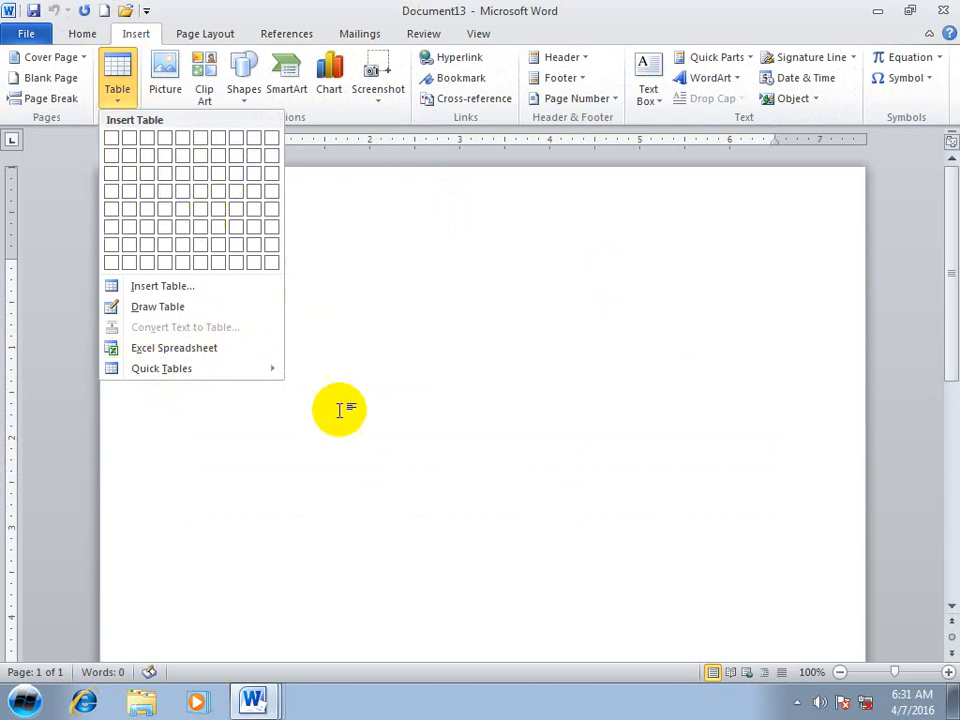
click(240, 290)
click(115, 112)
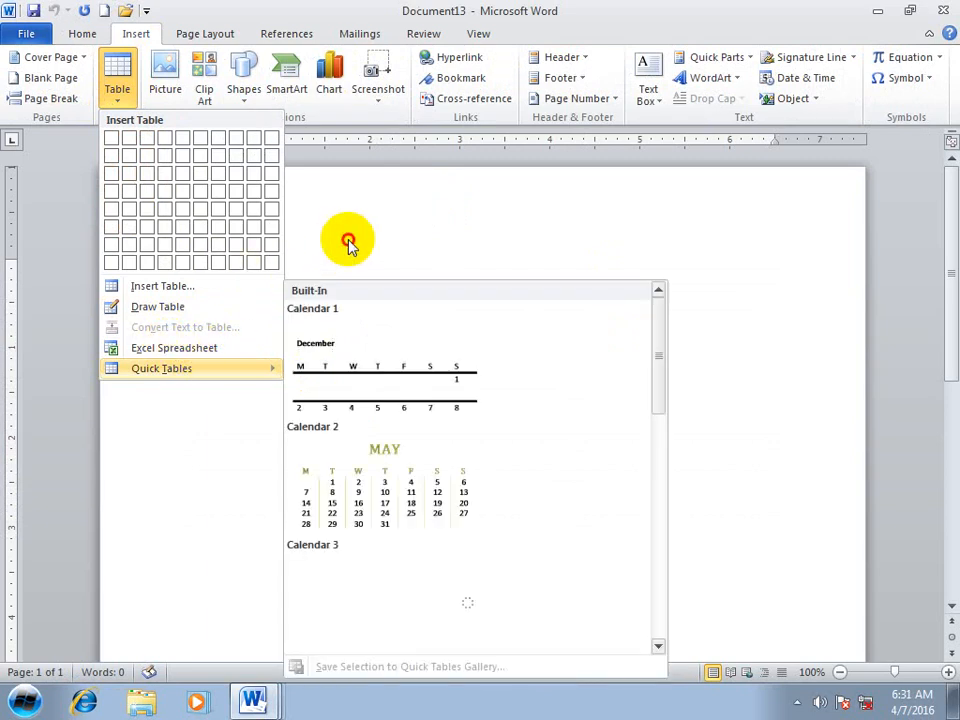
click(793, 440)
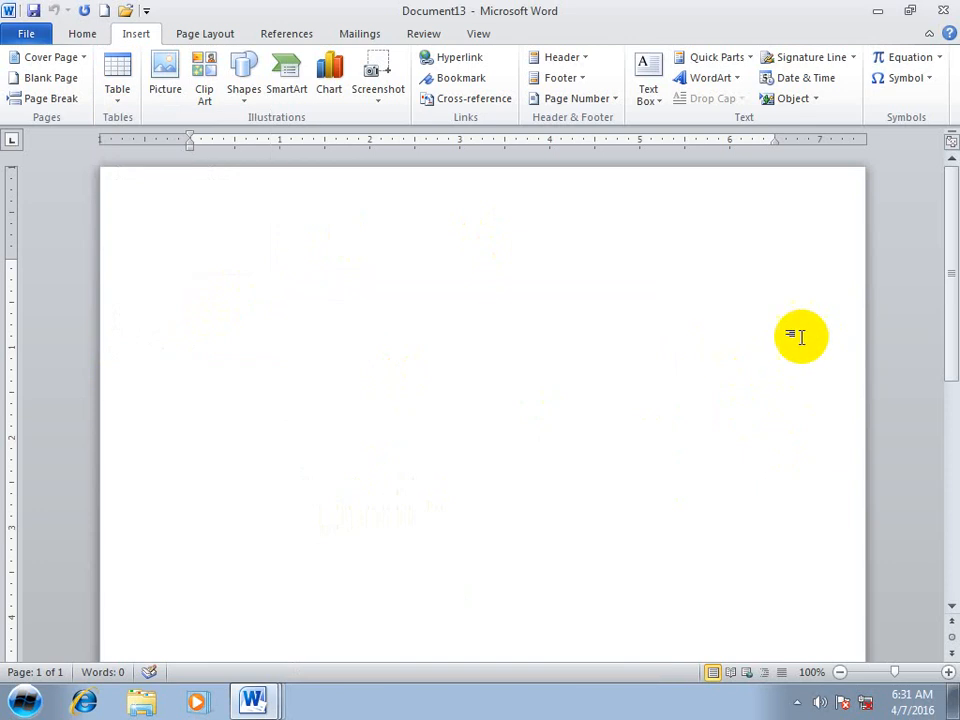
click(117, 90)
click(125, 348)
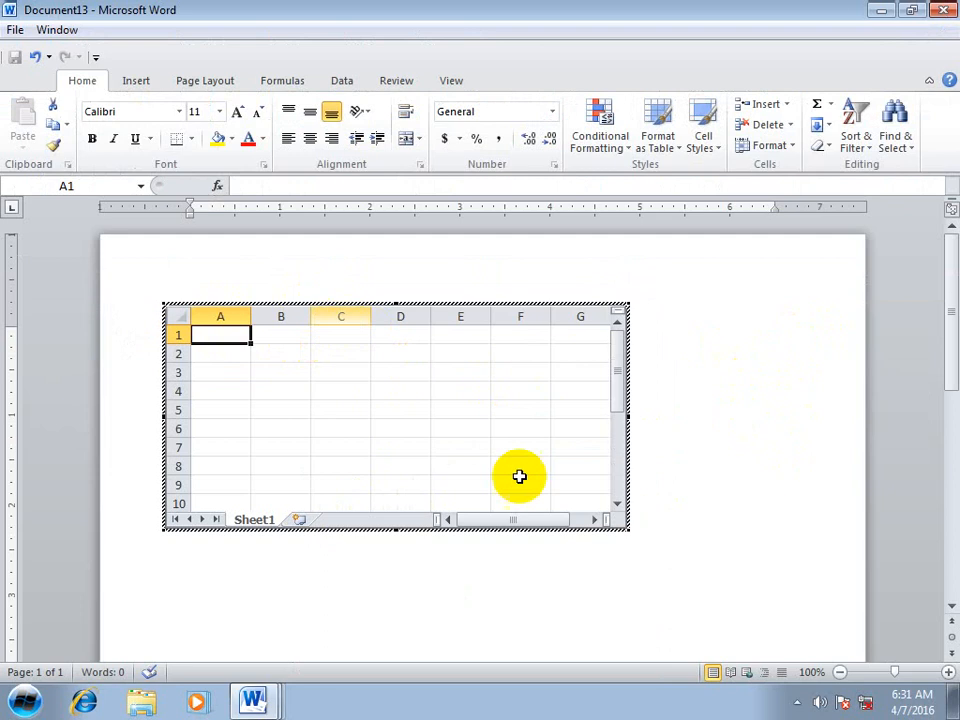
drag(628, 530, 408, 422)
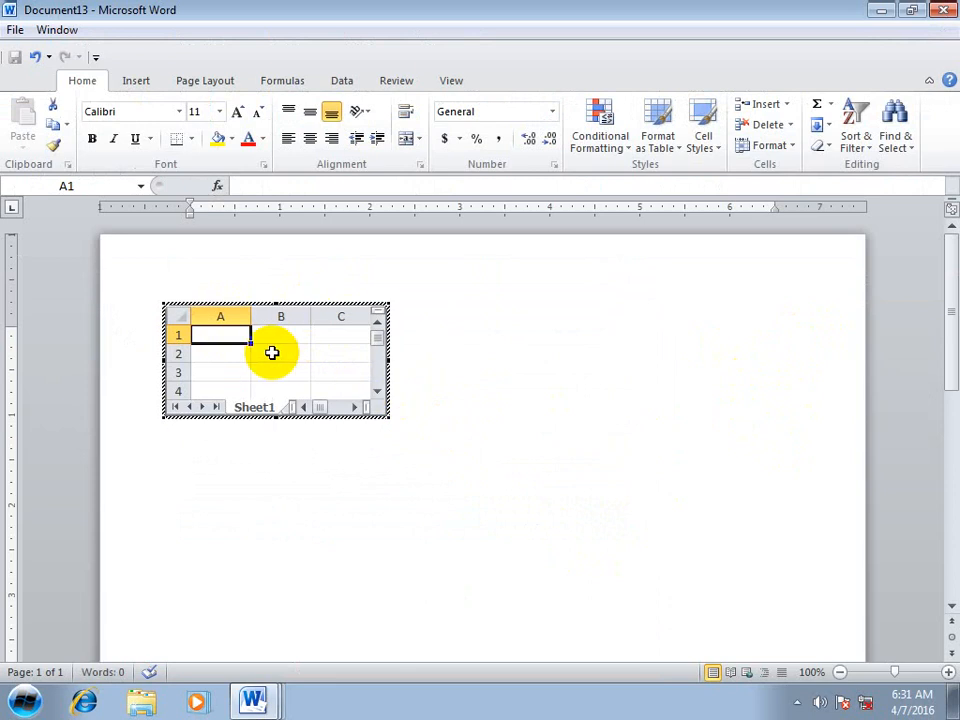
Step: Enter the headings "name", "program" and "fees" in cells A1 to C1 of the embedded spreadsheet
text(name)
key(Tab)
text(prog)
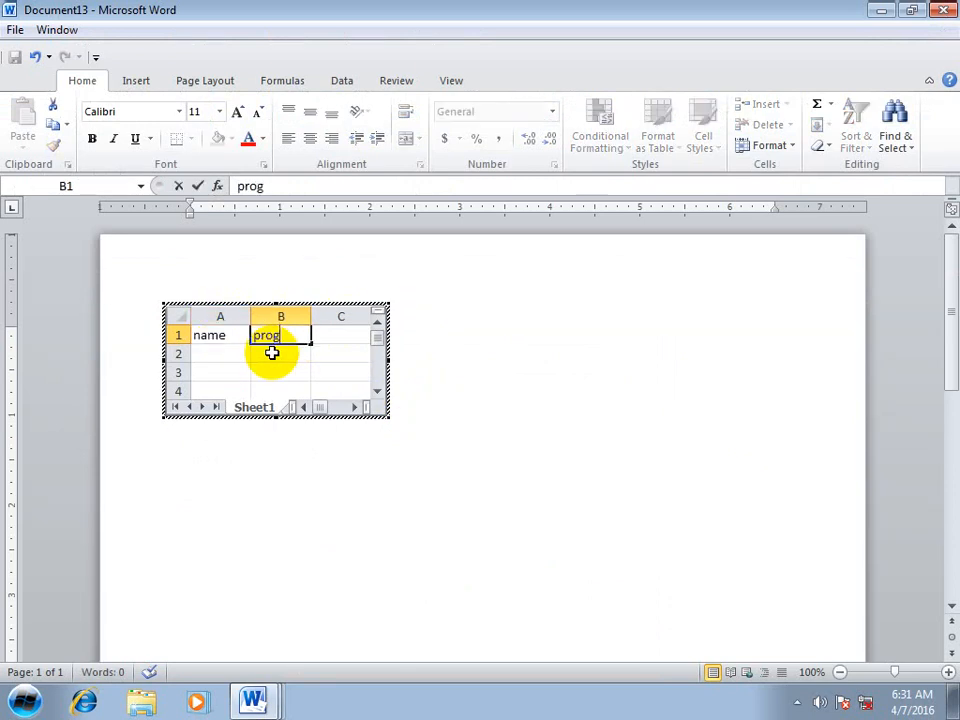
text(ram)
key(Tab)
text(fe)
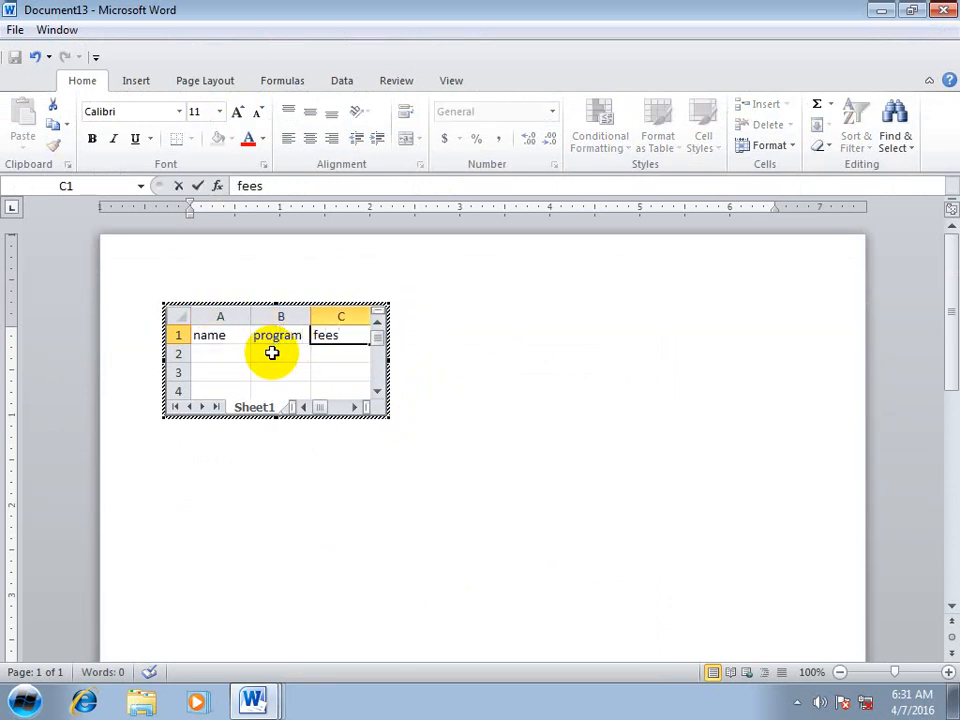
key(Return)
Step: Fill row 2 of the spreadsheet with a first name, "word" and 1000
text(asad)
key(Tab)
text(wop)
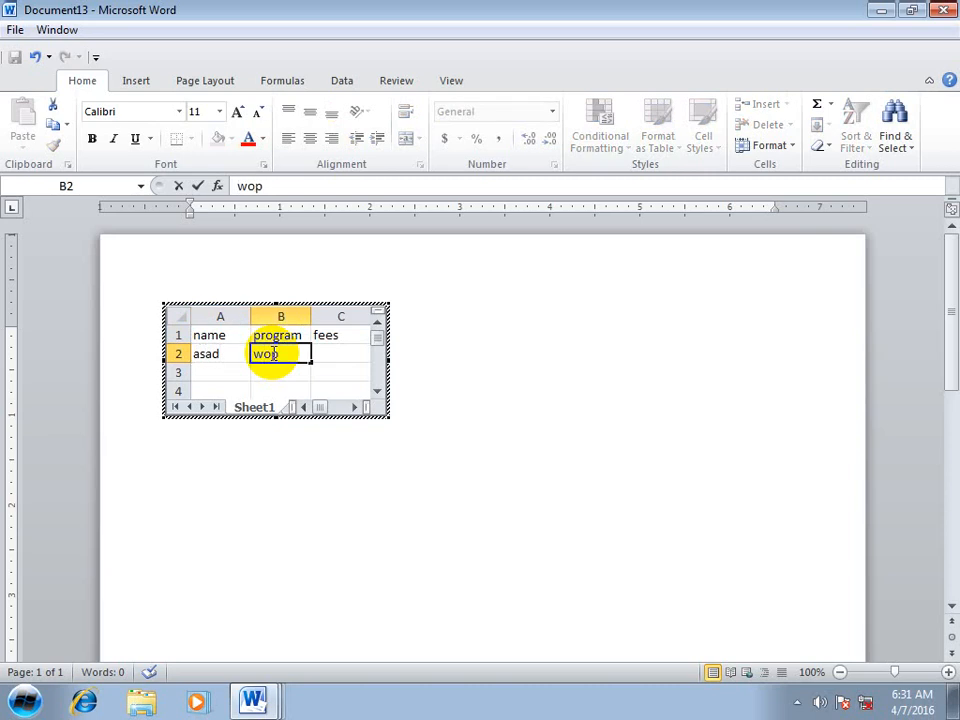
key(Tab)
text(10)
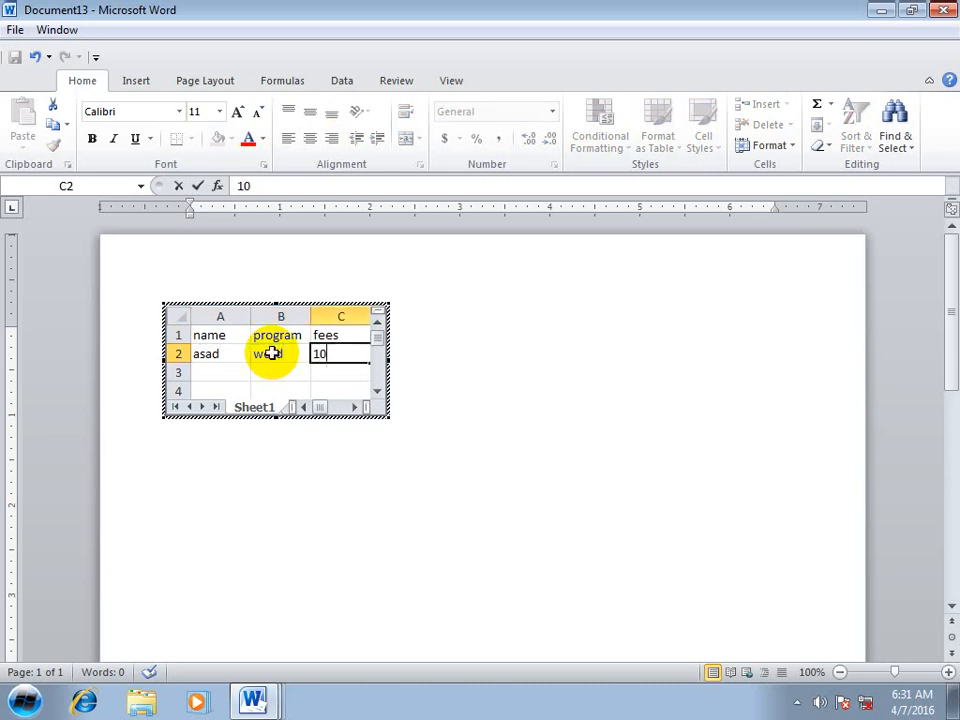
key(Return)
key(Up)
Step: Fill row 3 of the spreadsheet with another first name, "excel" and 2000
text(at)
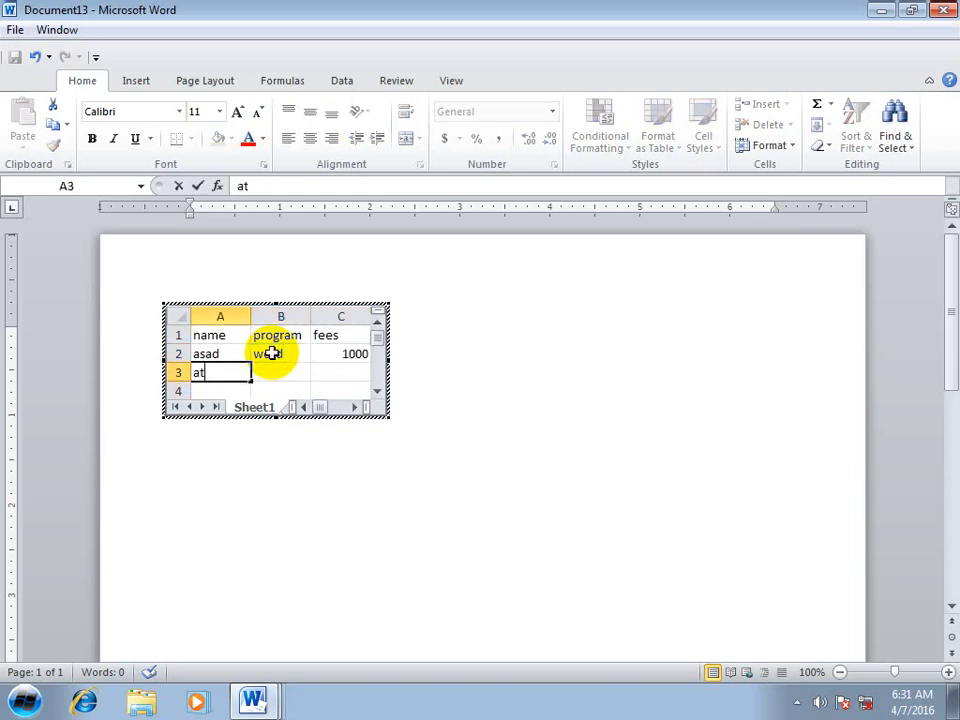
text(if)
key(Tab)
text(e)
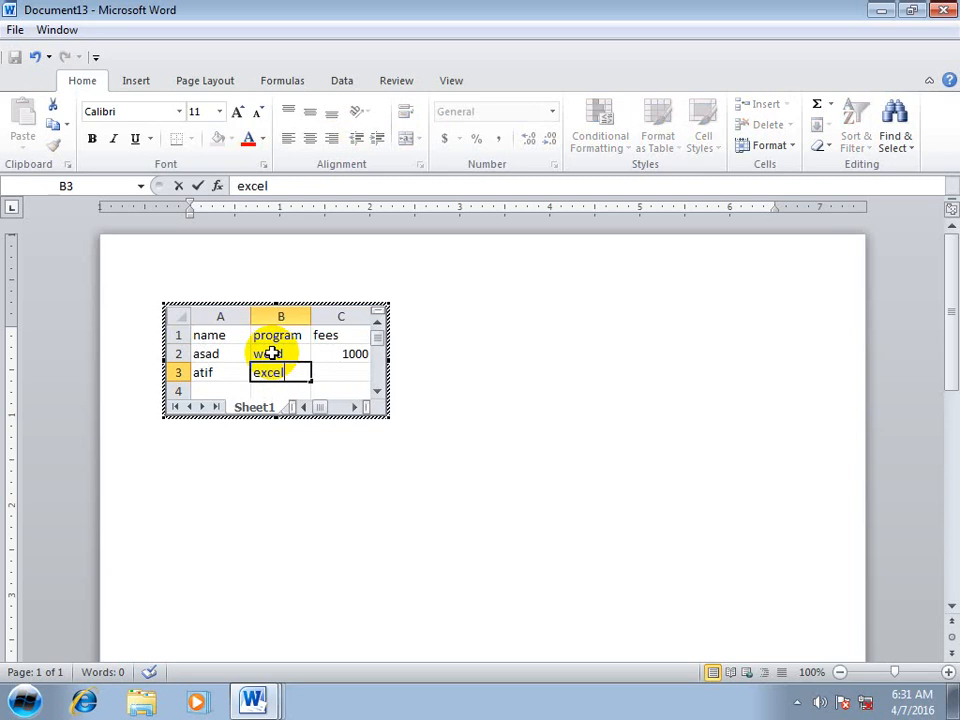
text(xcel)
key(Tab)
text(2000)
key(shift+Tab)
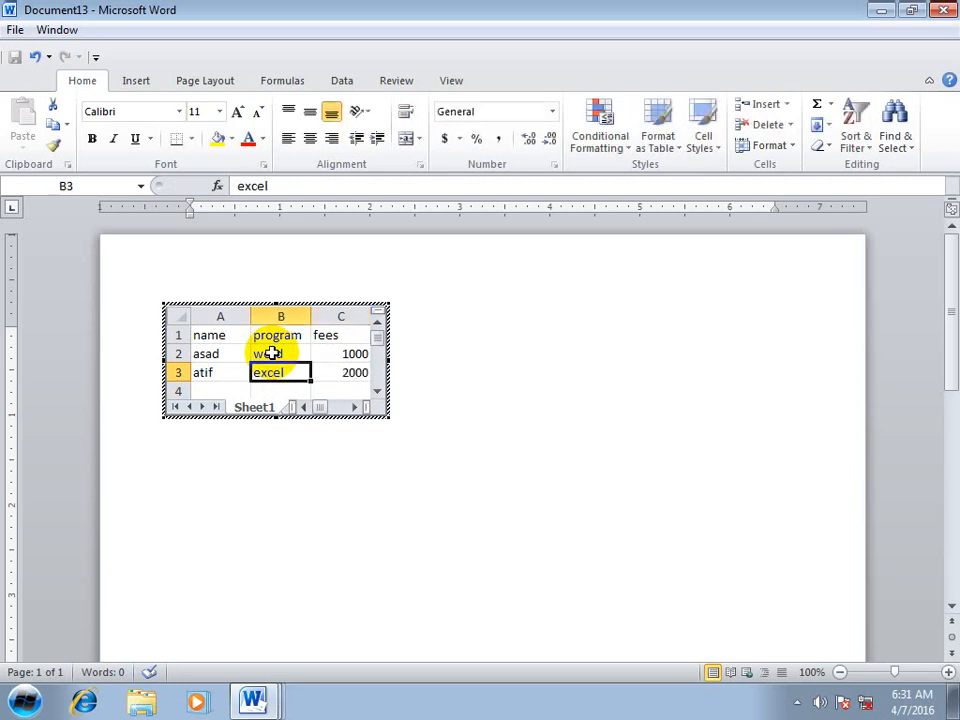
Step: Fill row 4 with a third first name, "access" and 5000, and leave the embedded spreadsheet
text(asif)
key(Tab)
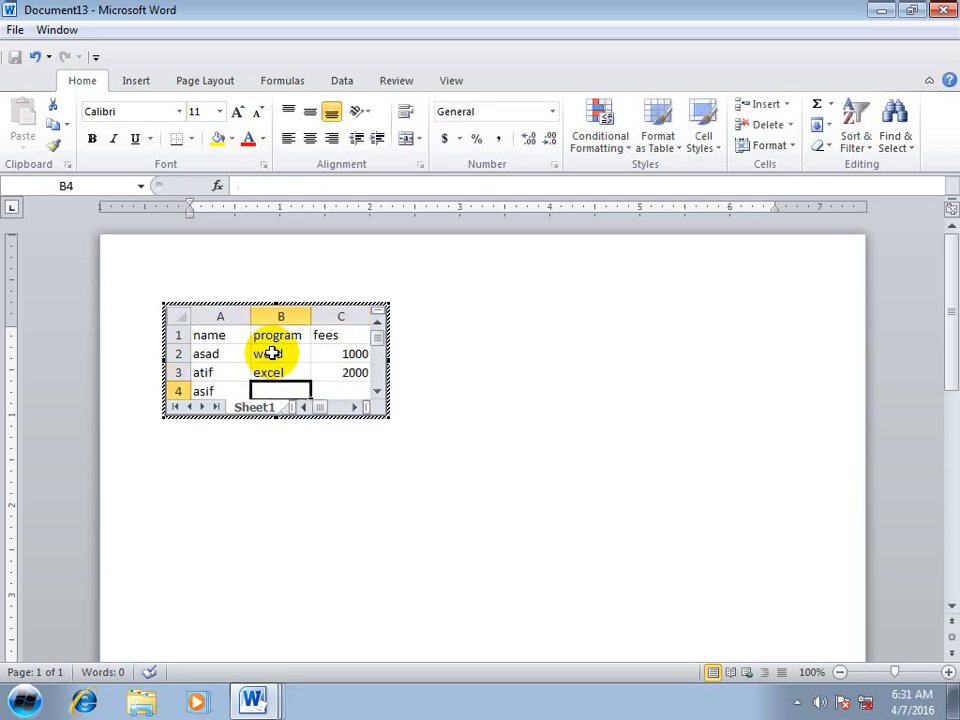
text(access)
key(Return)
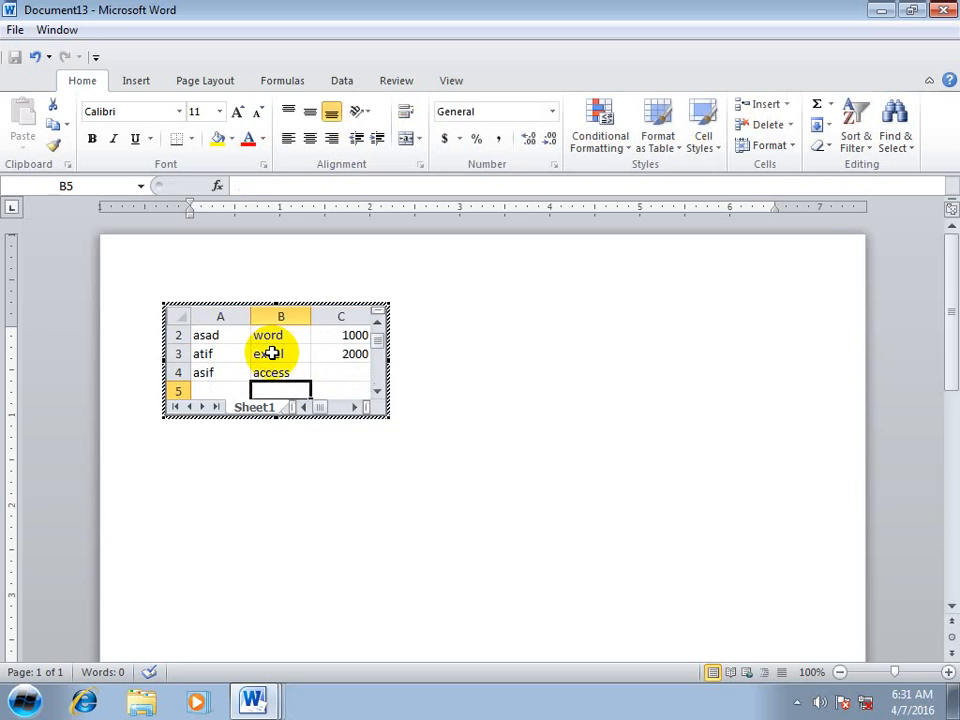
key(Up)
key(Right)
text(5)
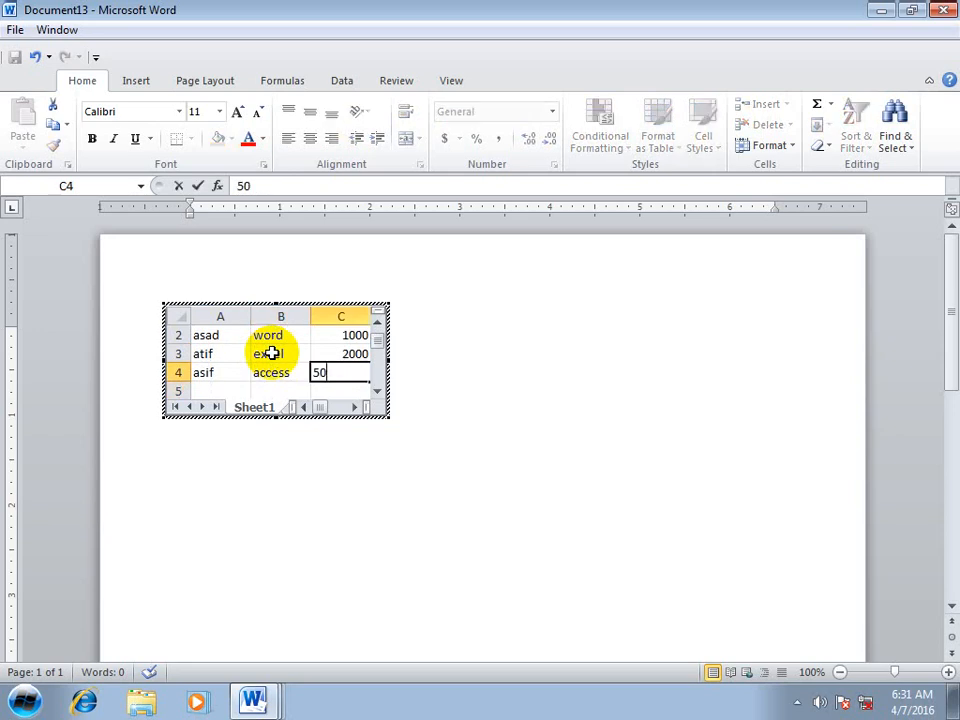
text(000)
click(485, 386)
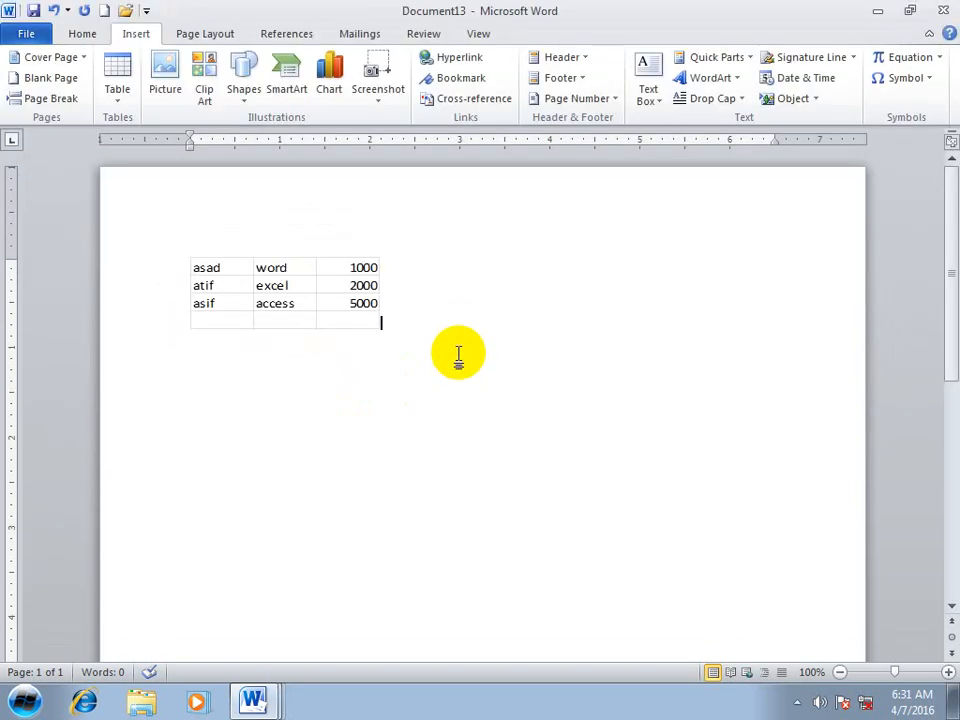
Step: Replace the embedded spreadsheet with the built-in Calendar 1 quick table
click(330, 293)
click(450, 315)
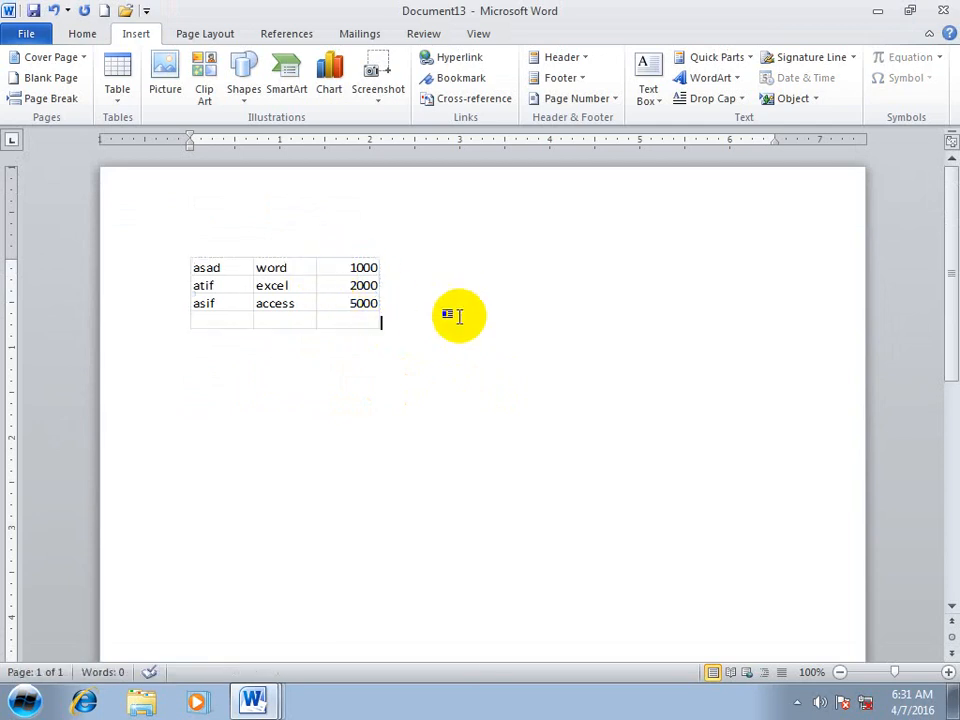
click(365, 322)
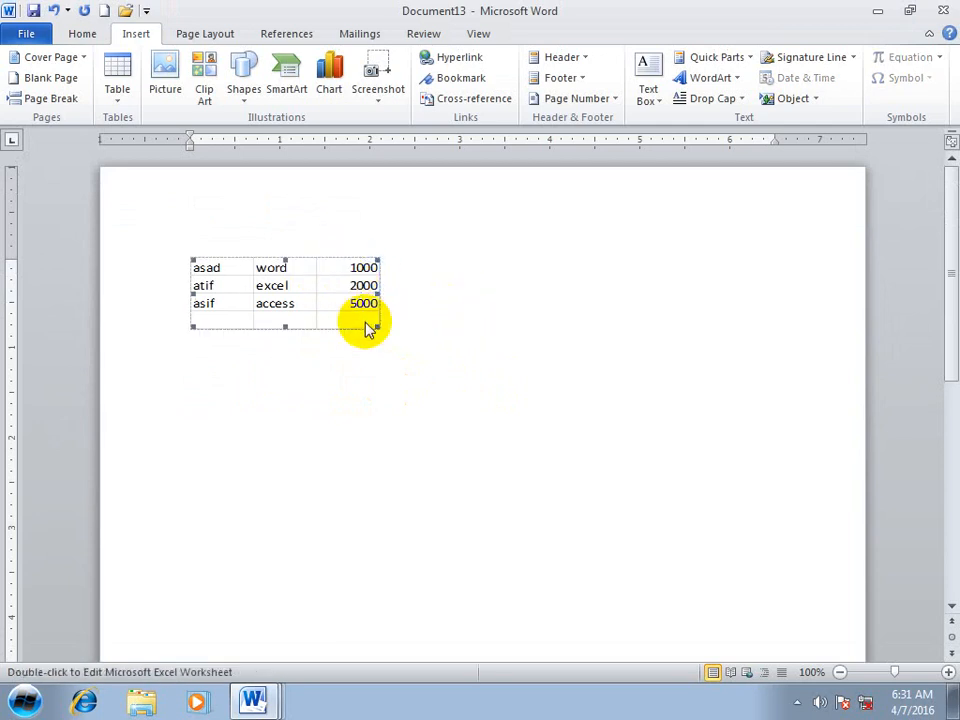
click(118, 110)
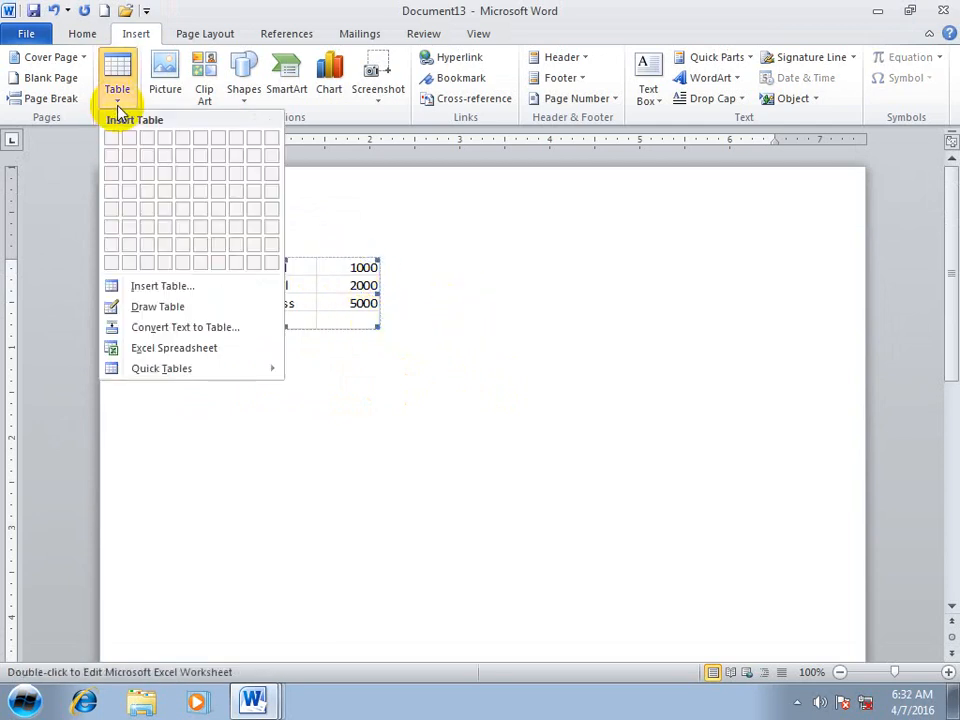
mouse_move(188, 369)
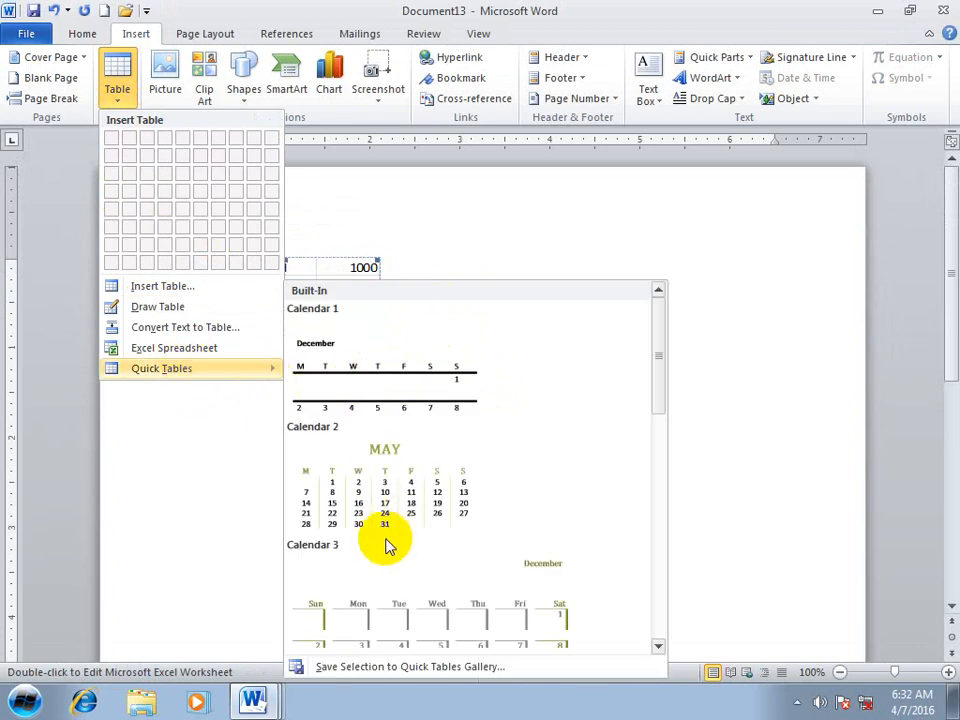
click(402, 379)
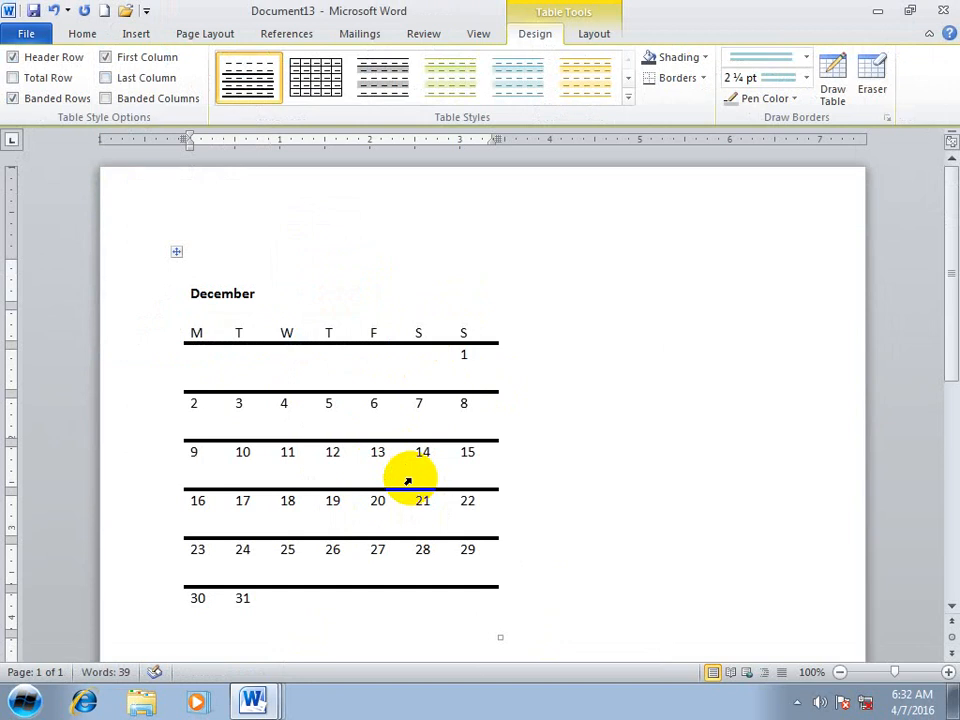
Step: Browse the built-in quick tables from the calendar designs down to Double Table and Matrix
click(531, 409)
click(134, 40)
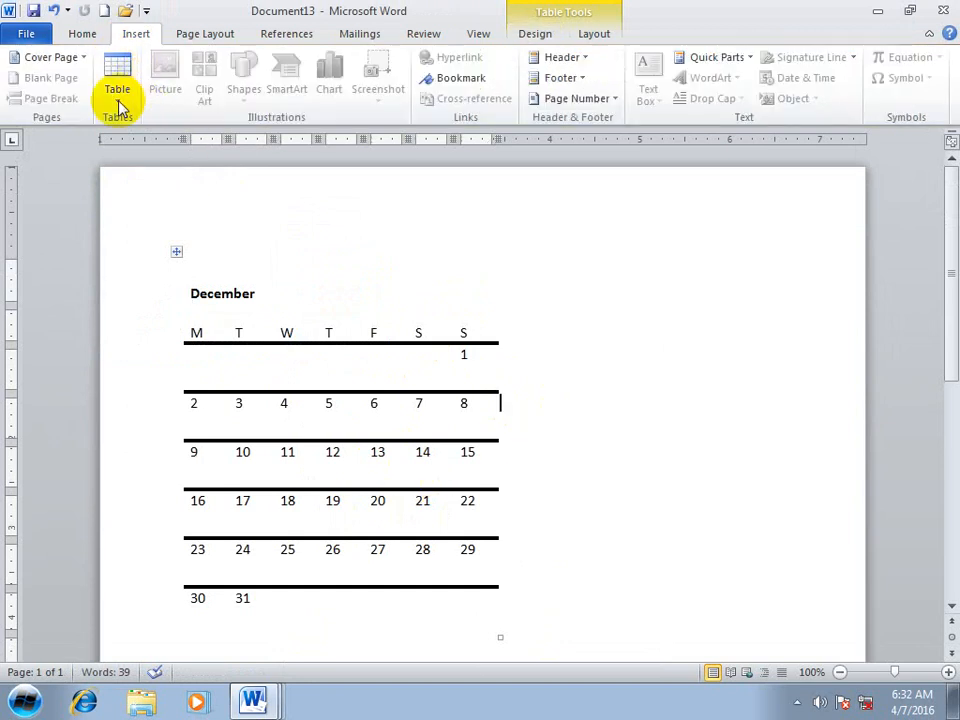
click(118, 98)
mouse_move(185, 370)
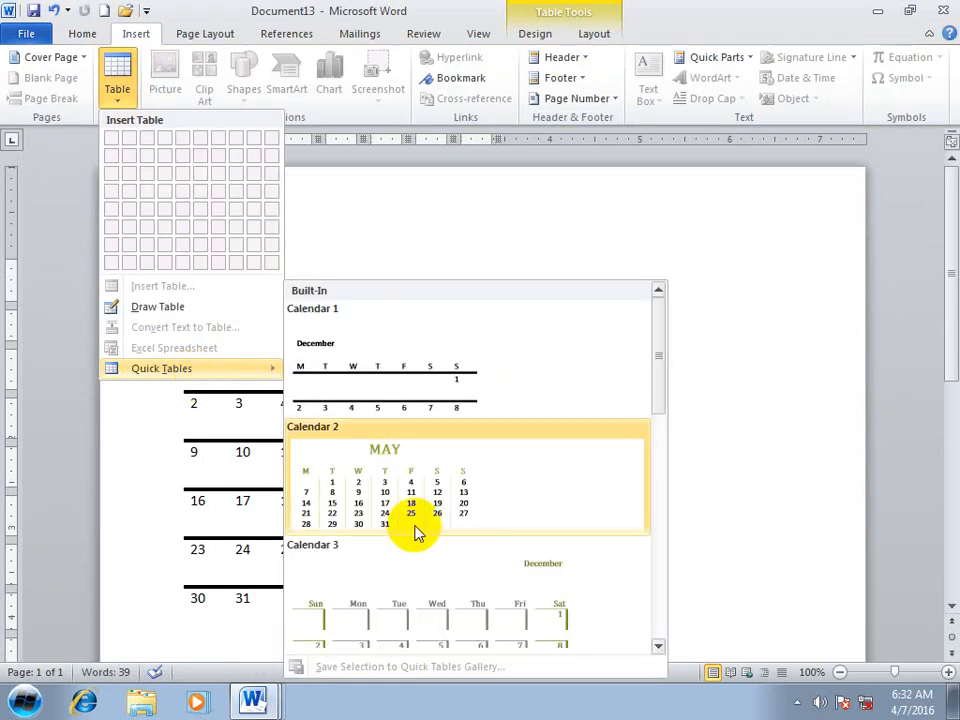
drag(658, 398, 664, 505)
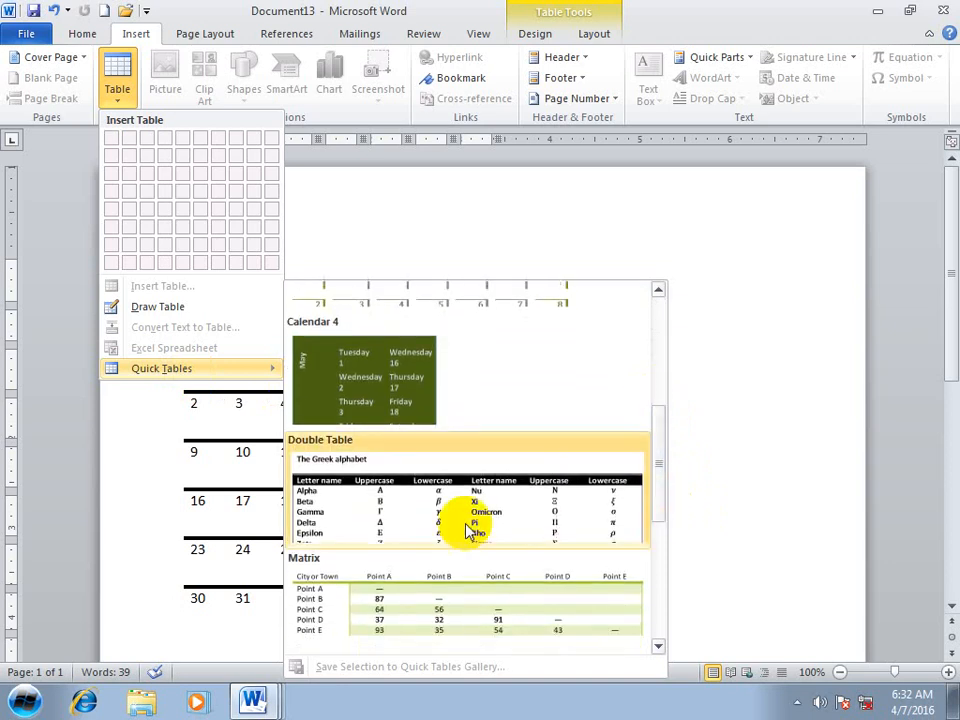
click(446, 622)
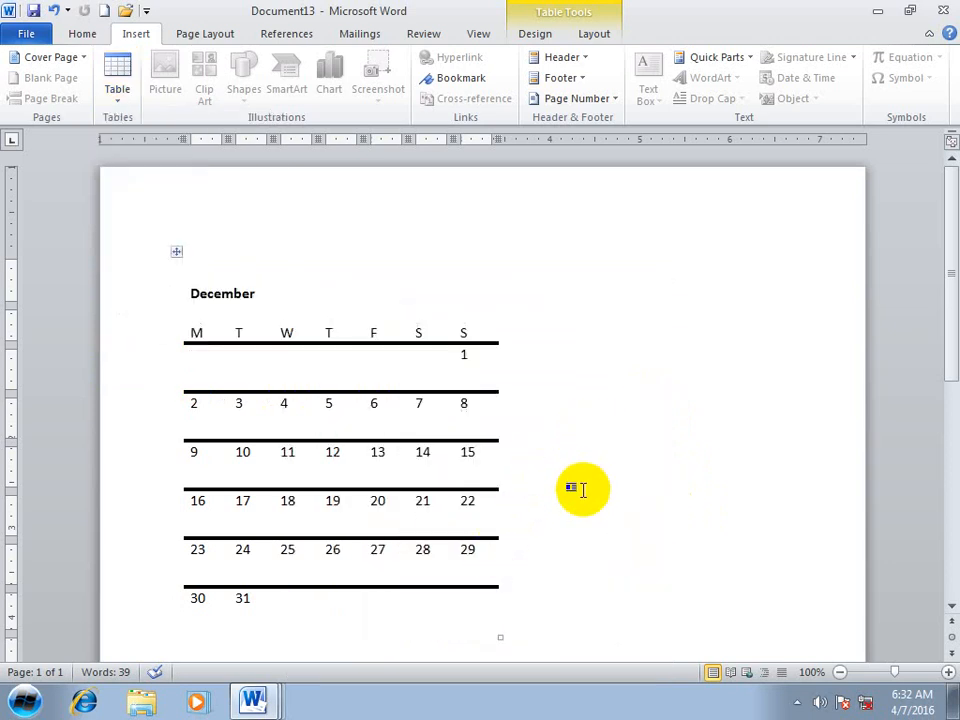
Step: Create a new blank document and insert the lighthouse picture from the Sample Pictures folder
key(ctrl+n)
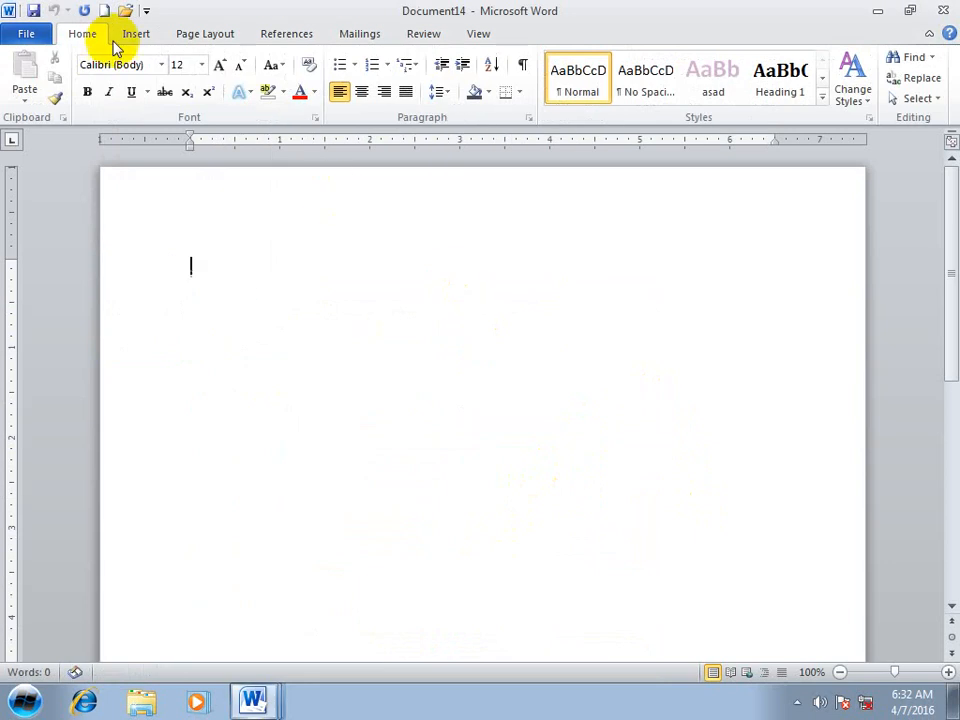
click(134, 34)
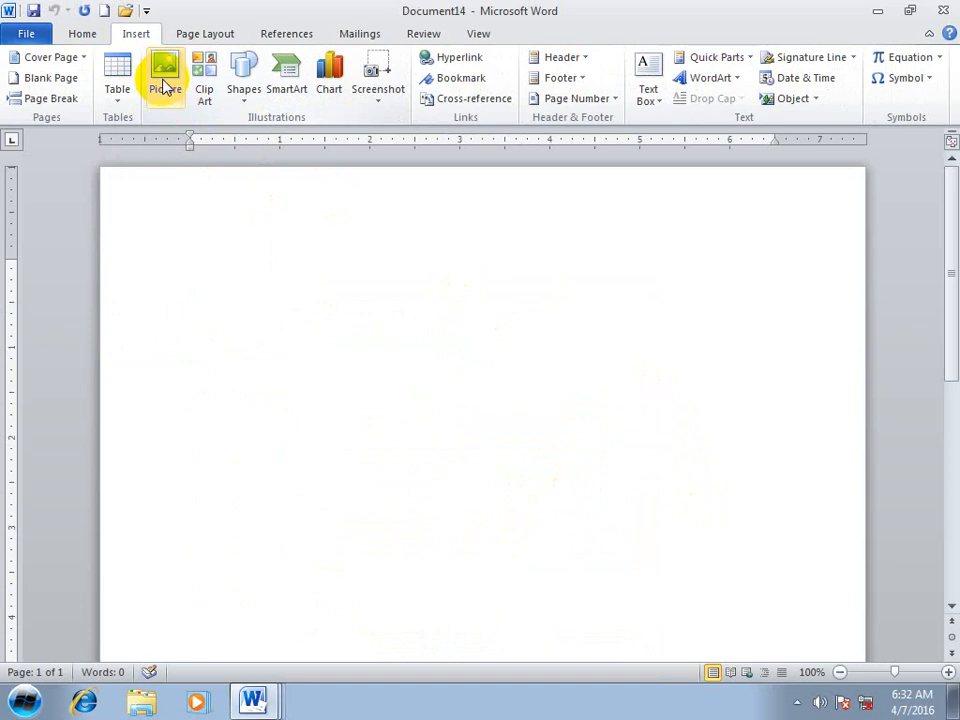
click(166, 86)
double_click(238, 205)
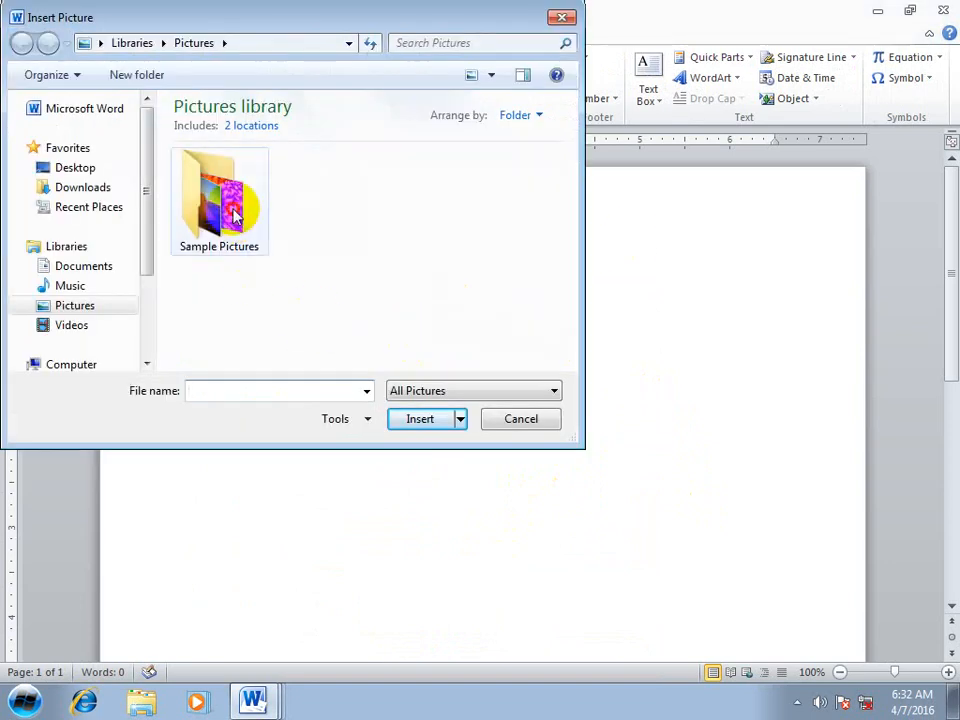
double_click(320, 278)
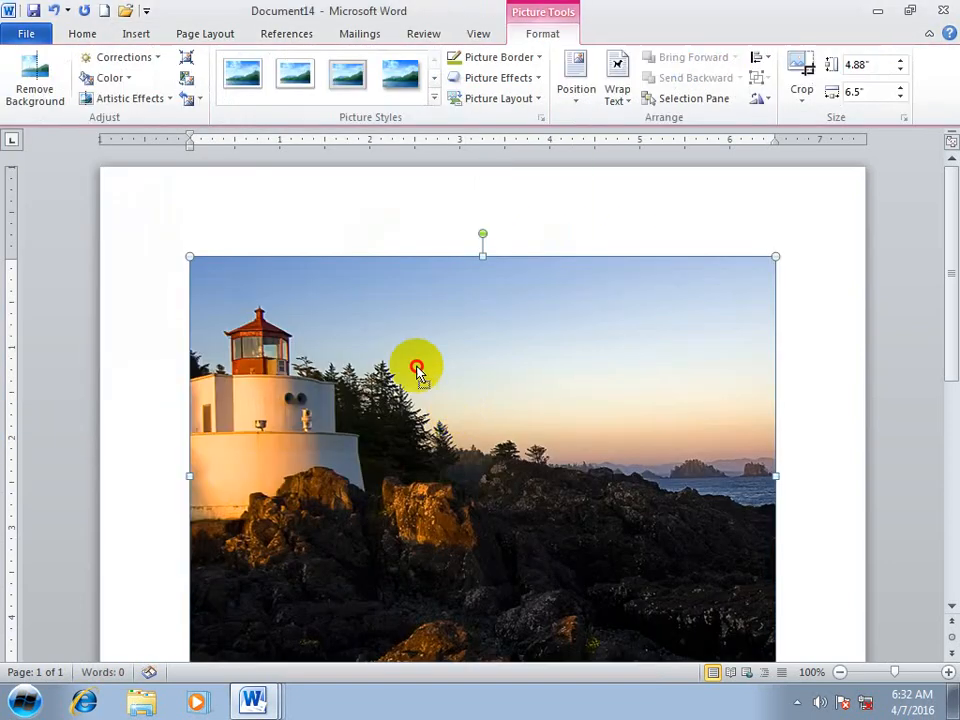
Step: Apply Square text wrapping to the lighthouse picture and shift it slightly on the page
drag(514, 360, 617, 400)
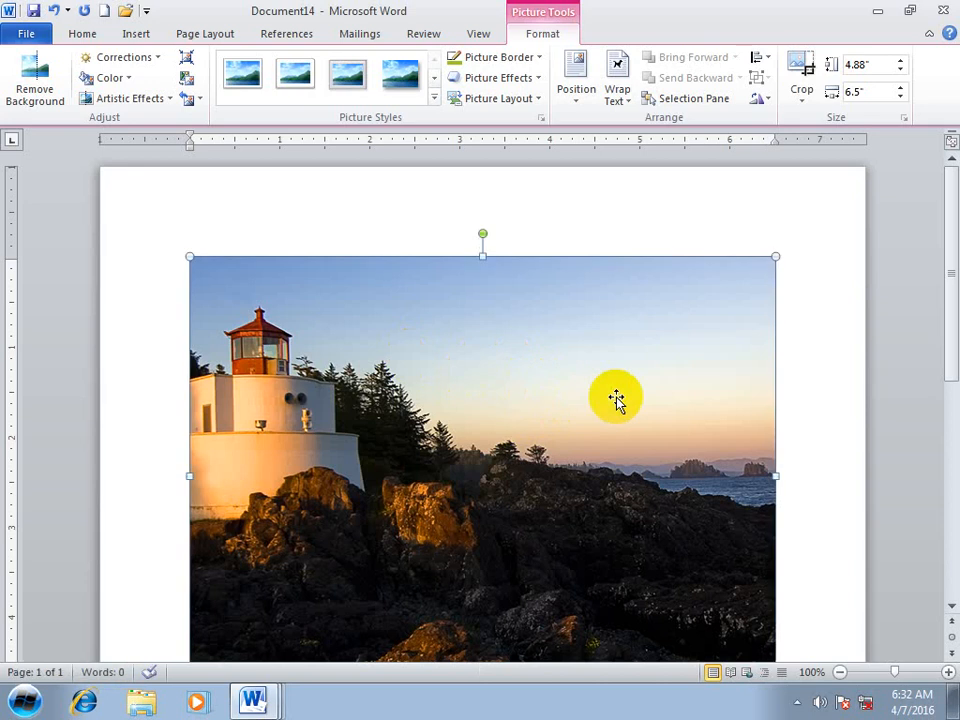
click(630, 110)
click(631, 146)
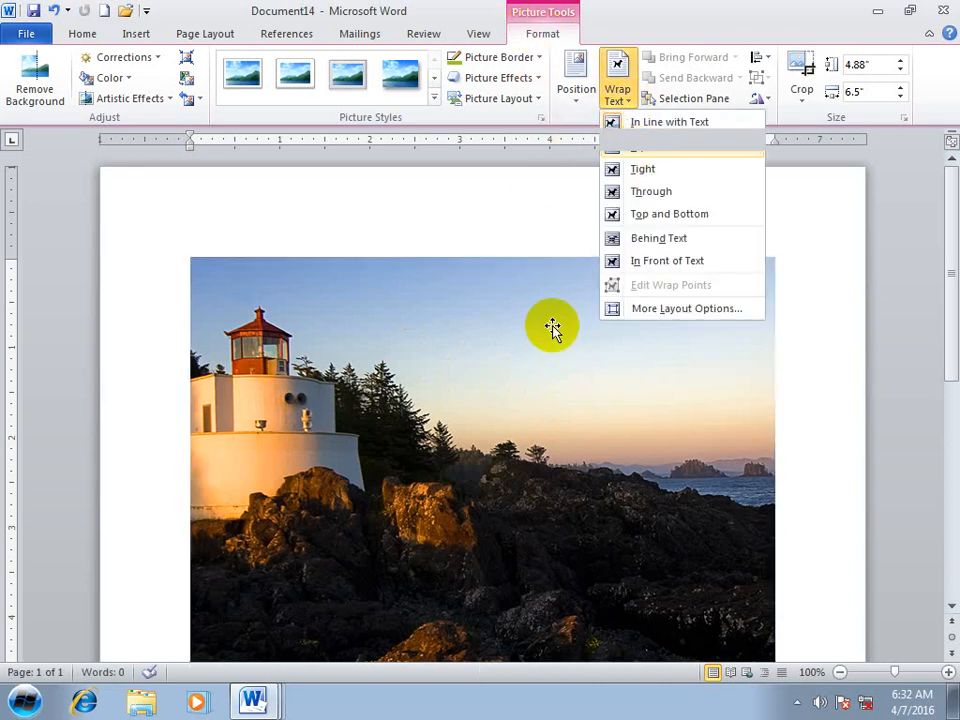
drag(608, 347, 591, 373)
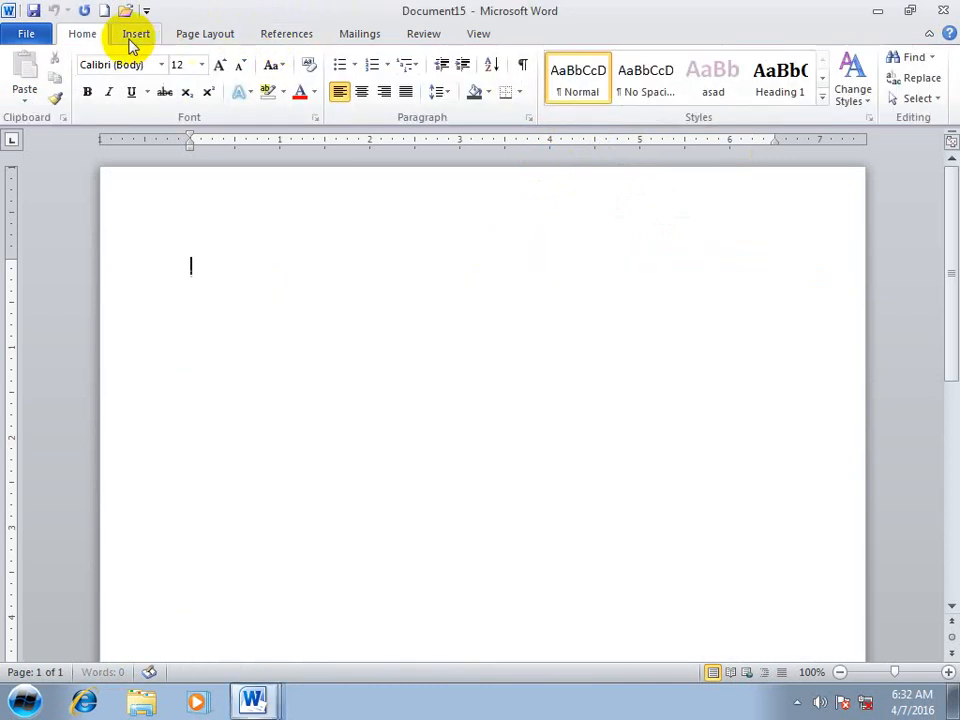
Step: Insert the penguins picture from the Sample Pictures folder into a new blank document
click(134, 38)
click(177, 88)
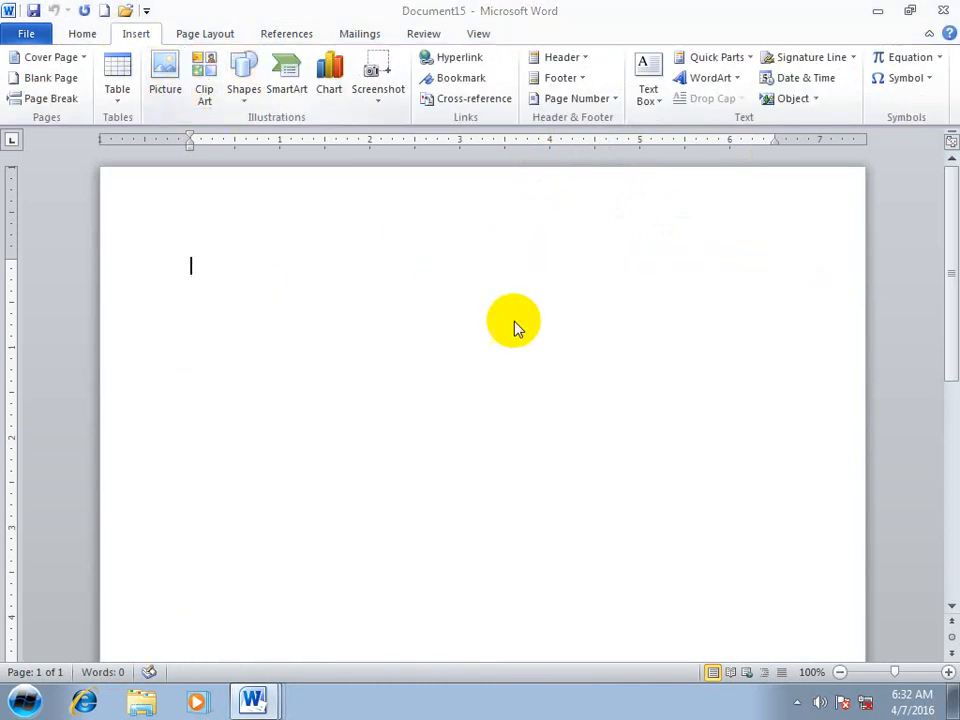
double_click(422, 262)
Step: Try to shift the inline penguins picture on the page and look over its text wrapping choices
drag(530, 350, 622, 387)
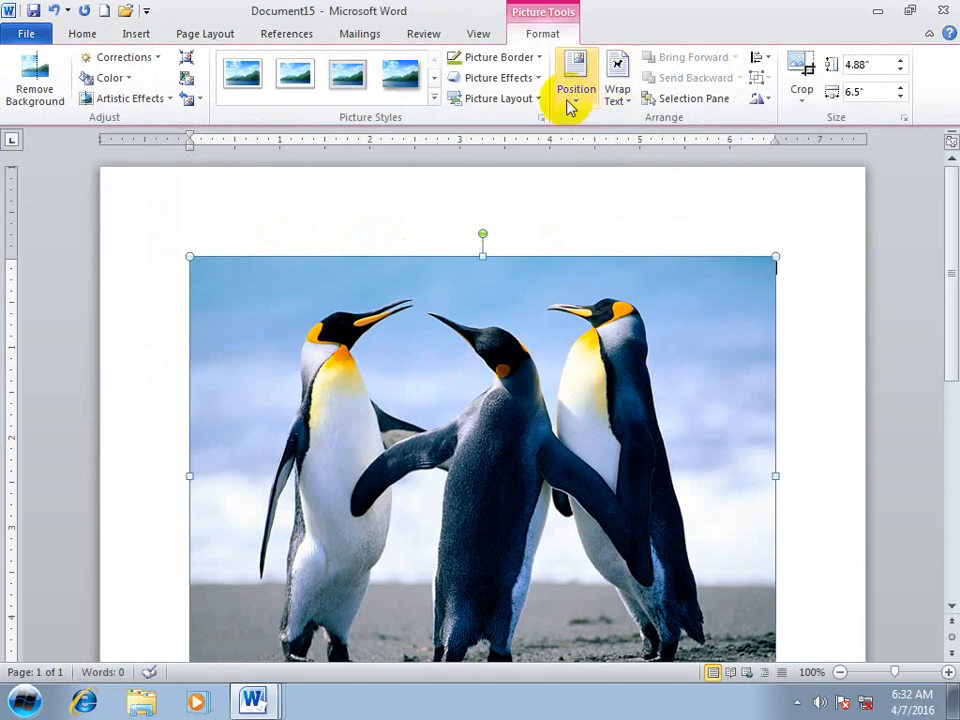
click(618, 95)
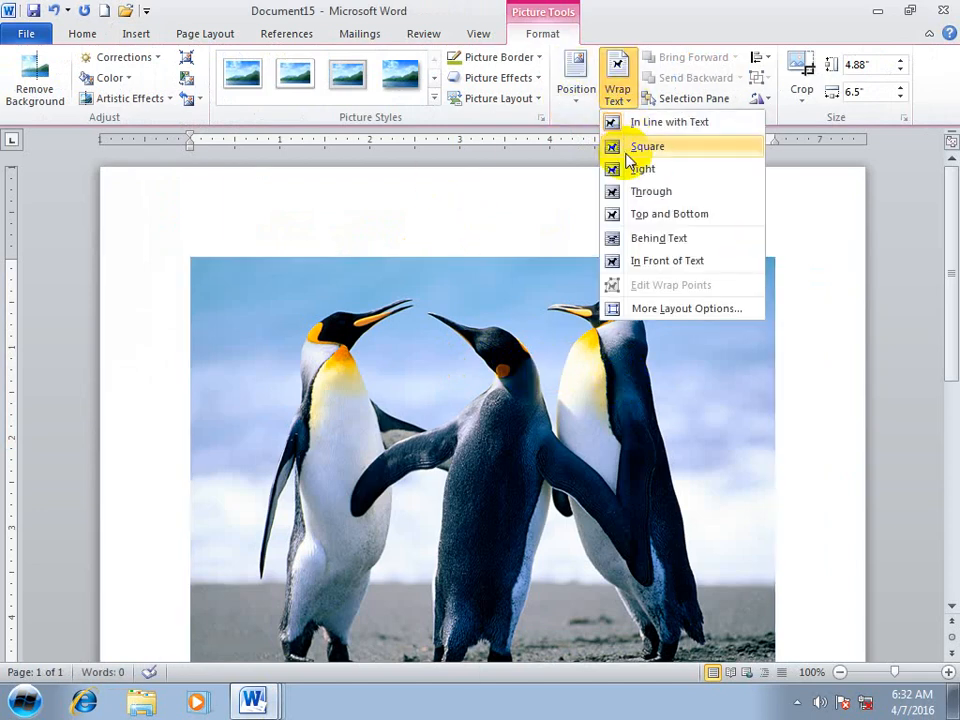
click(506, 360)
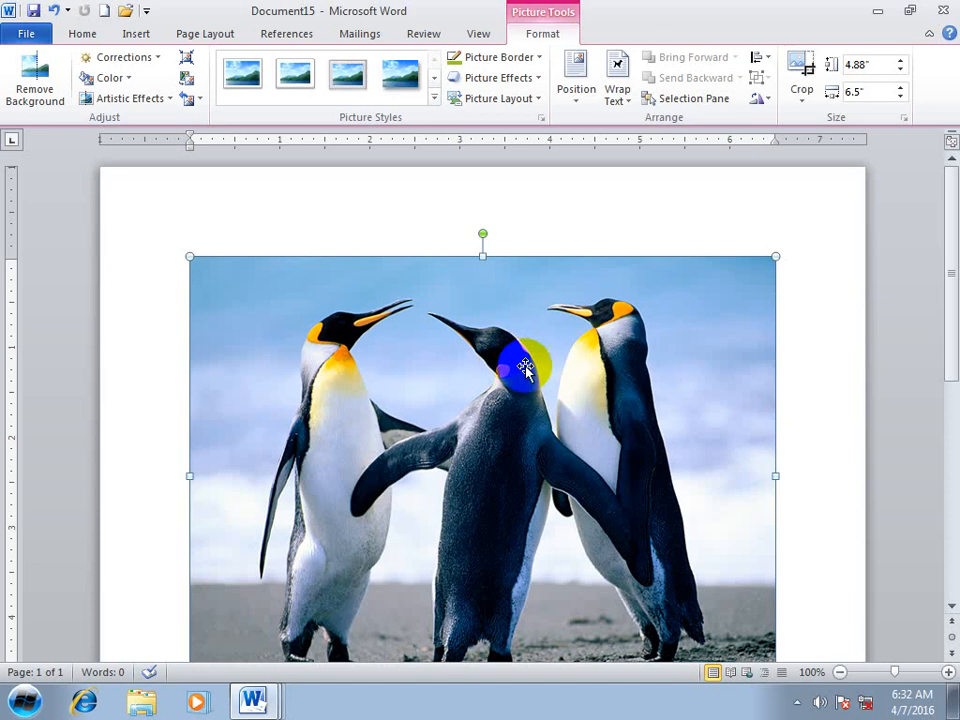
Step: Set the default wrapping for inserted and pasted pictures to Square in the advanced Word options
click(22, 40)
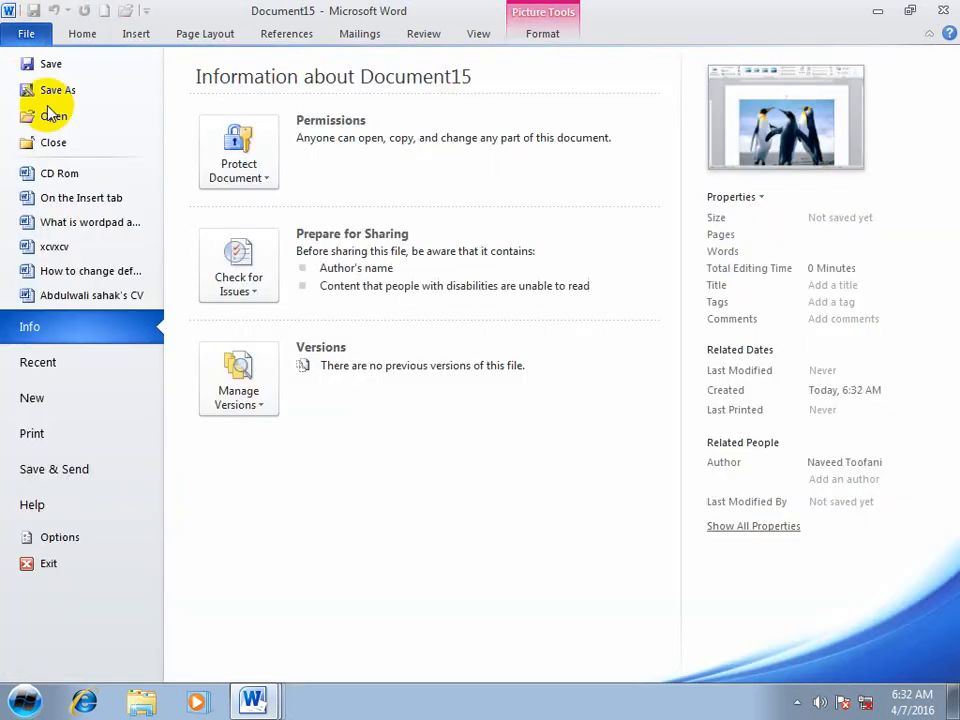
click(60, 538)
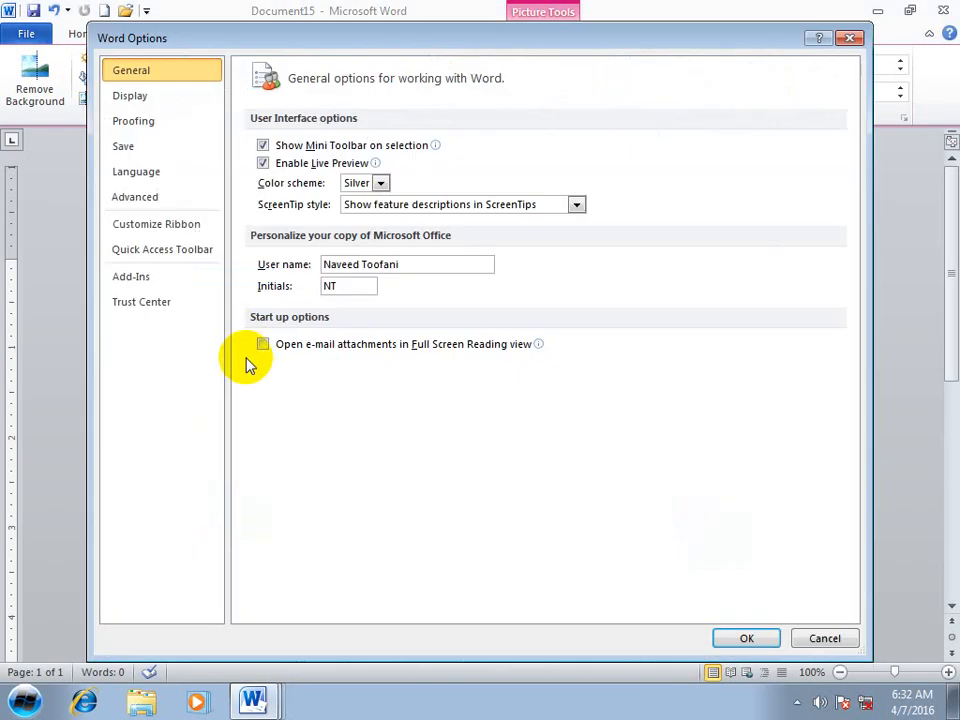
click(137, 197)
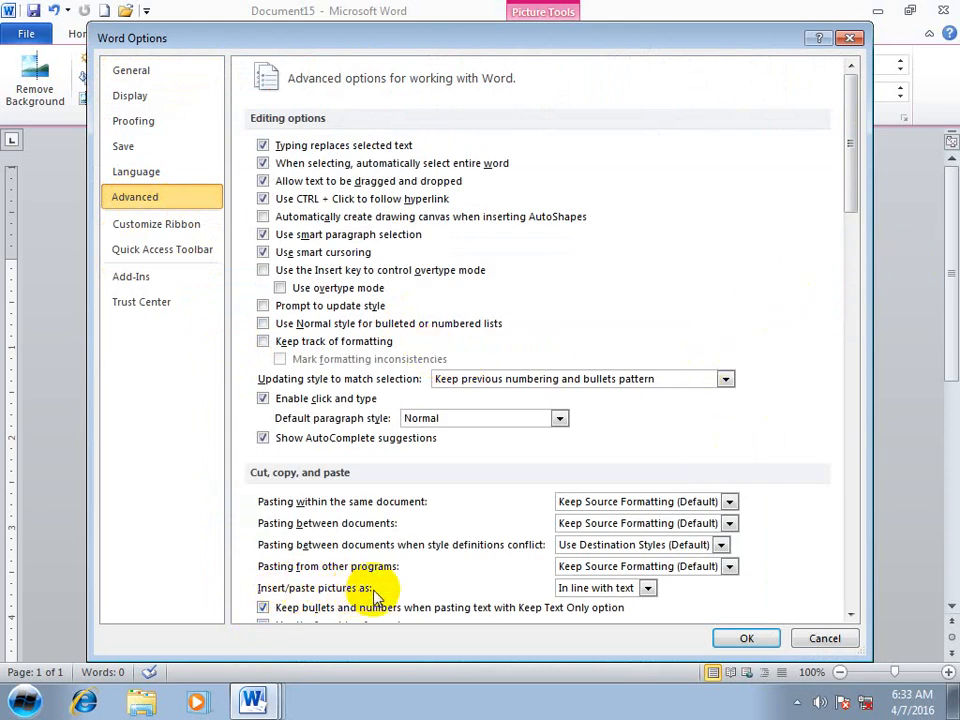
click(587, 592)
click(585, 362)
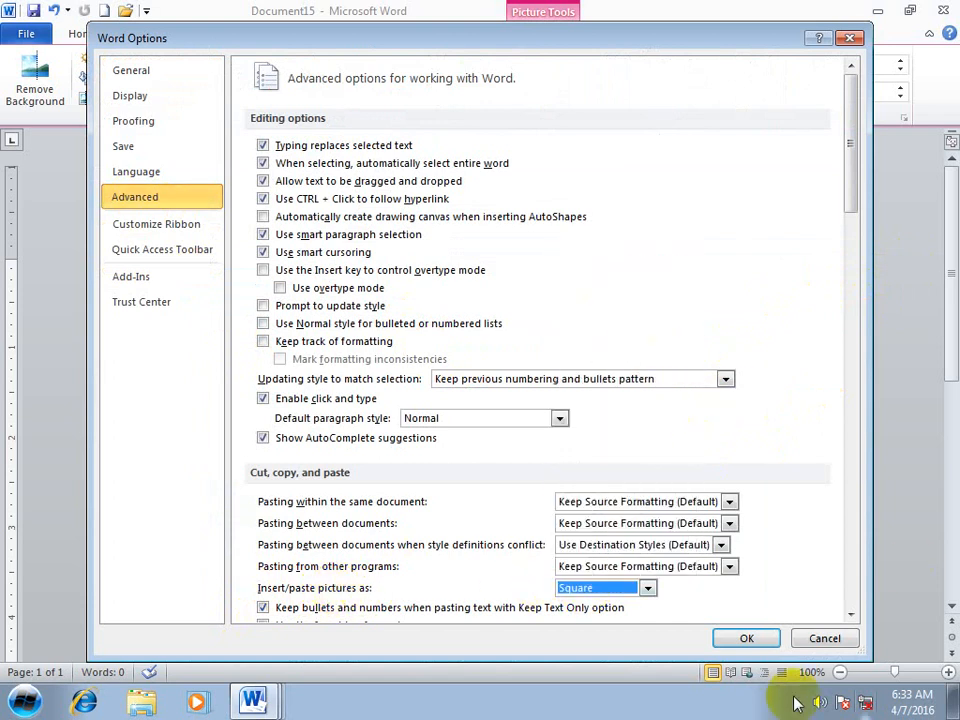
click(745, 637)
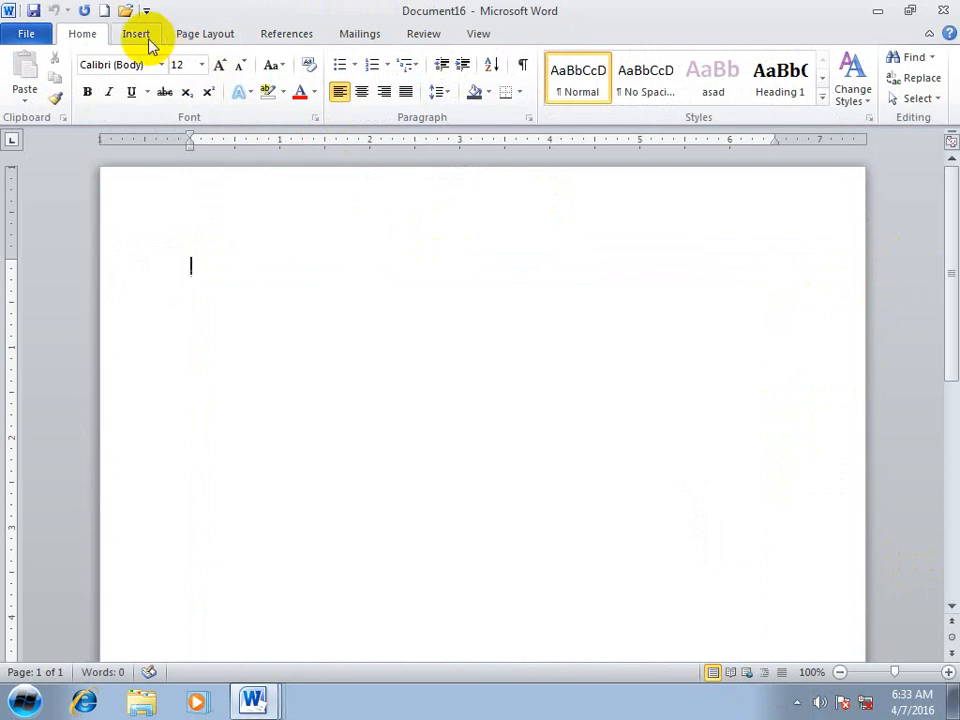
Step: Insert the penguins picture into a new blank document and move it to the page's left edge
click(136, 33)
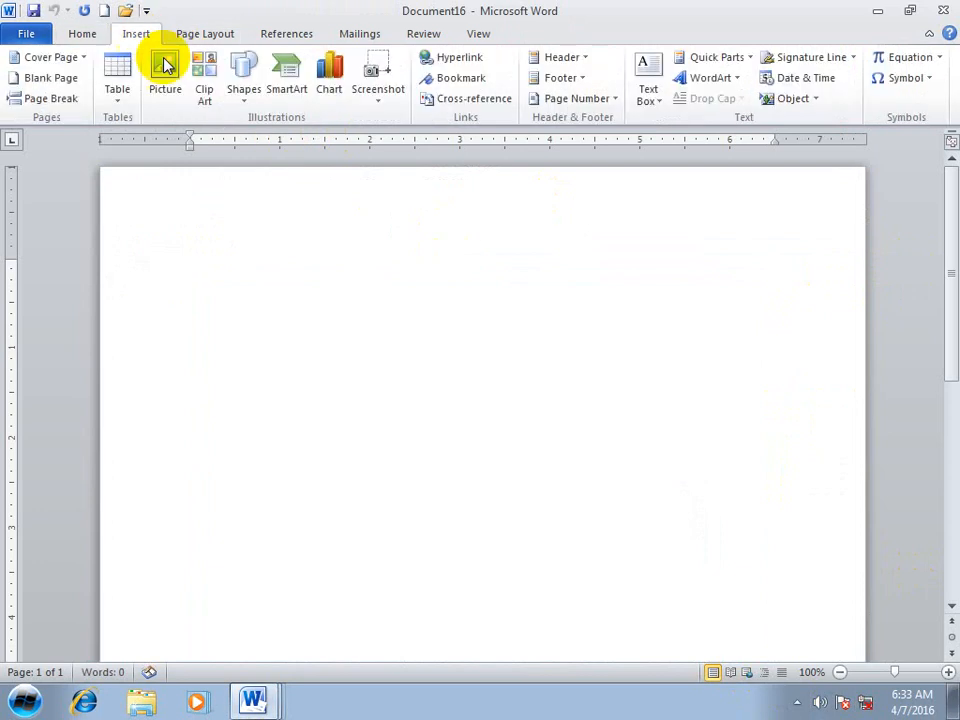
click(165, 65)
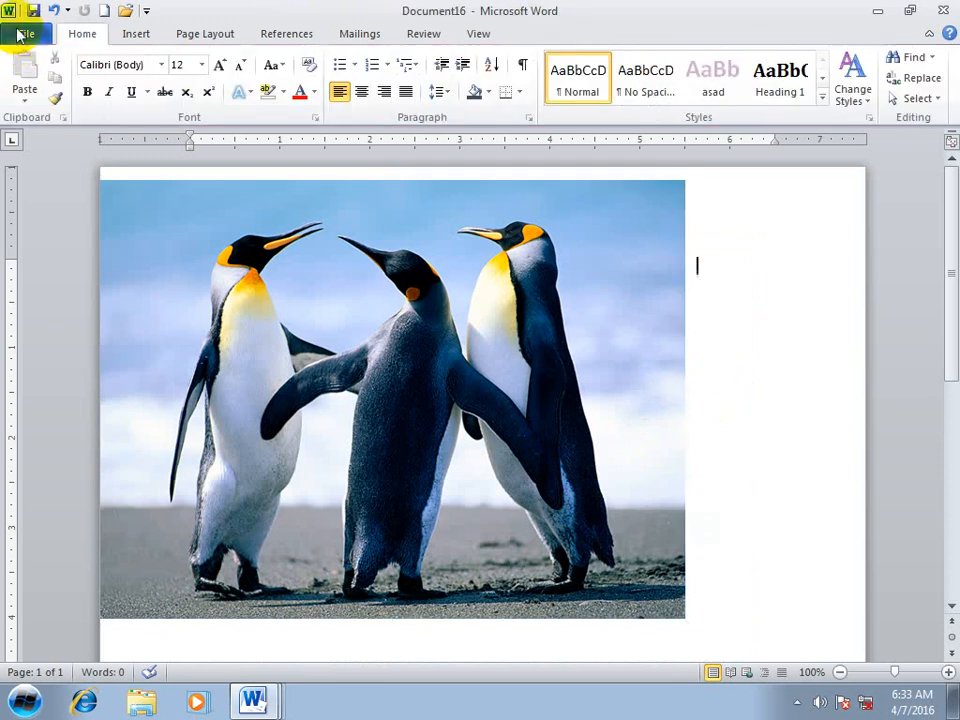
Step: Review the wrapping choices available for the default insert/paste pictures setting, leaving the Word options without changes
click(20, 34)
click(52, 542)
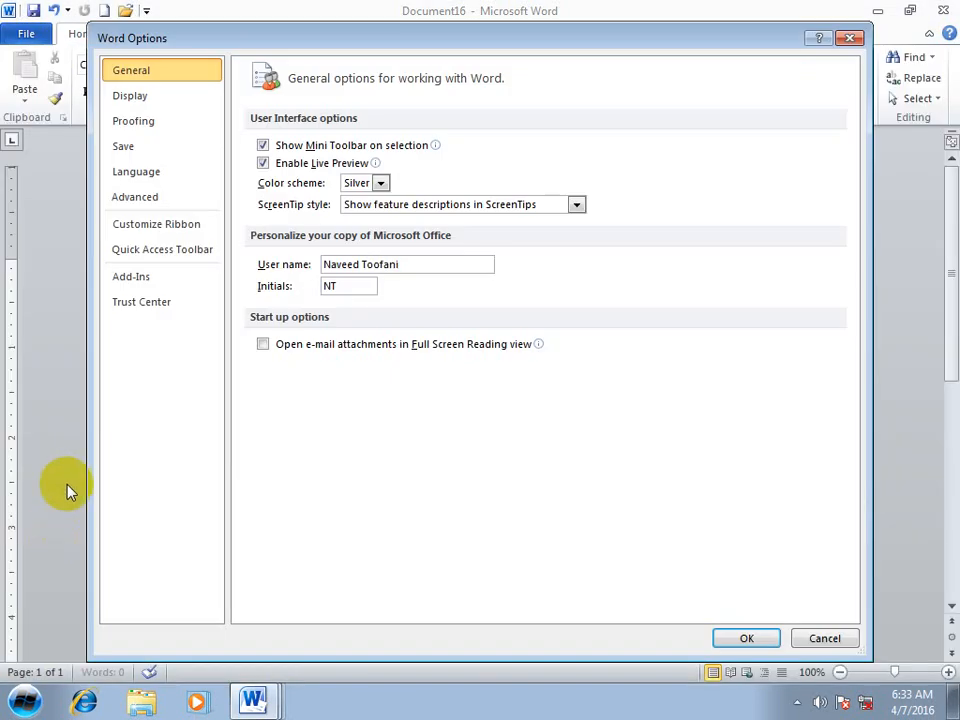
click(136, 200)
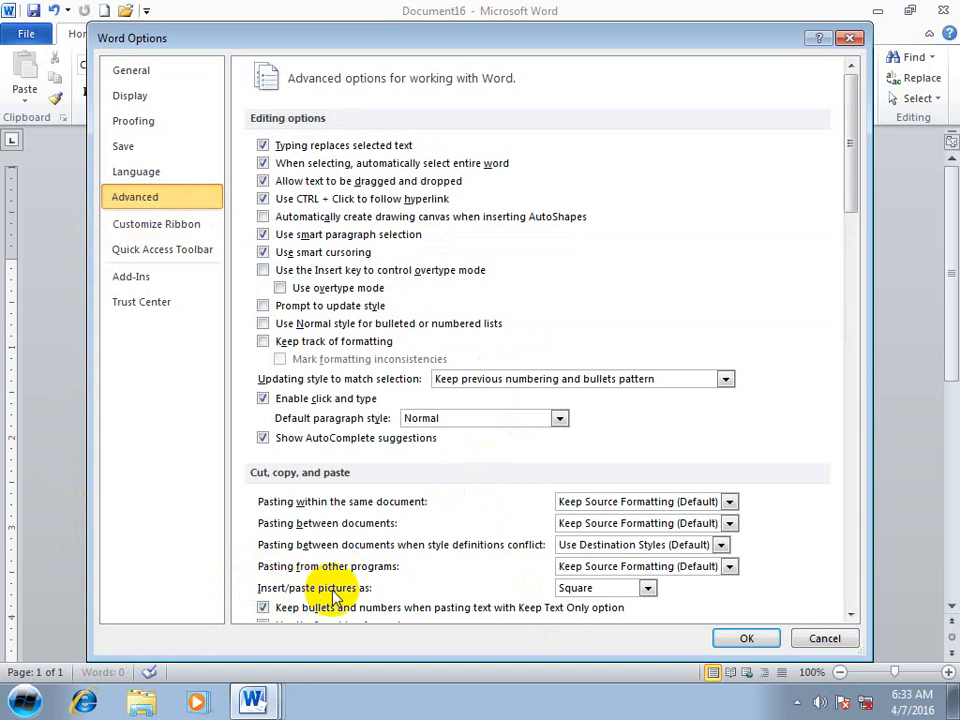
click(575, 590)
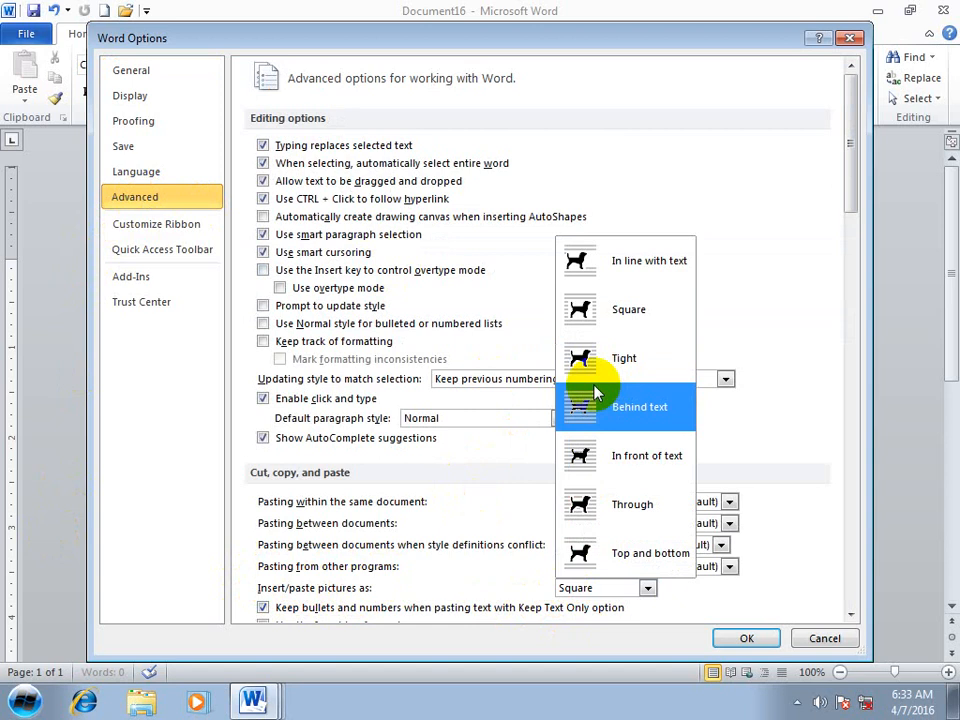
click(806, 503)
click(815, 640)
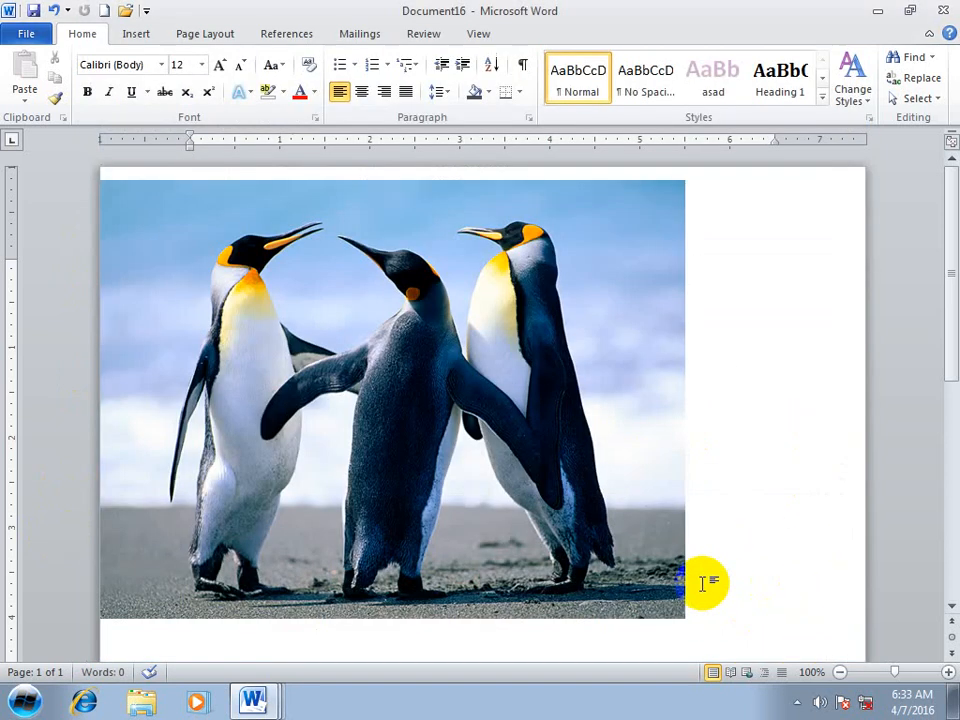